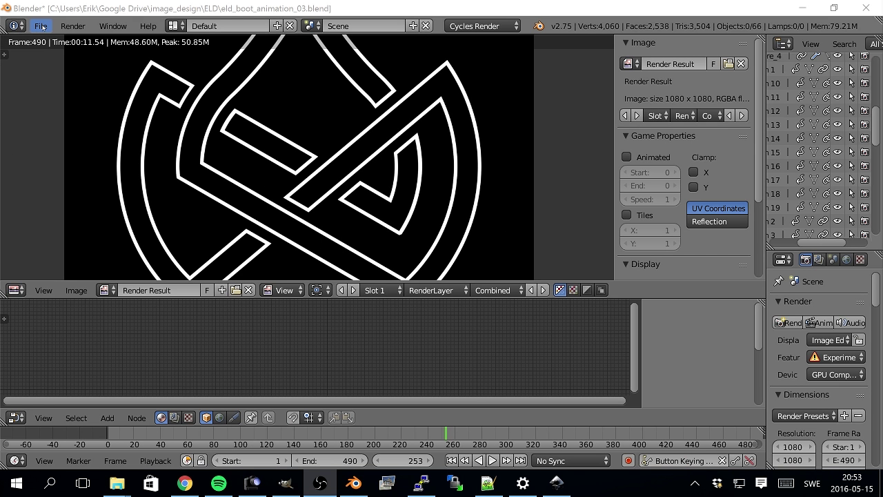
Load Blender's default start-up scene from the File menu, replacing the logo animation file.
left_click(41, 25)
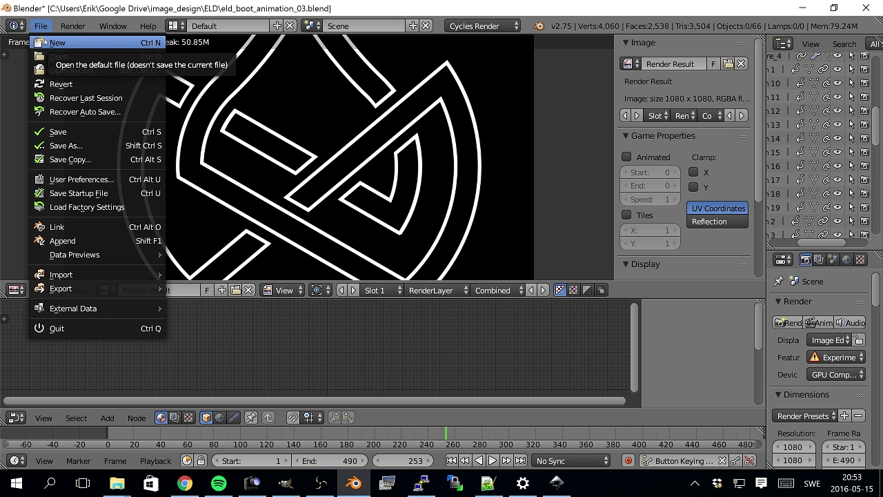
left_click(51, 42)
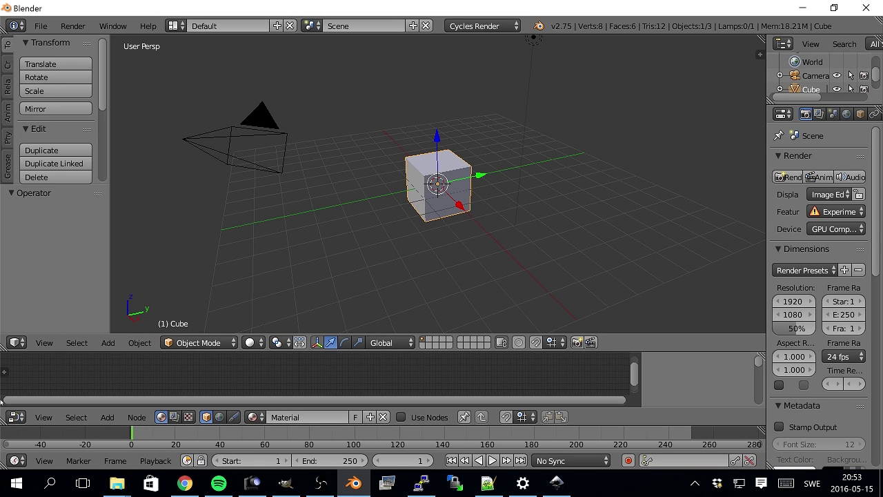
Save the scene as dynamic_paint_logo.blend in D:\image_design\tutorials\dynamic_paint.
left_click(41, 26)
left_click(58, 147)
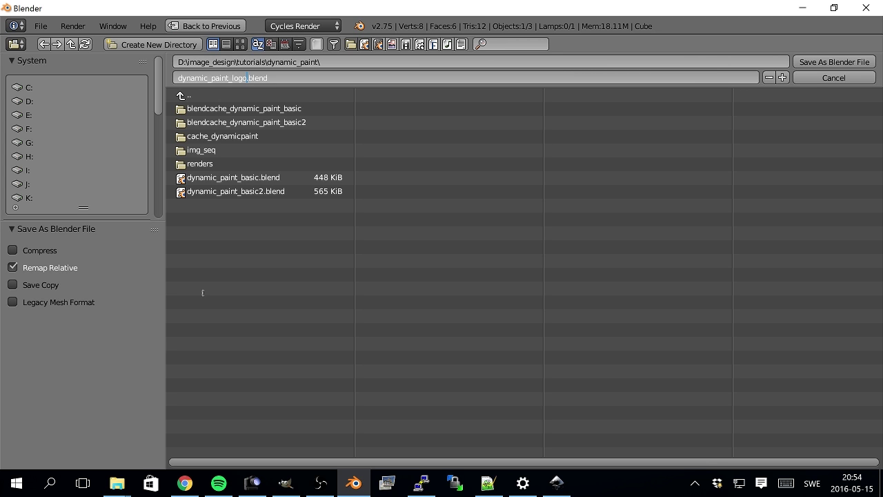
left_click(203, 293)
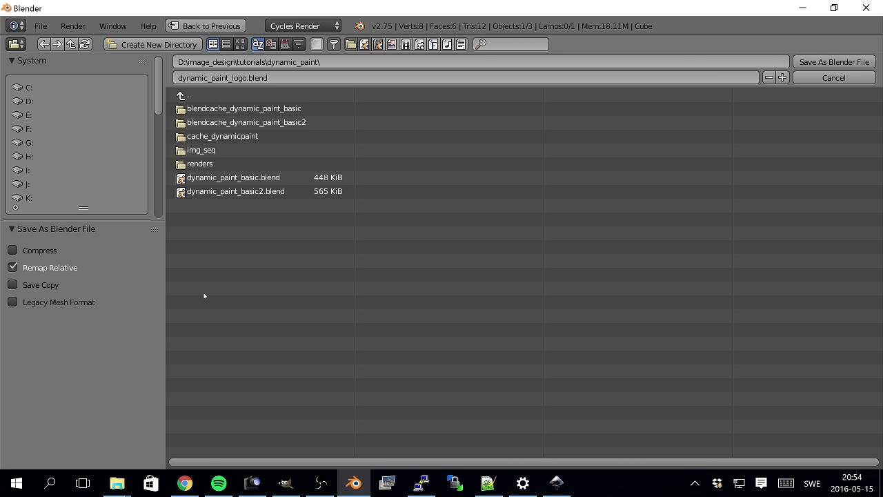
key("Return")
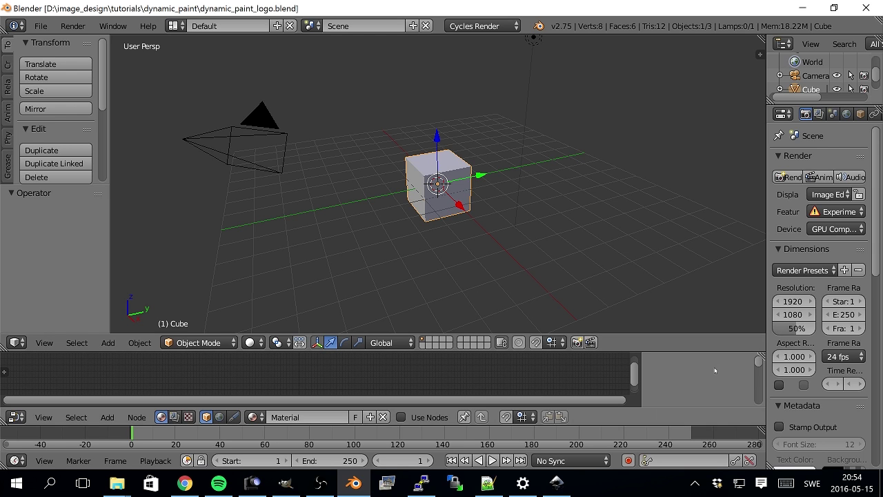
Widen the properties area and delete the default cube and lamp.
left_click_drag(749, 425, 748, 469)
left_click_drag(767, 236, 630, 237)
middle_click_drag(387, 228, 374, 200)
scroll(373, 200, "down", 3)
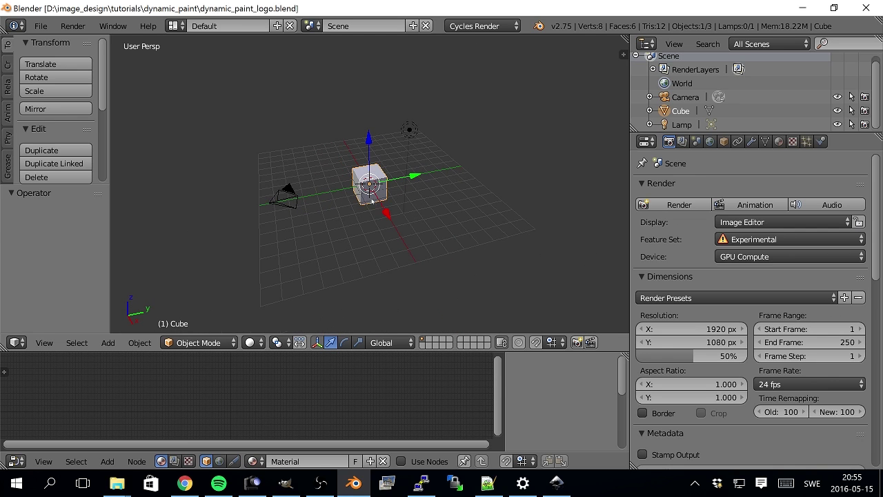
key("a")
key("a")
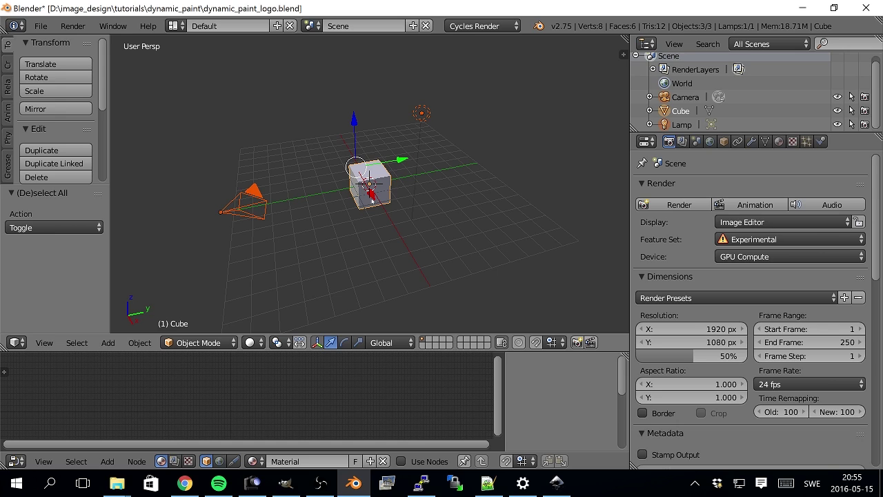
right_click(377, 190)
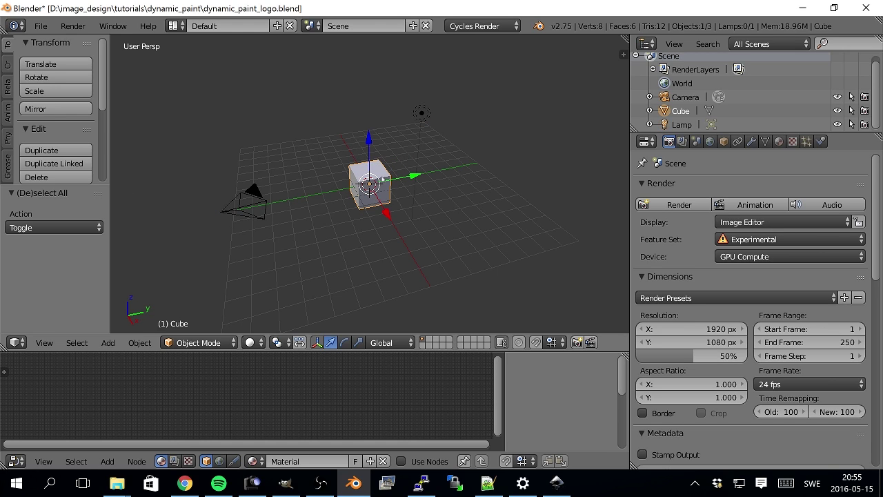
right_click(421, 113, "shift")
key("x")
left_click(403, 123)
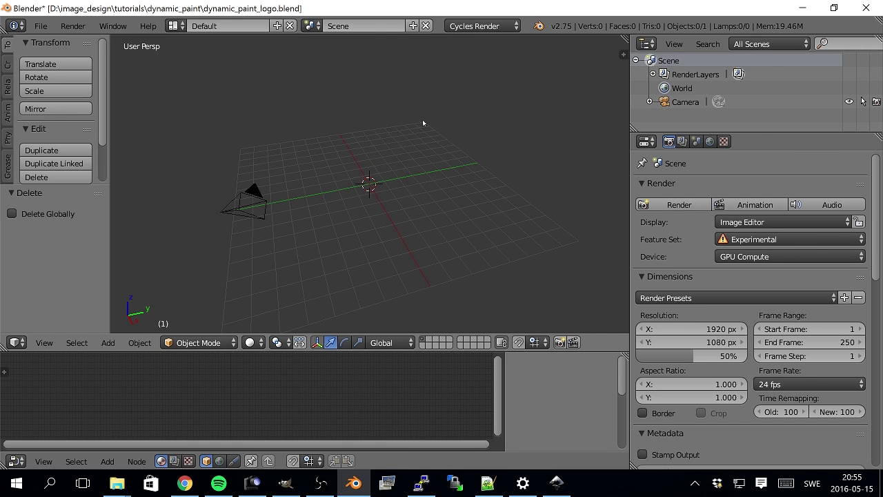
Clear the camera's location and rotation, raise it to Z 10, and look through it.
right_click(245, 213)
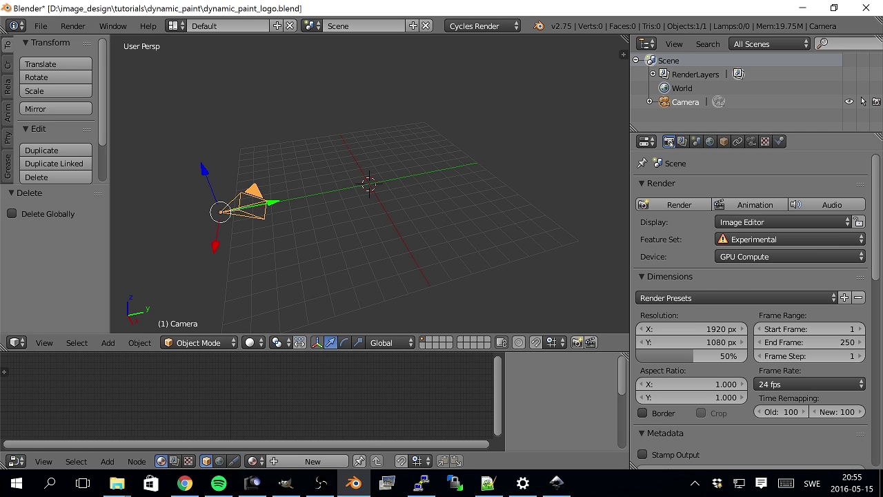
key("n")
key("alt+g")
key("g")
key("z")
key("1")
key("0")
key("Return")
key("alt+r")
key("ctrl+z")
key("ctrl+shift+z")
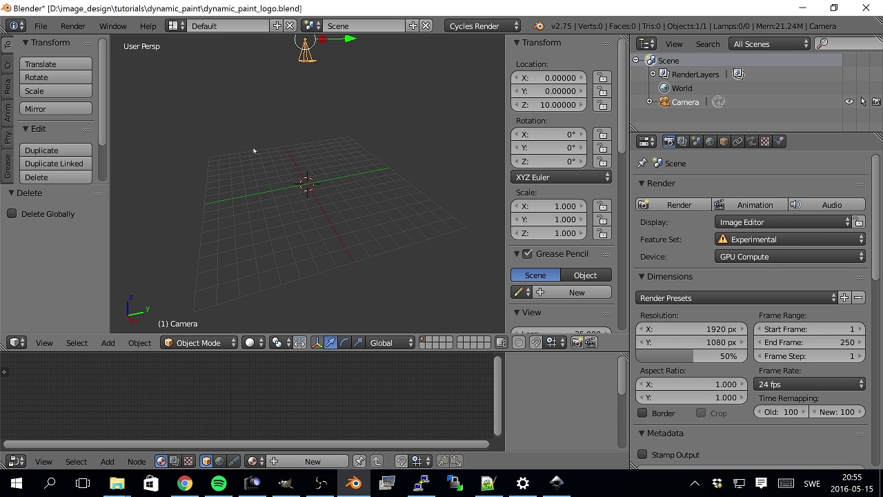
key("KP_0")
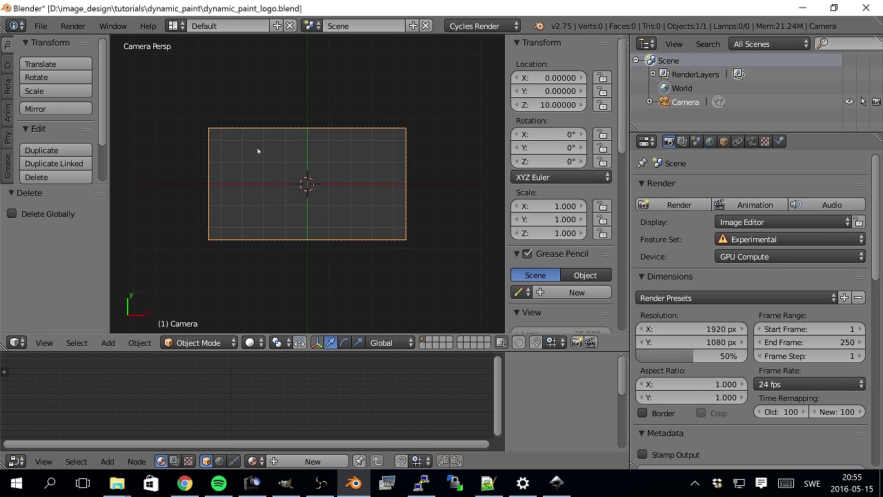
Set the render resolution to a square 1080 × 1080 px.
scroll(273, 147, "down", 2)
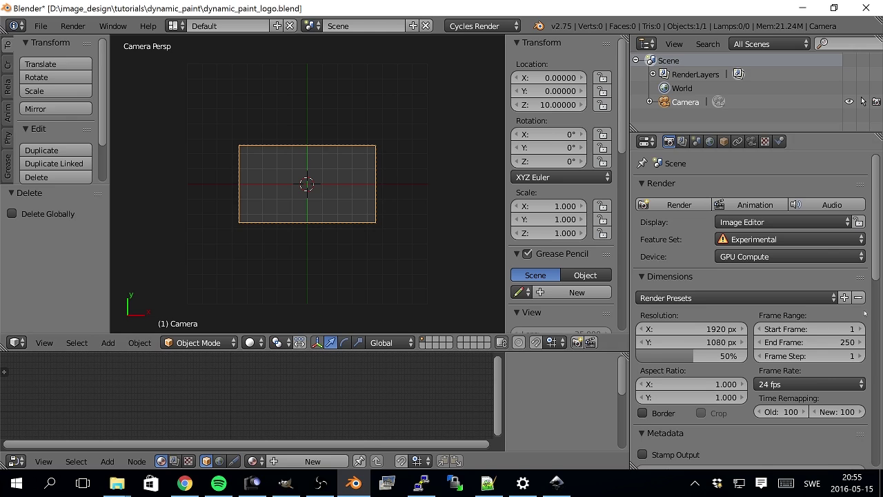
left_click(705, 342)
type("1024")
key("Return")
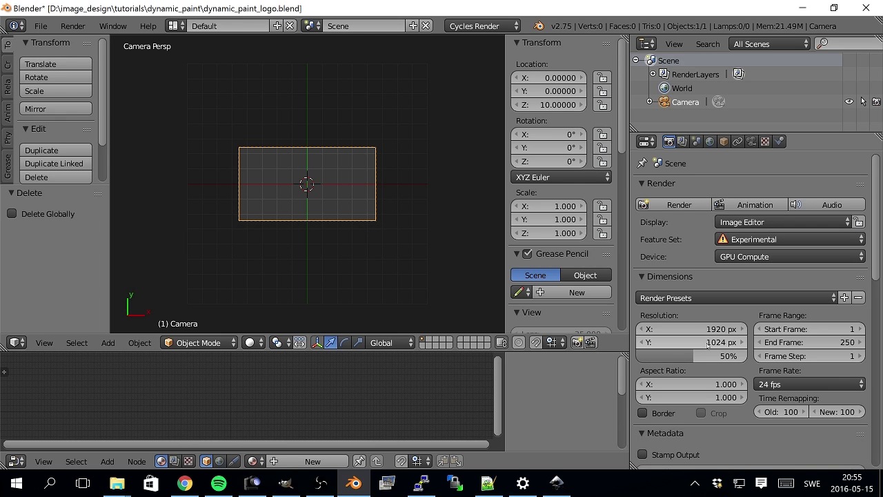
left_click(706, 343)
type("1")
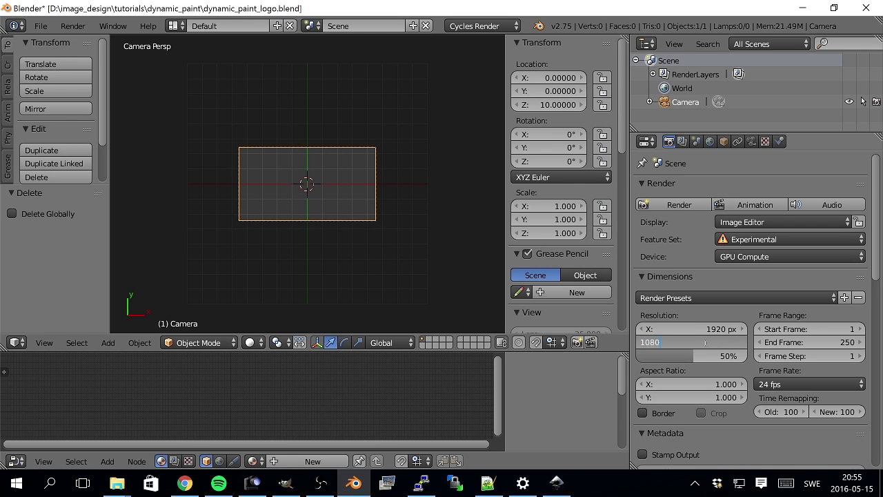
type("080")
key("Return")
left_click(698, 329)
type("1")
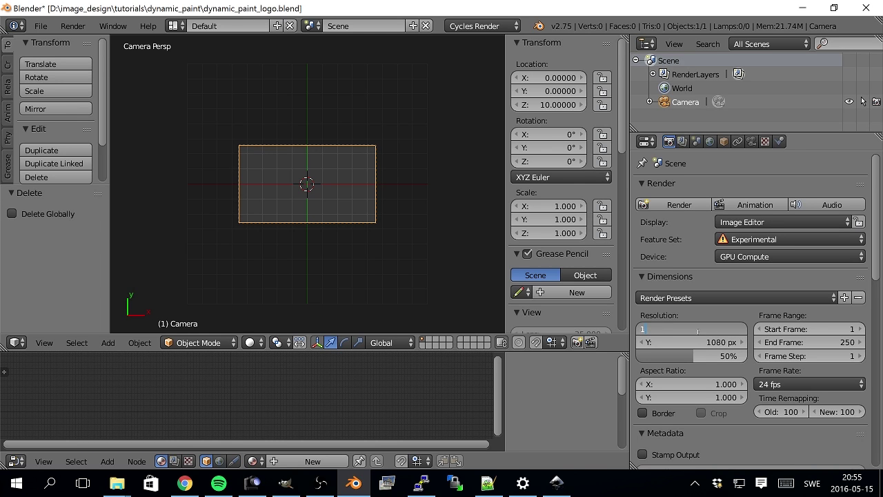
type("080")
key("Return")
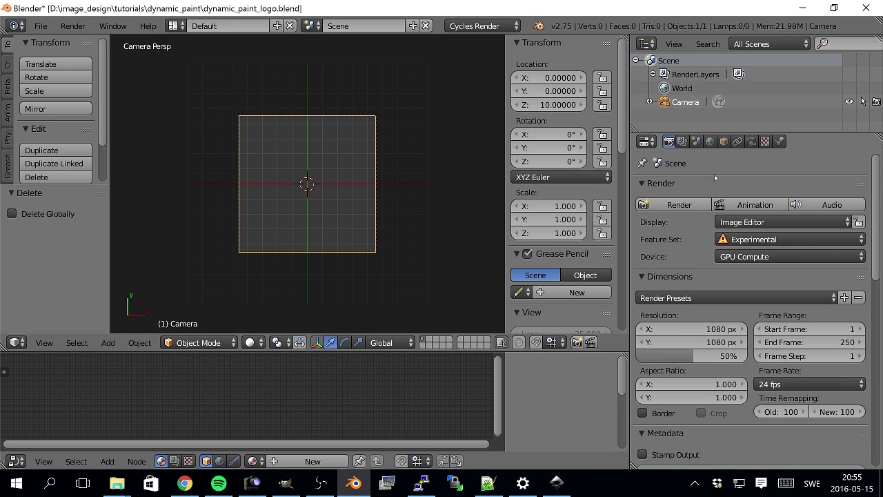
left_click(751, 140)
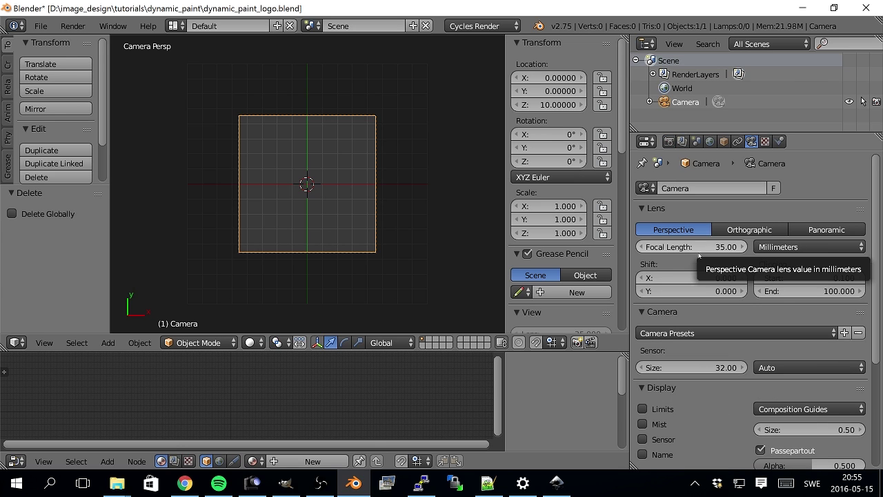
Switch the camera lens to Orthographic with an orthographic scale of 16.
left_click(757, 233)
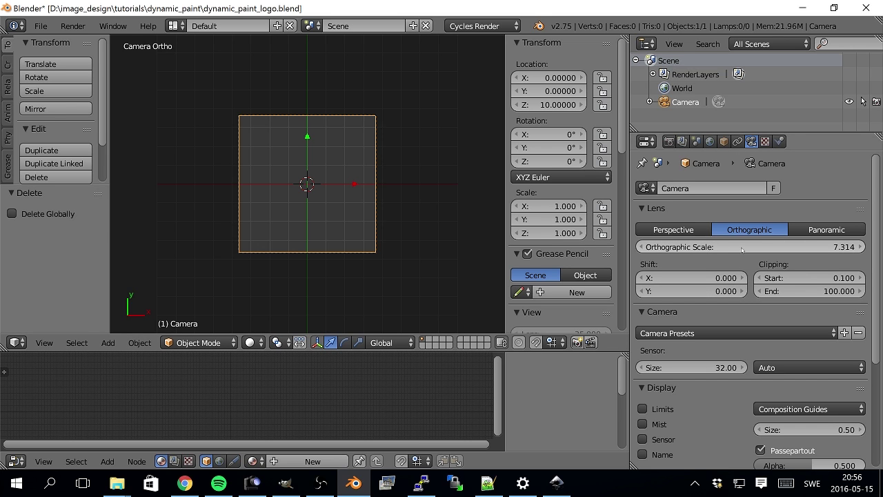
left_click_drag(745, 250, 850, 250)
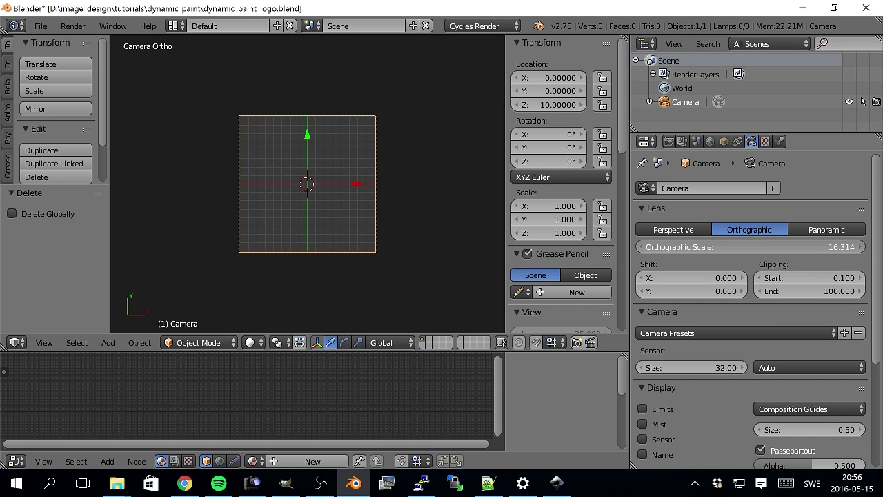
scroll(306, 287, "up", 3)
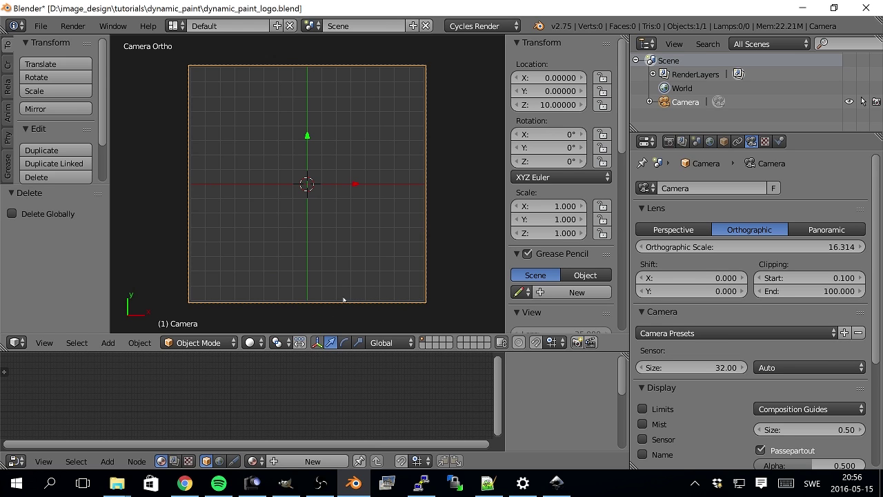
scroll(325, 252, "down", 1)
scroll(317, 258, "up", 1)
scroll(318, 258, "down", 1)
left_click(816, 246)
type("16")
key("Return")
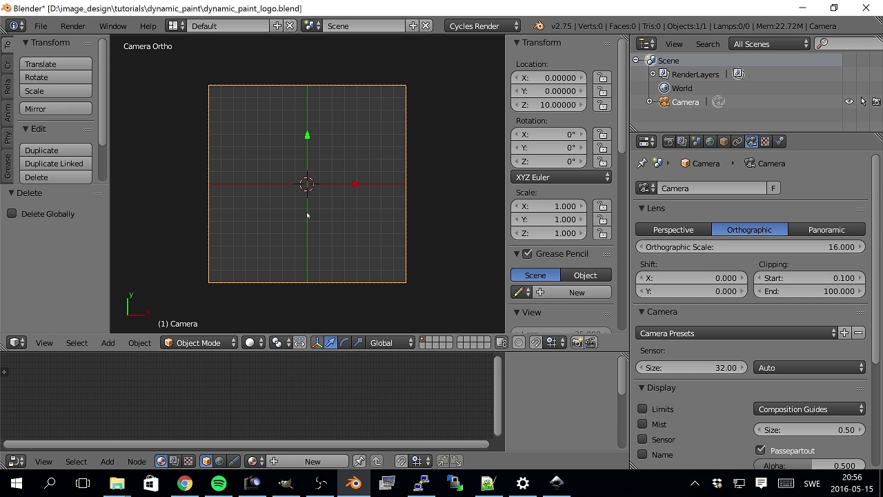
key("shift+a")
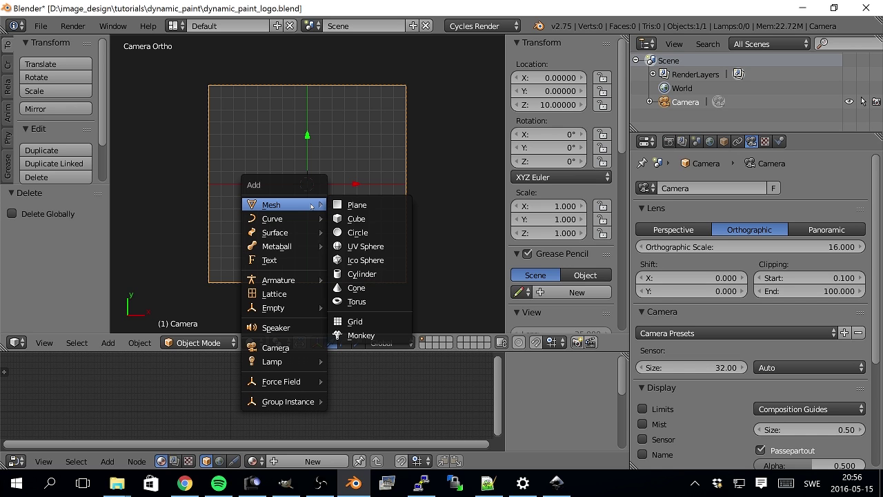
Add a plane at the origin and scale it by 8 to 16 × 16 units.
left_click(342, 204)
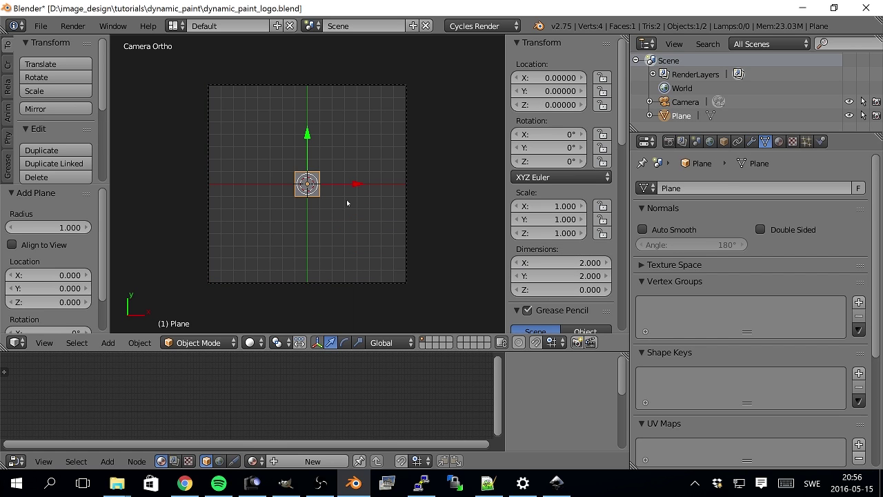
key("s")
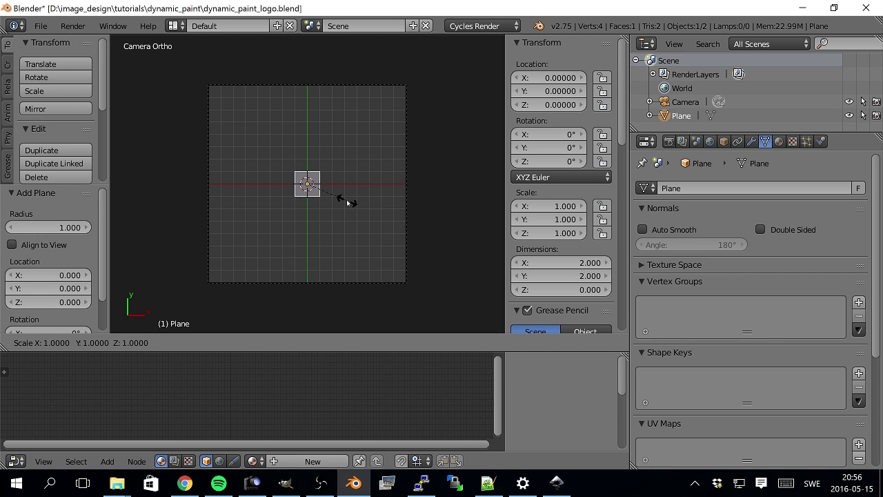
key("8")
key("Return")
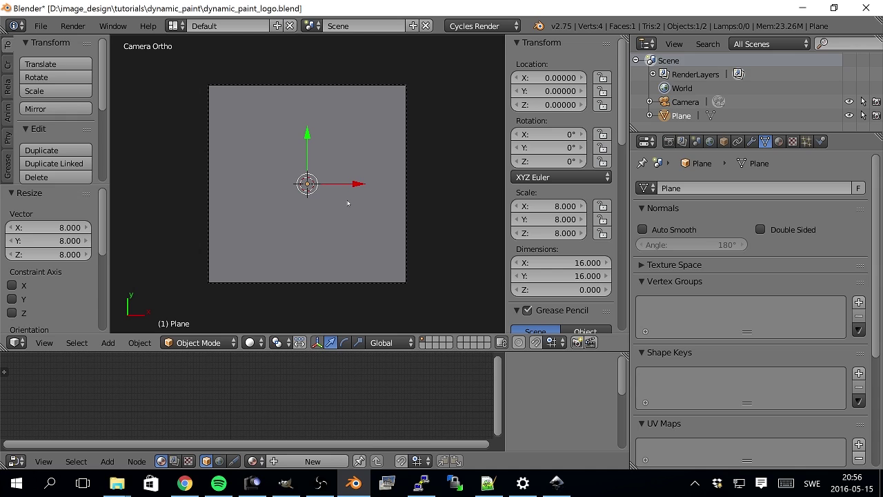
scroll(347, 203, "down", 2)
scroll(347, 202, "up", 2)
scroll(268, 217, "down", 2)
scroll(268, 218, "up", 2)
middle_click_drag(297, 207, 319, 150)
scroll(306, 200, "down", 4)
key("KP_5")
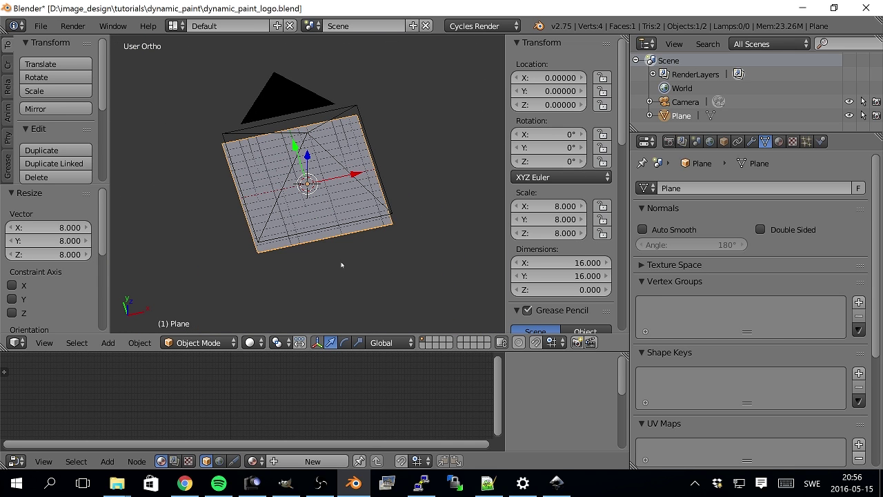
mouse_move(294, 193)
middle_mouse_down()
mouse_move(276, 180)
mouse_move(302, 199)
mouse_move(284, 188)
middle_mouse_up()
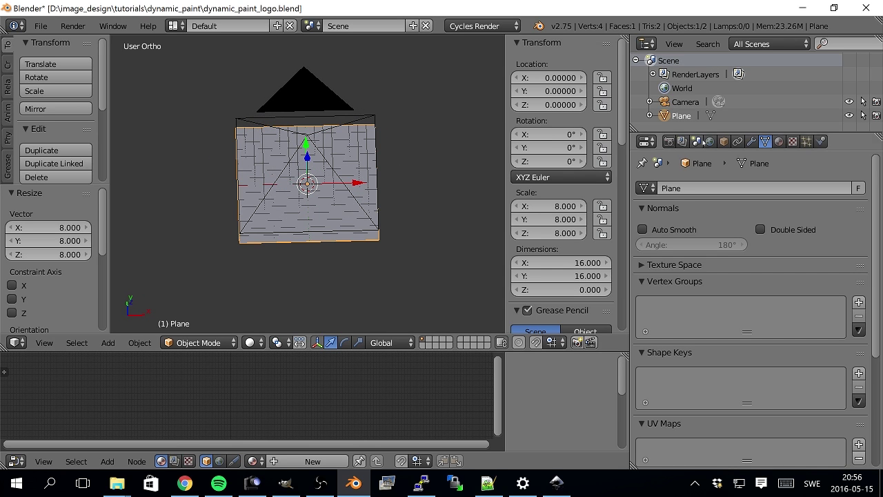
Rename the plane to 'canvas trails'.
double_click(685, 115)
type("canvas")
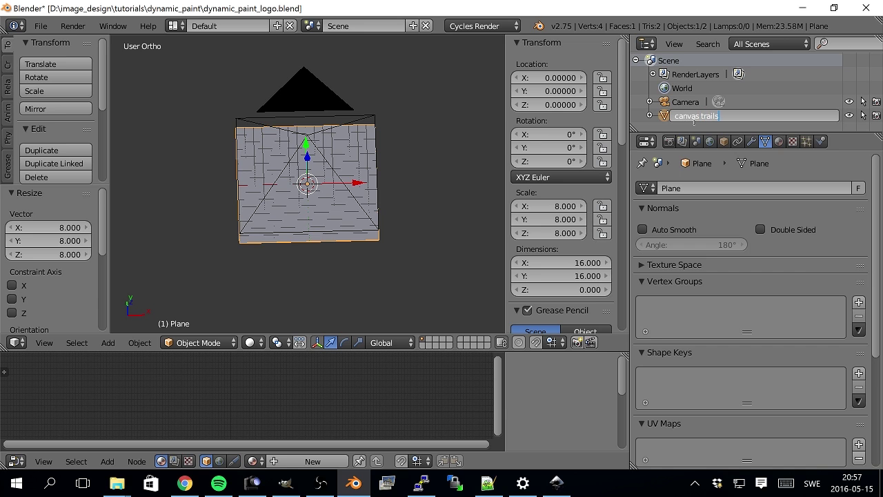
type("trails")
key("Return")
middle_click_drag(320, 233, 301, 203)
scroll(267, 178, "up", 3)
scroll(290, 180, "down", 2)
scroll(296, 183, "up", 3)
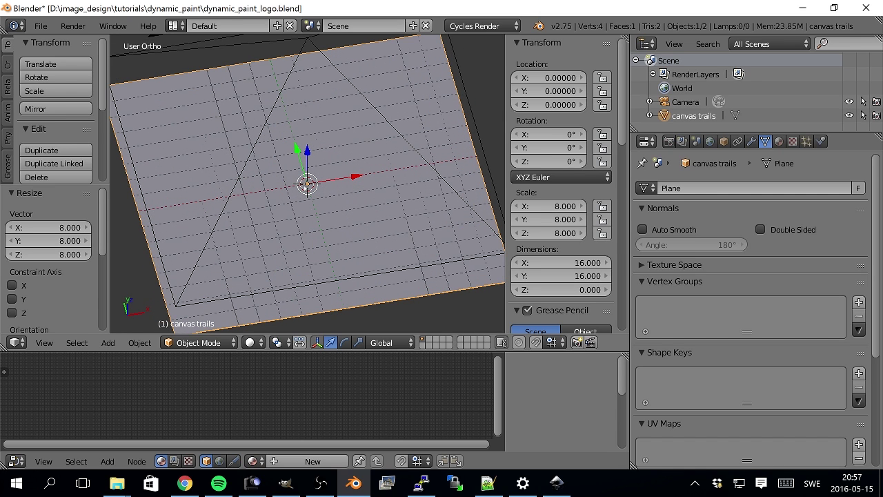
key("shift+a")
mouse_move(304, 187)
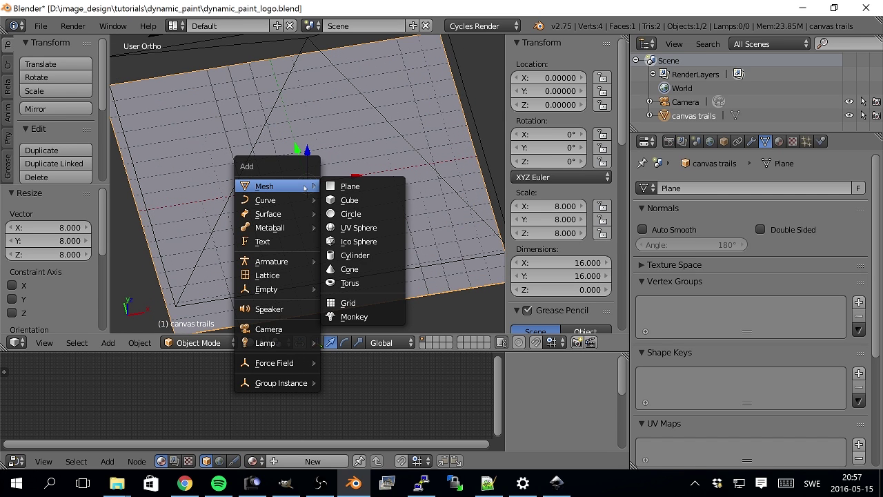
Add a UV sphere at the origin and scale it down.
left_click(356, 228)
scroll(407, 228, "down", 3)
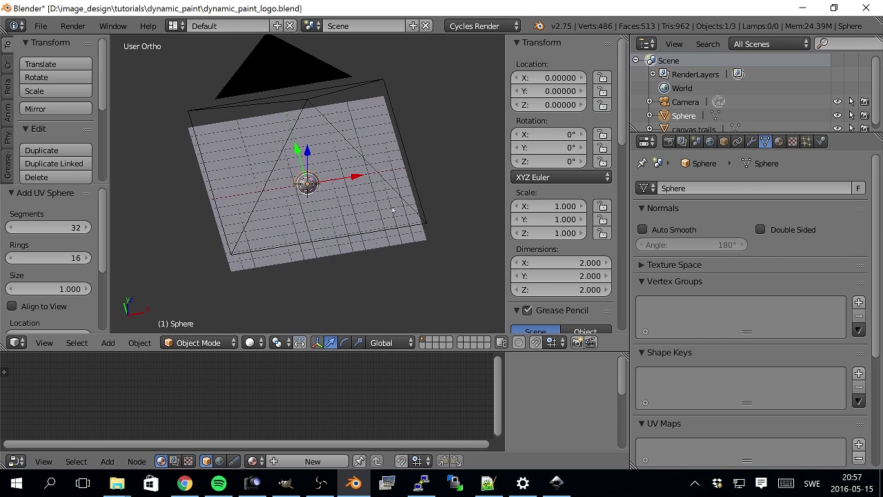
key("s")
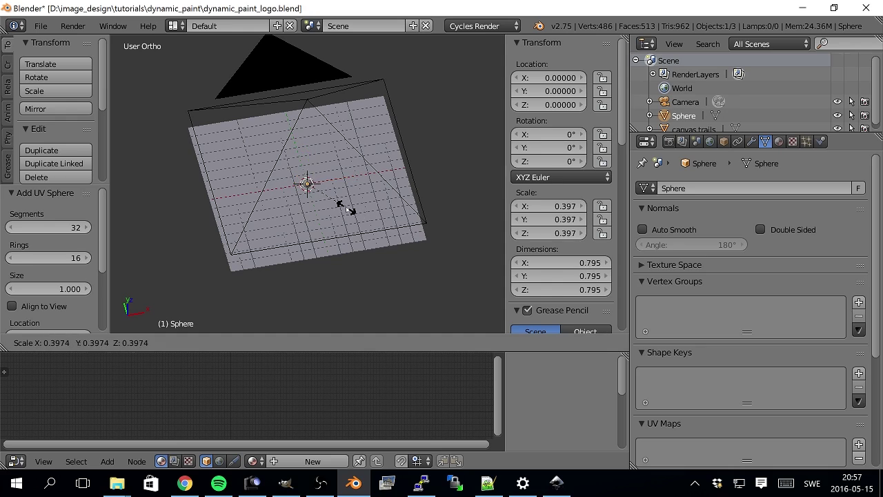
left_click(338, 205)
key("KP_7")
scroll(305, 241, "up", 3)
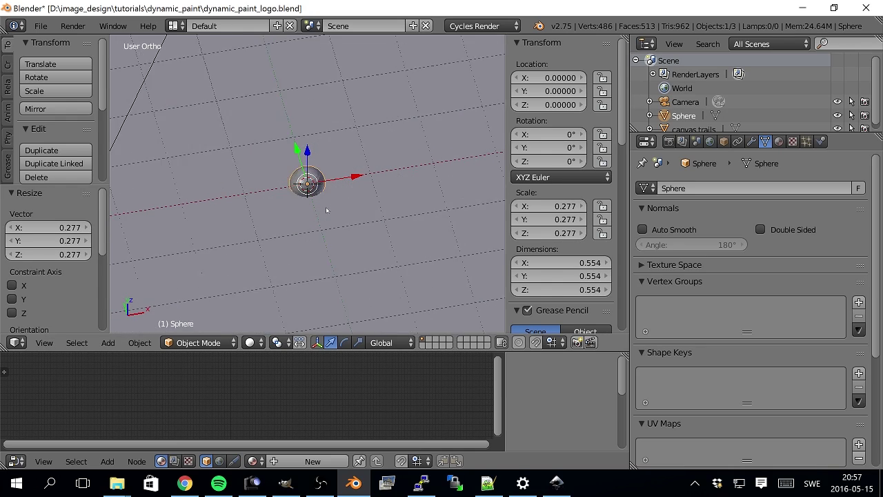
middle_click_drag(305, 242, 420, 244)
Shrink the sphere further to scale 0.237, checking it from top and camera views.
key("s")
left_click(408, 234)
scroll(335, 217, "up", 3)
scroll(324, 214, "down", 3)
middle_click_drag(323, 214, 343, 221)
key("KP_7")
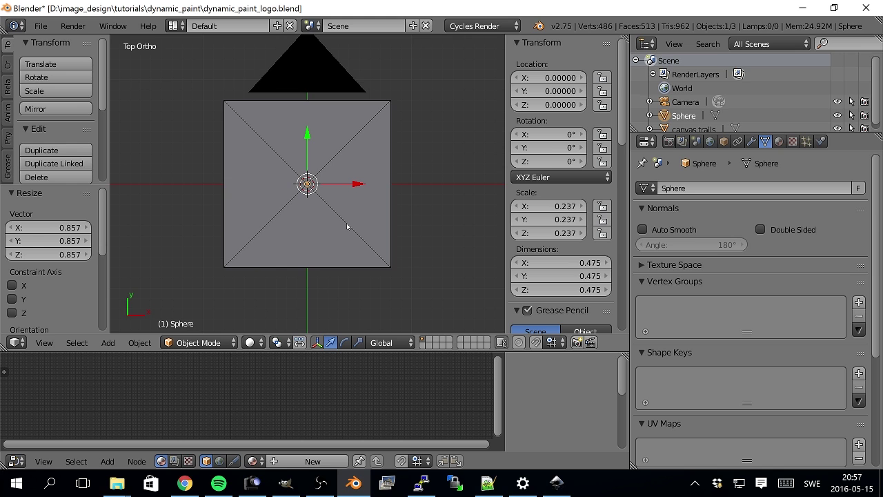
key("KP_0")
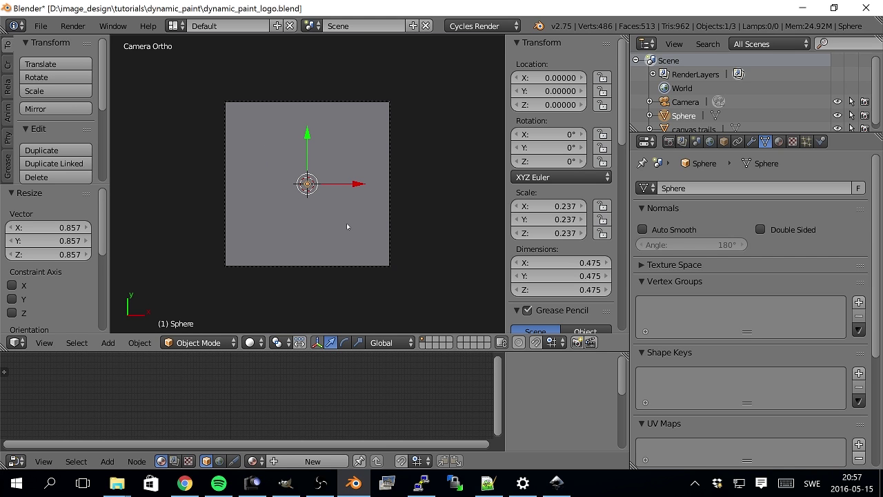
middle_click_drag(347, 223, 333, 183)
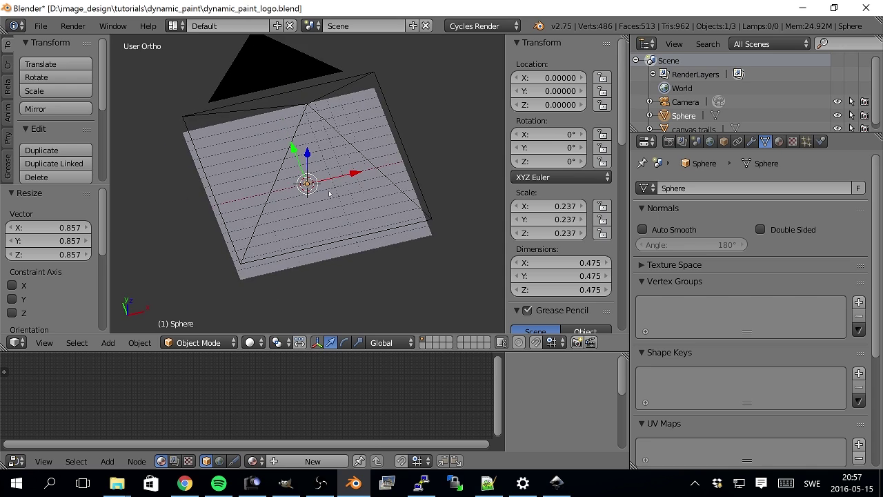
scroll(327, 224, "up", 5)
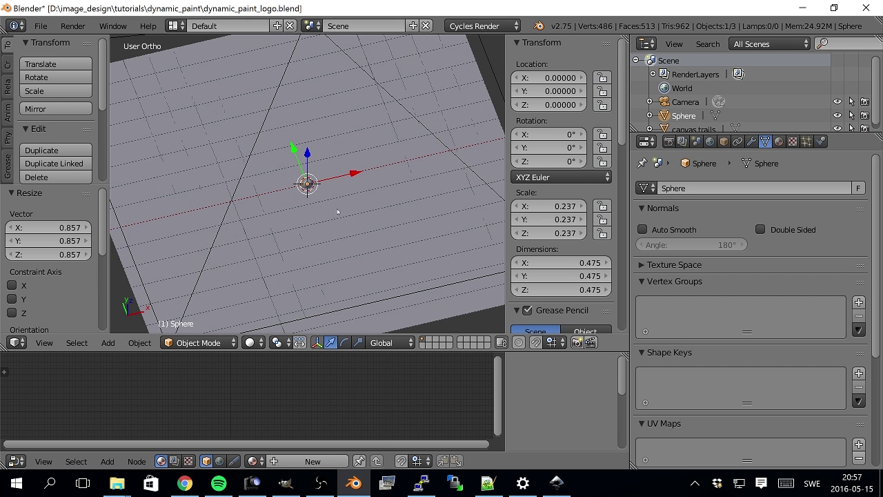
scroll(337, 211, "down", 1)
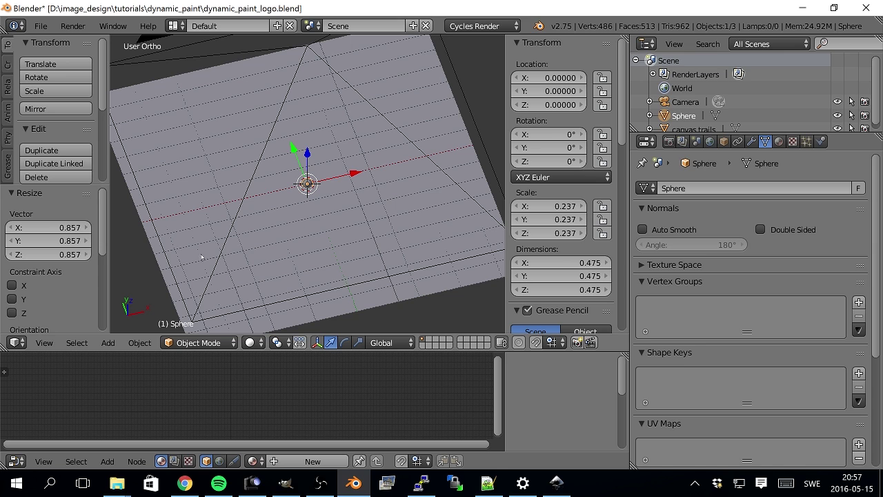
middle_click_drag(374, 240, 293, 211)
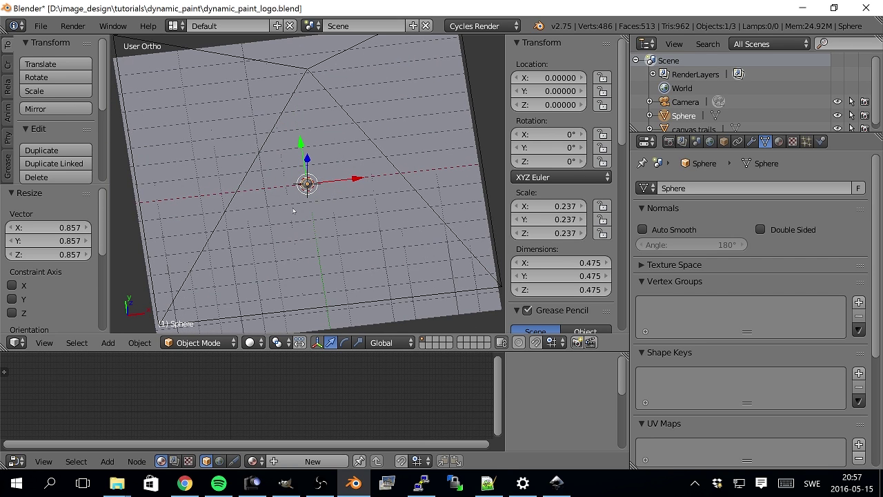
key("shift+a")
mouse_move(298, 209)
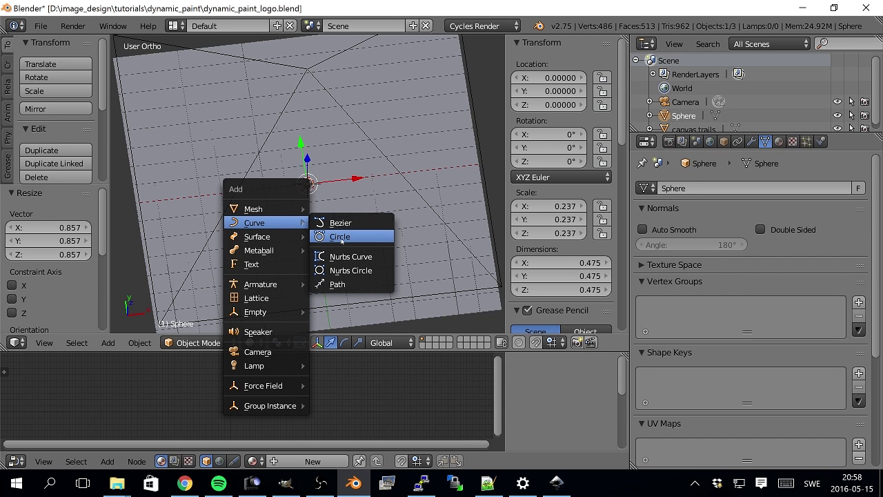
Add a Bezier circle at the origin and scale it to 4.198, spanning about 8.4 units.
left_click(341, 237)
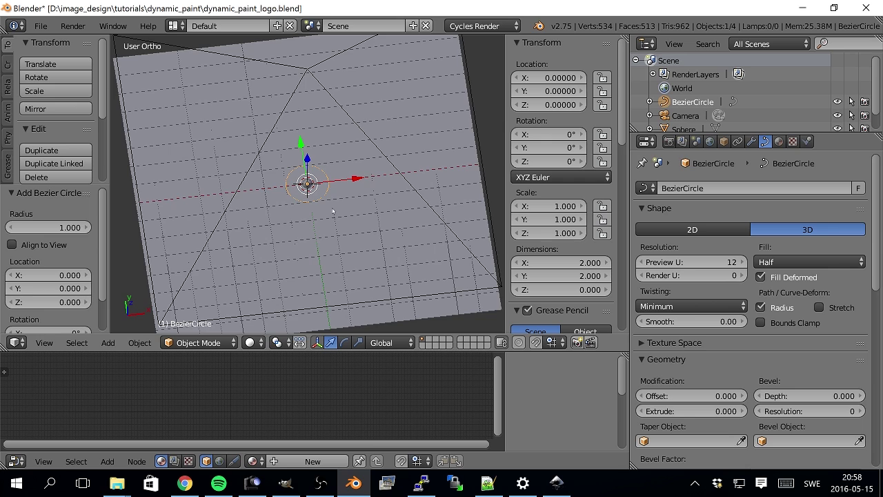
middle_click_drag(333, 211, 321, 240)
scroll(331, 238, "down", 3)
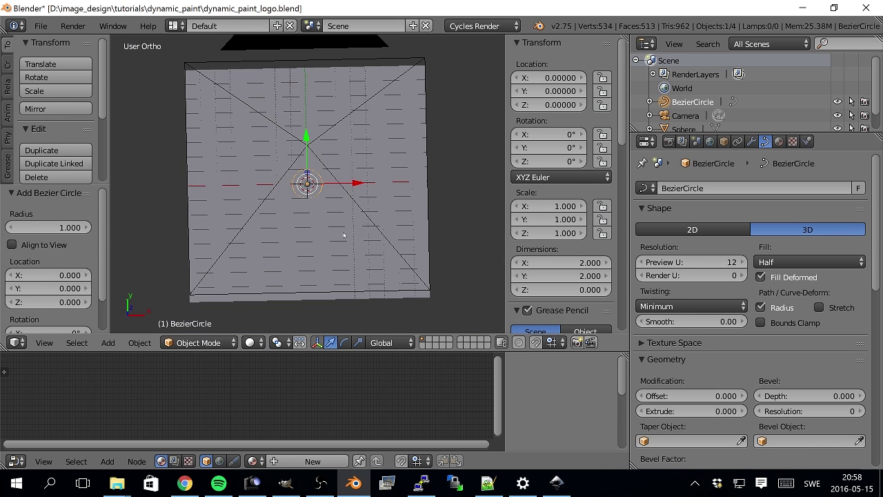
key("s")
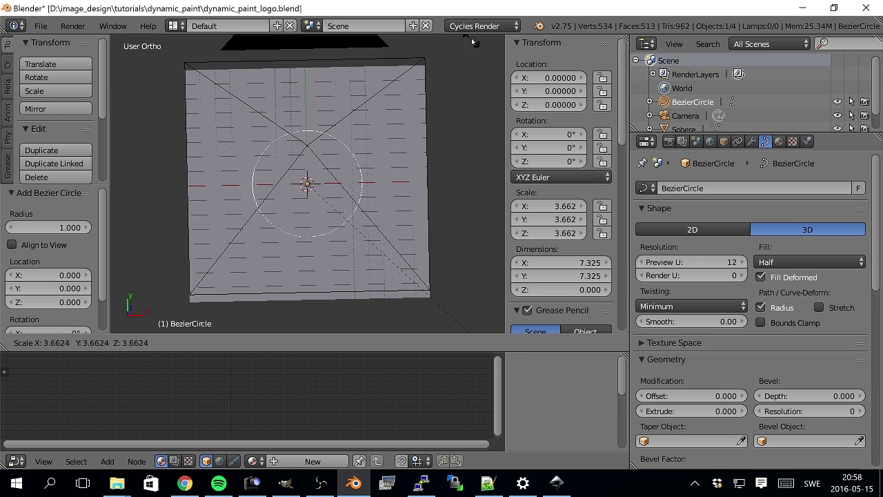
left_click(494, 67)
scroll(298, 277, "up", 2)
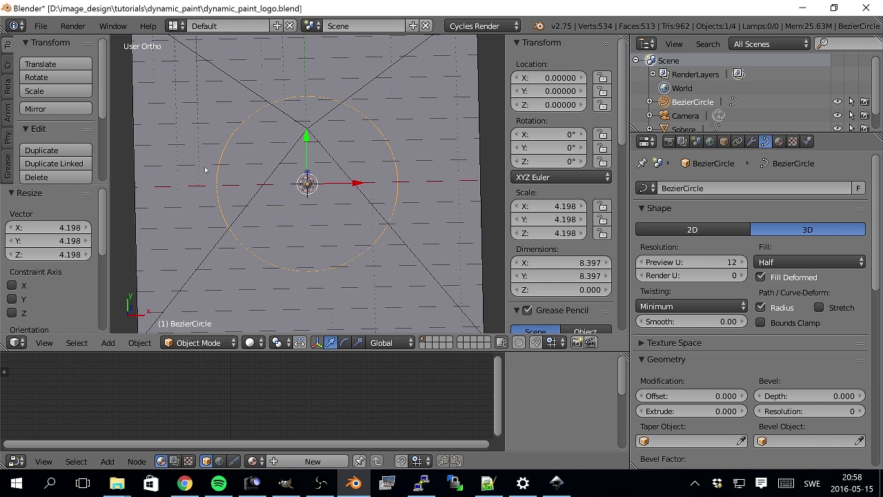
middle_click_drag(325, 242, 349, 128)
key("KP_3")
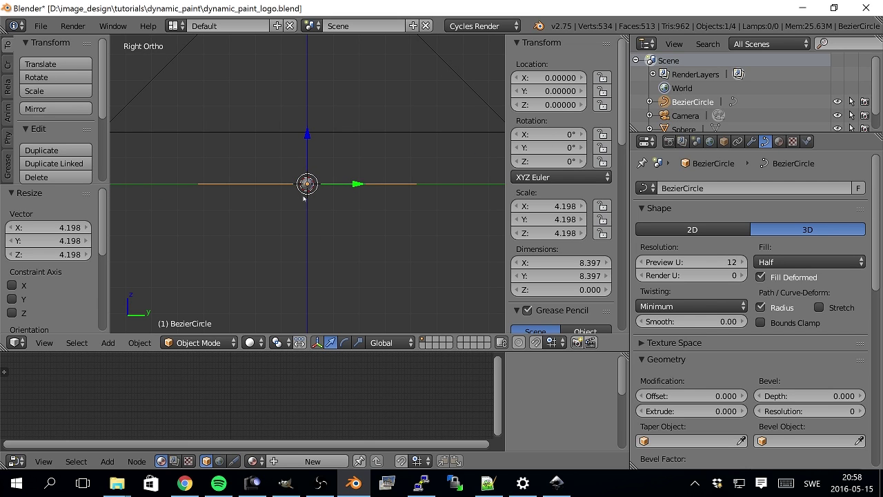
middle_click_drag(318, 148, 314, 205)
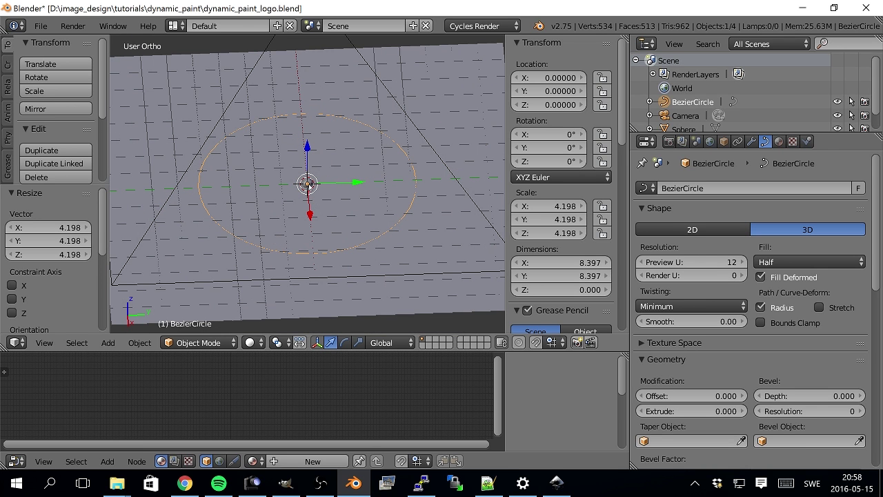
right_click(307, 185)
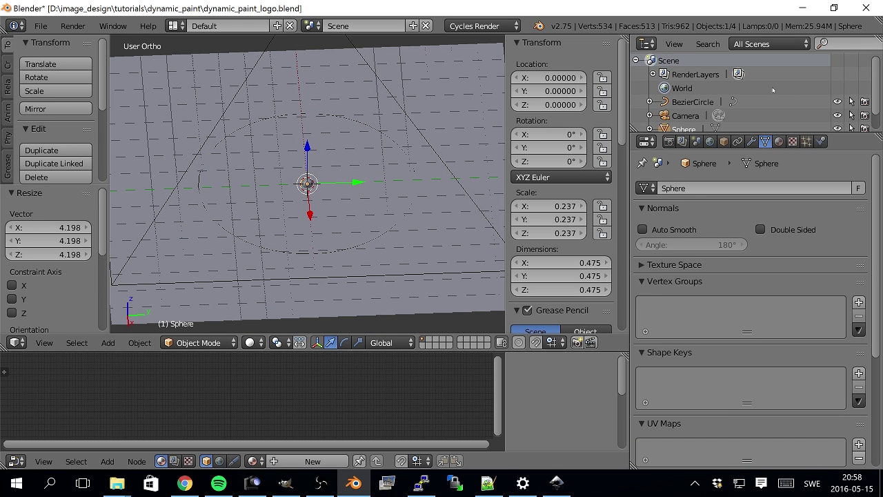
Rename the Sphere object to 'brush' in the Outliner.
scroll(683, 114, "down", 1)
double_click(685, 111)
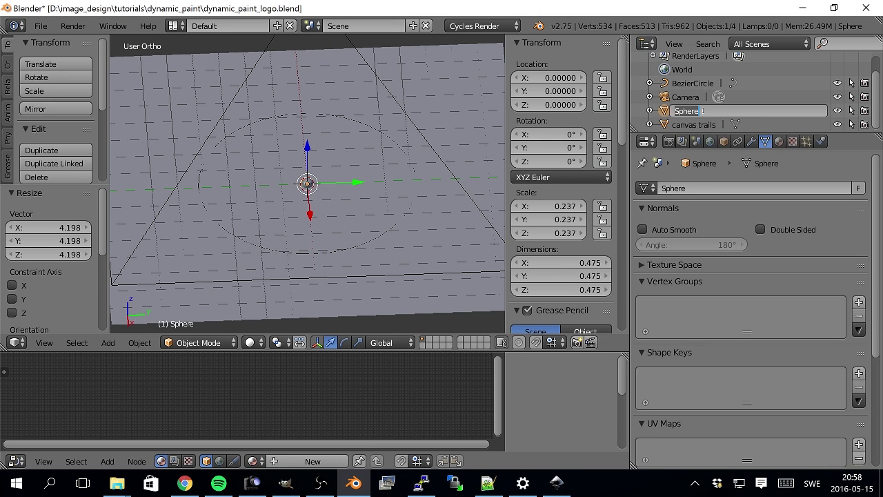
key("Home")
type("brush eff")
key("BackSpace")
key("BackSpace")
key("BackSpace")
key("Return")
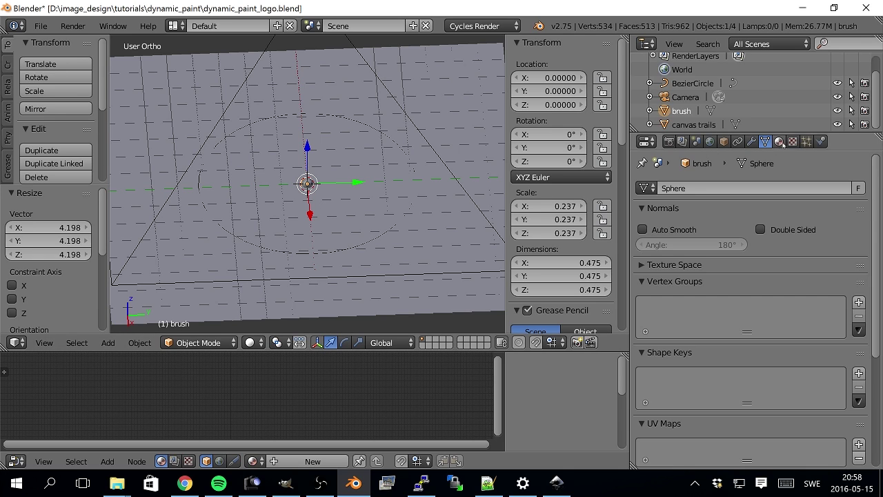
Give the brush a new Material.001 with a pure white (FFFFFF) Emission surface.
left_click(779, 141)
left_click(719, 233)
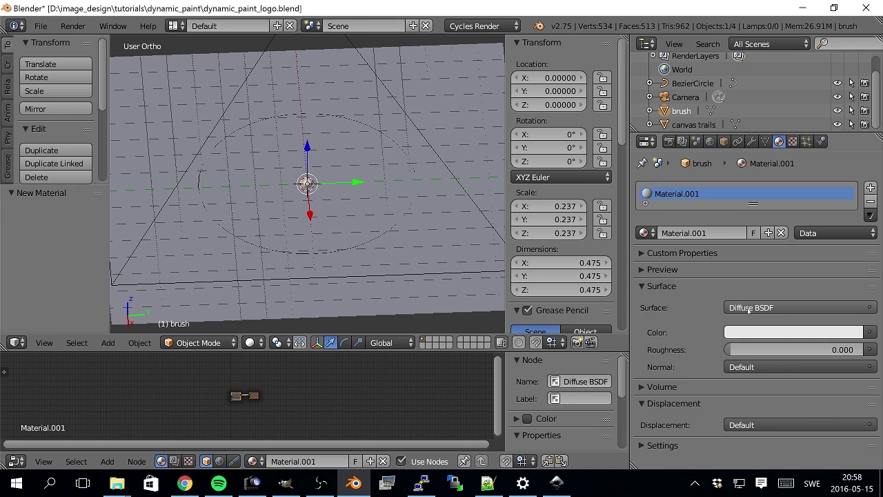
left_click(753, 309)
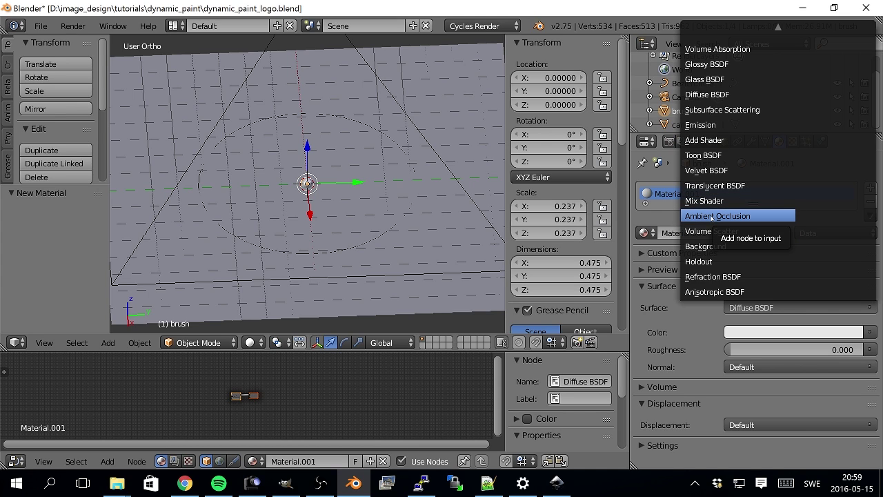
left_click(715, 125)
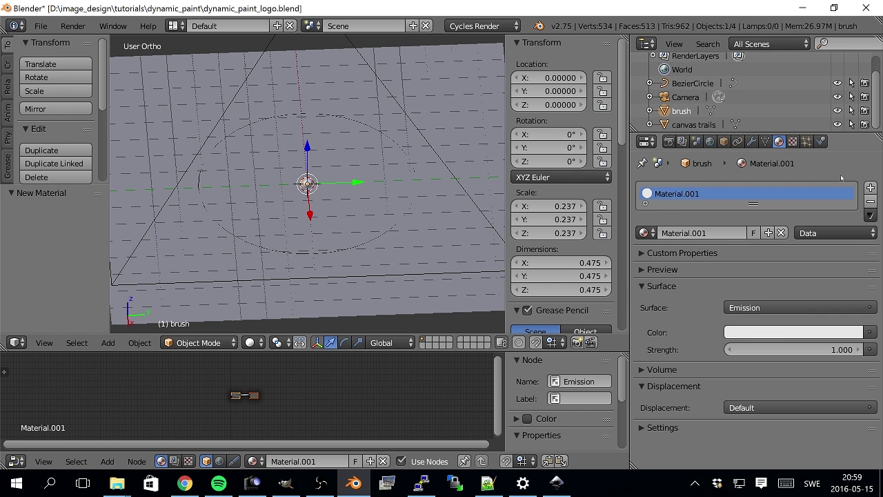
left_click(796, 332)
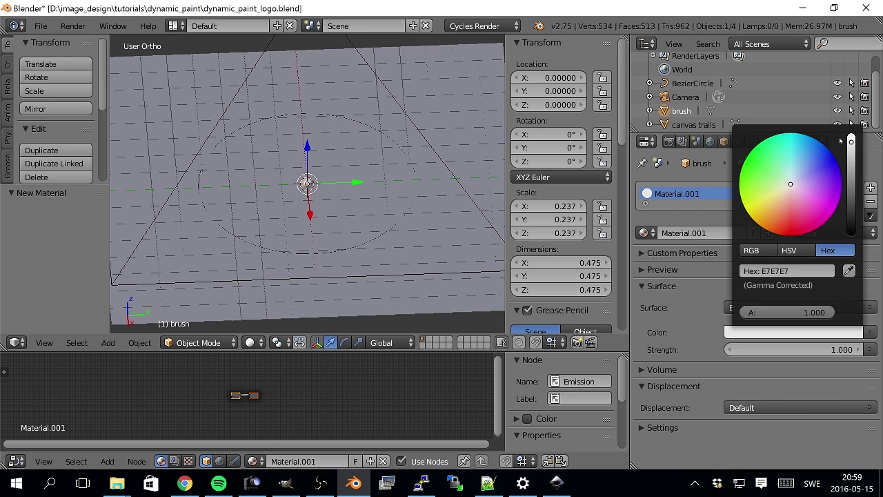
left_click(851, 138)
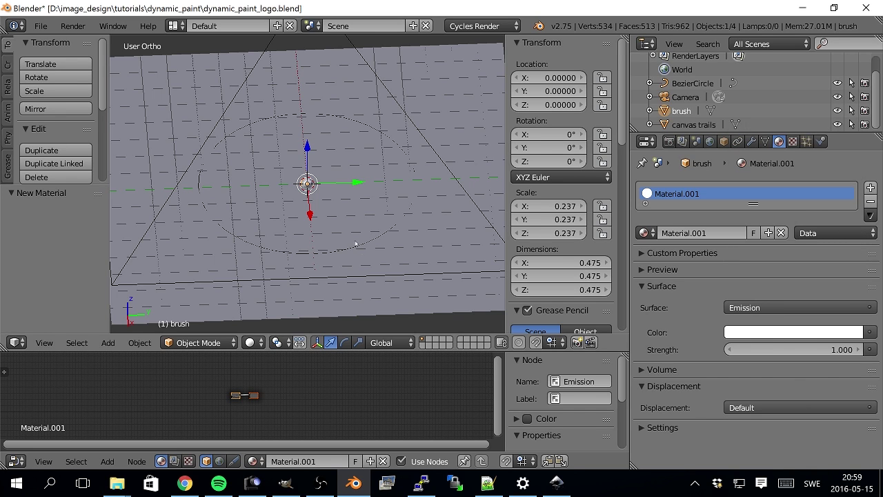
middle_click_drag(349, 237, 345, 243)
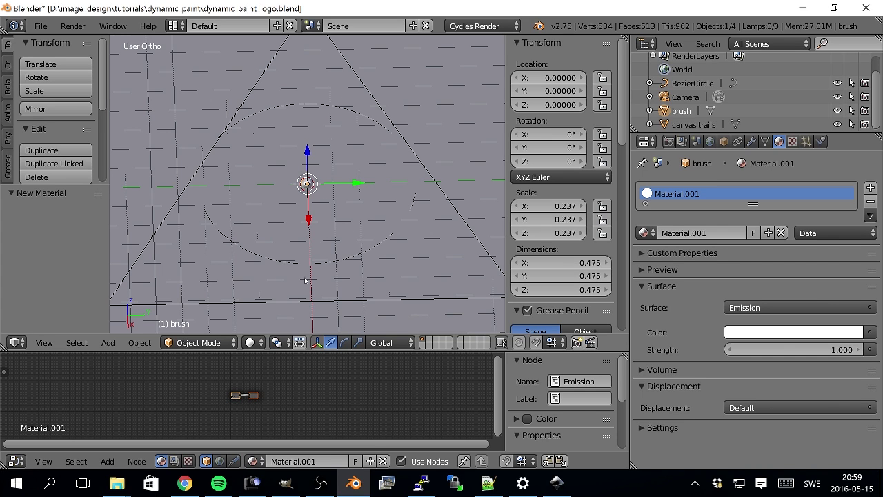
scroll(306, 280, "down", 3)
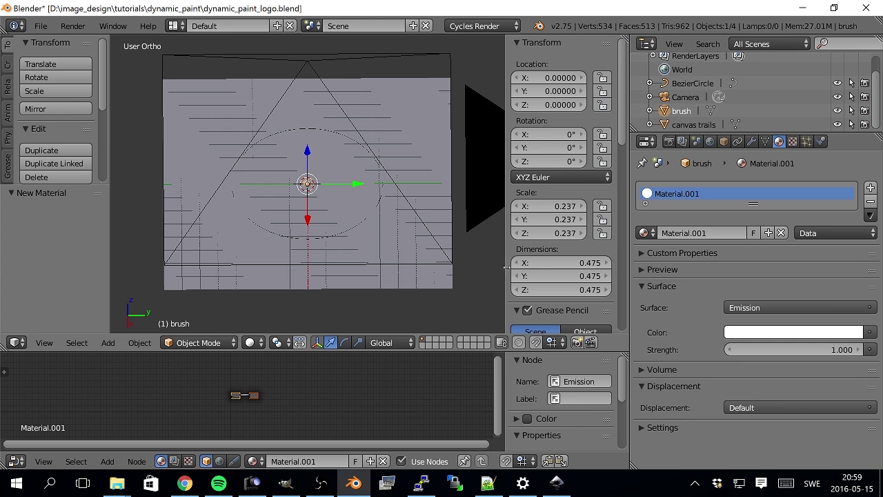
scroll(232, 411, "up", 5)
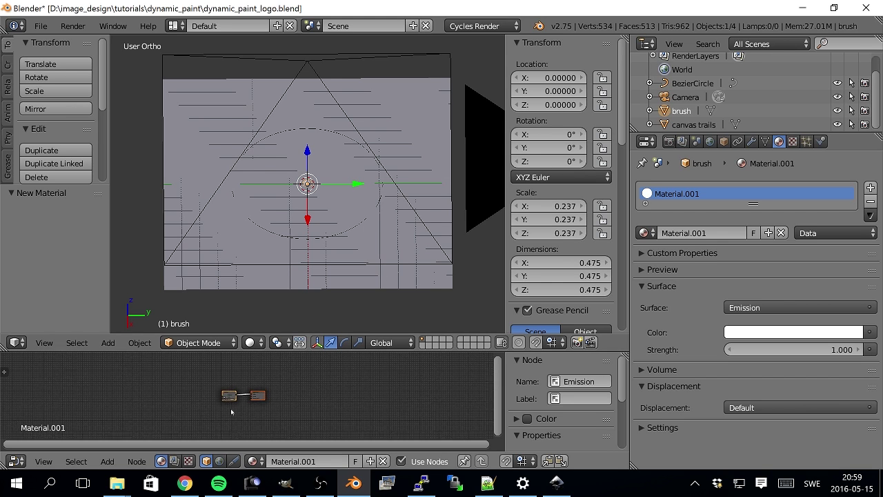
scroll(231, 412, "up", 3)
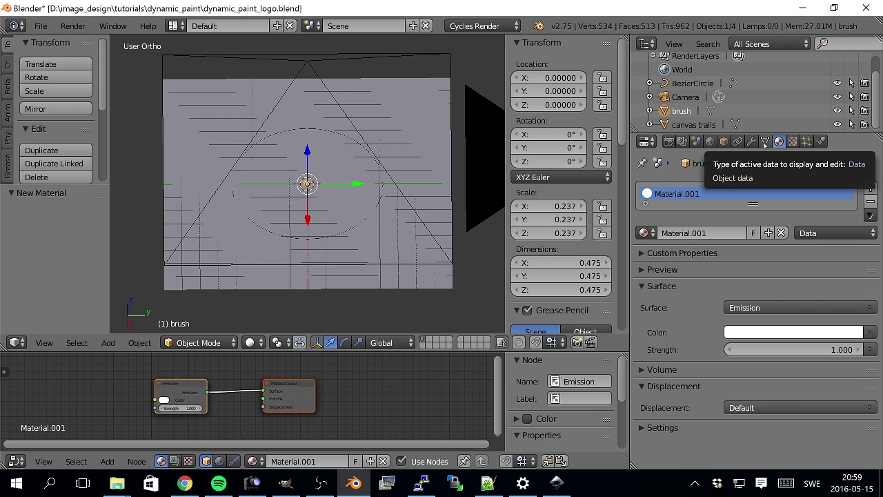
left_click(738, 141)
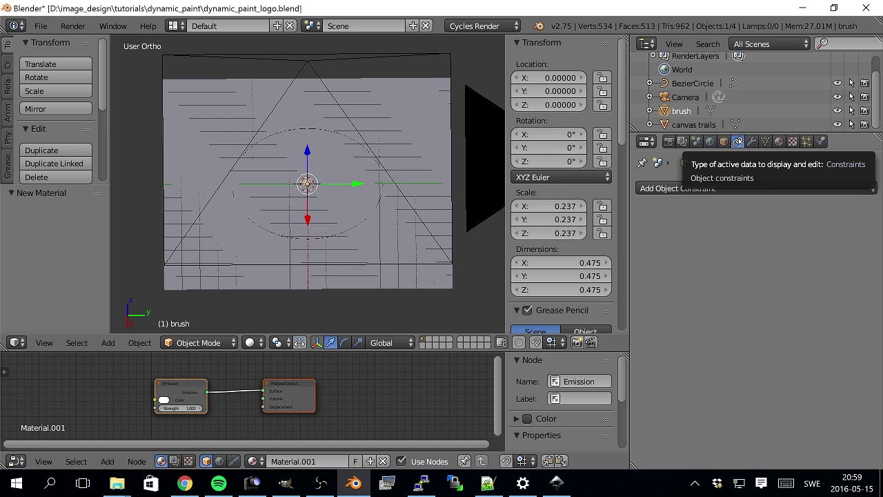
Add a Follow Path constraint to the brush, leaving its target empty for now.
left_click(716, 189)
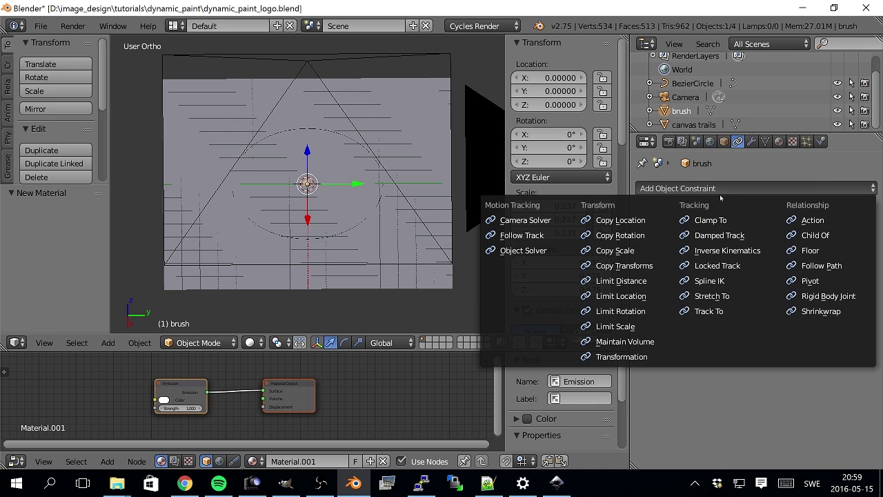
left_click(808, 271)
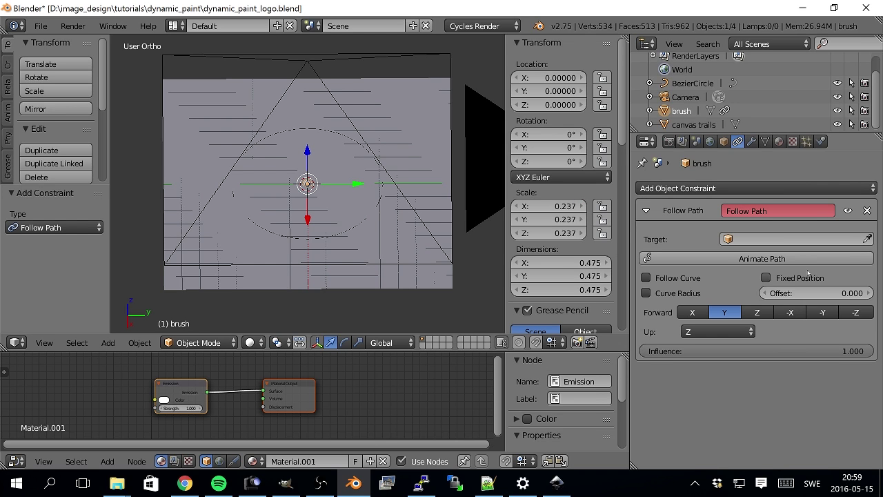
left_click(745, 237)
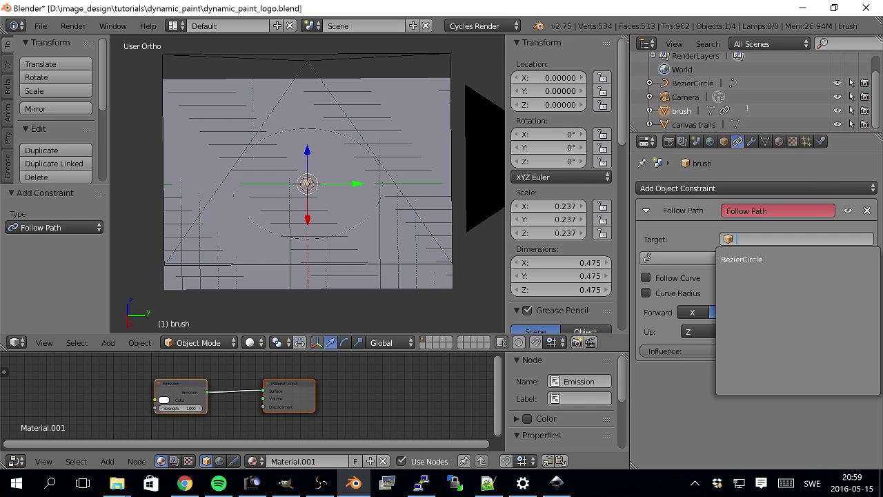
key("Escape")
scroll(755, 90, "up", 2)
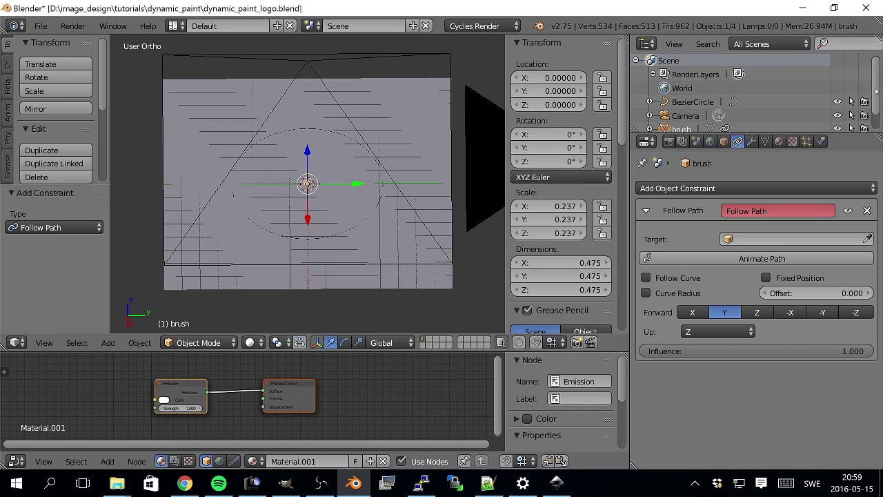
left_click(681, 102)
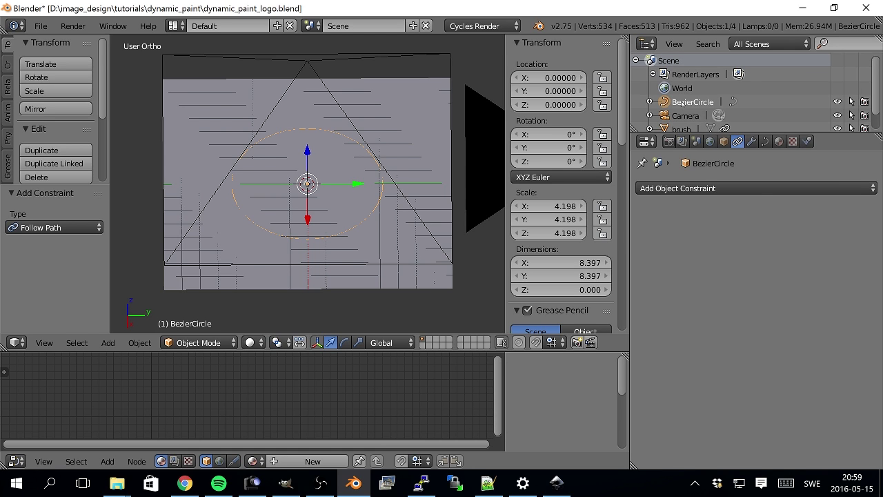
Rename the BezierCircle object to 'orbit'.
key("r")
key("b")
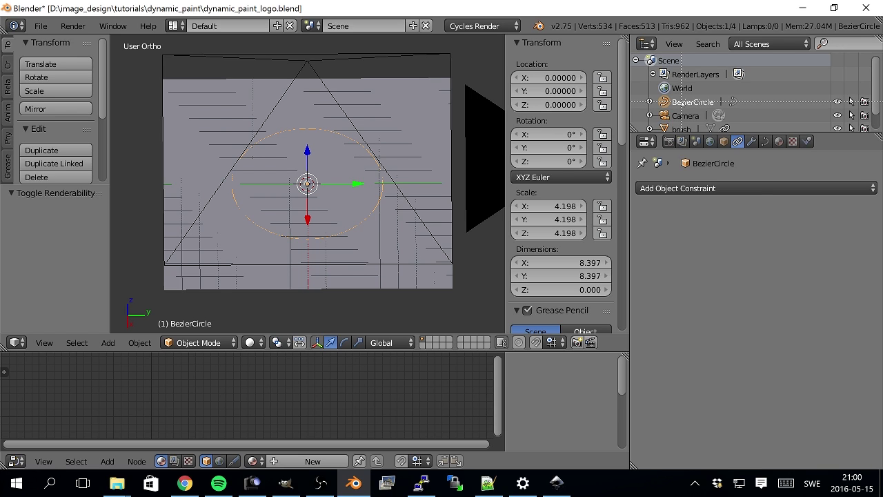
double_click(692, 102)
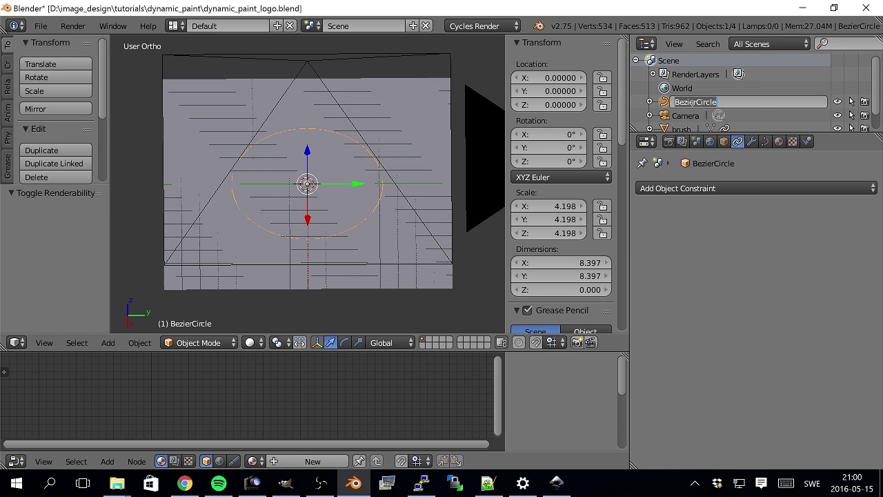
type("orbit")
key("Return")
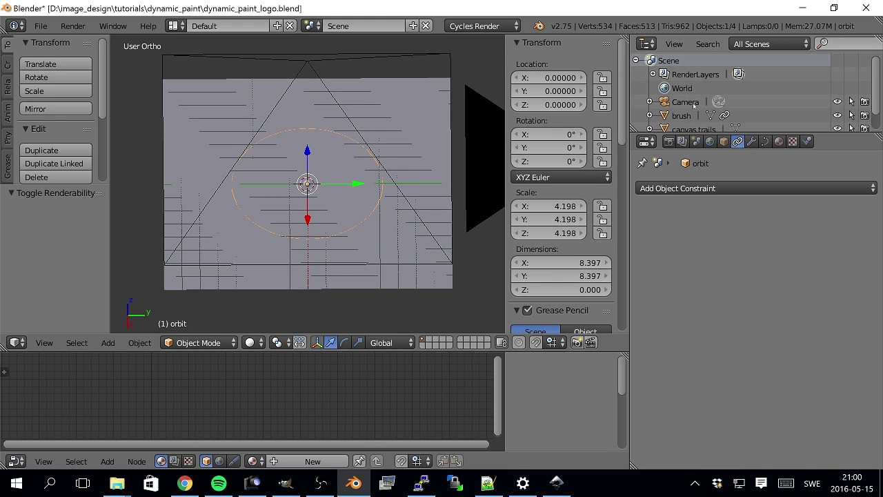
Set the brush's Follow Path target to orbit and slide its Offset to 10.900.
scroll(694, 104, "down", 1)
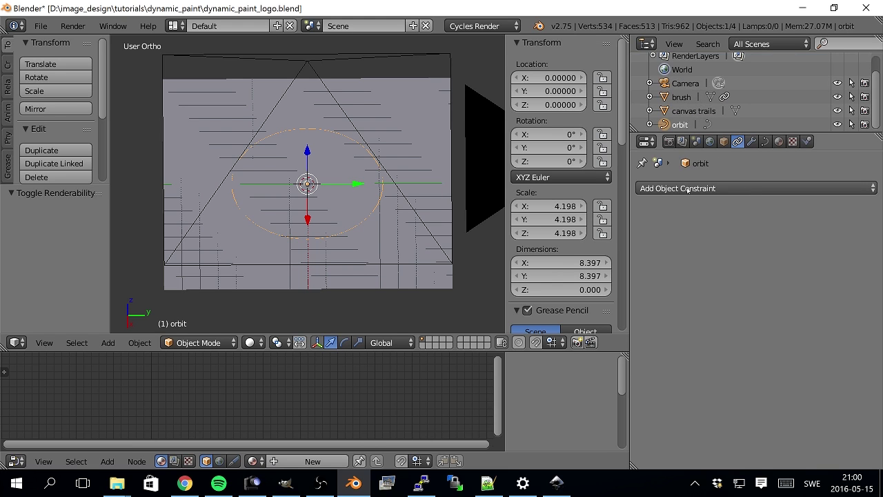
left_click(708, 188)
left_click(708, 187)
left_click(709, 188)
right_click(308, 185)
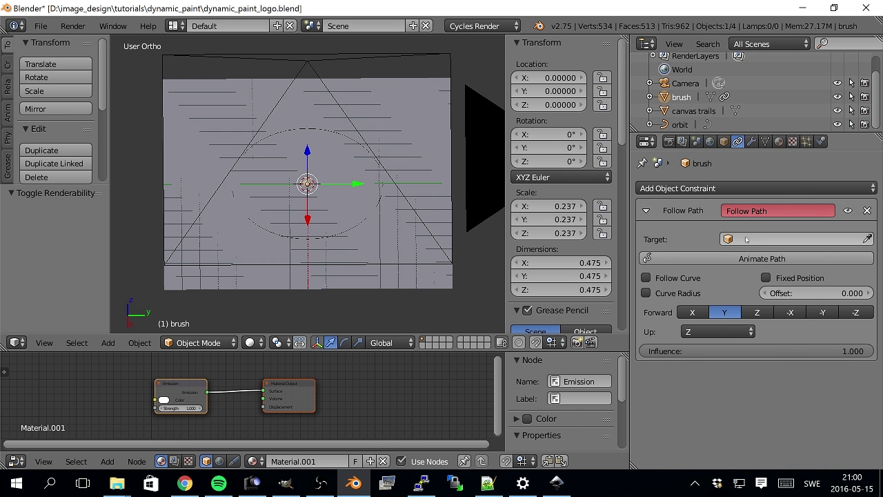
left_click(744, 239)
left_click(742, 257)
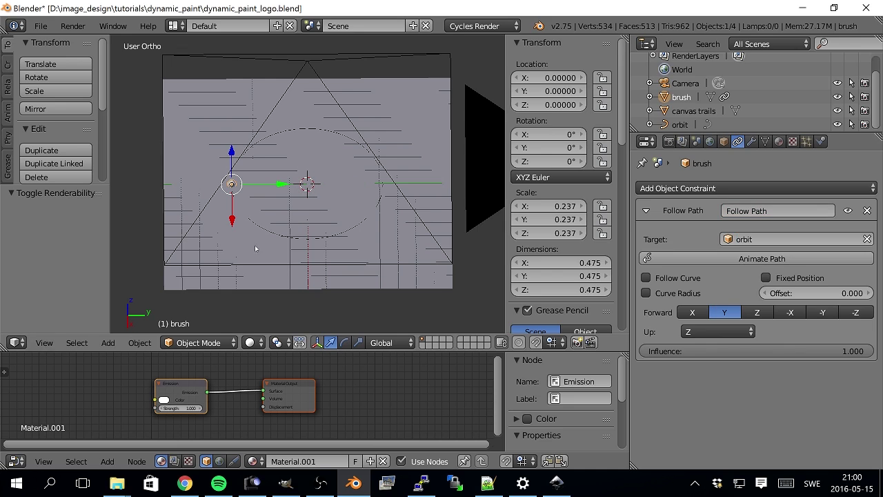
scroll(267, 224, "down", 1)
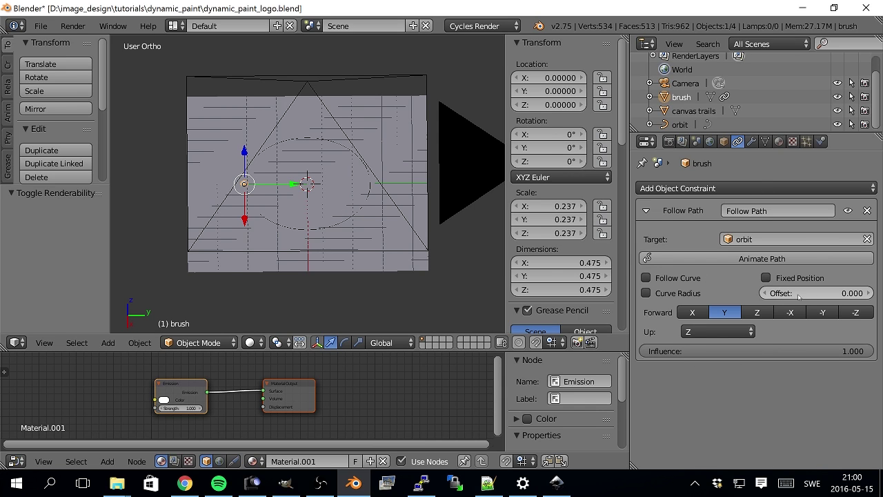
mouse_move(794, 298)
left_mouse_down()
mouse_move(759, 299)
mouse_move(868, 299)
mouse_move(825, 299)
mouse_move(850, 298)
left_mouse_up()
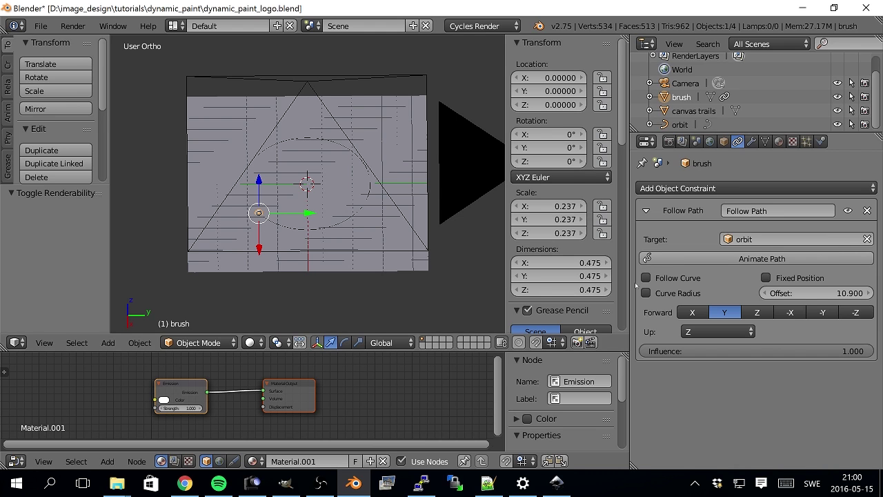
Try Follow Curve on the brush's Follow Path constraint, then turn it back off.
left_click(647, 278)
scroll(201, 229, "up", 6)
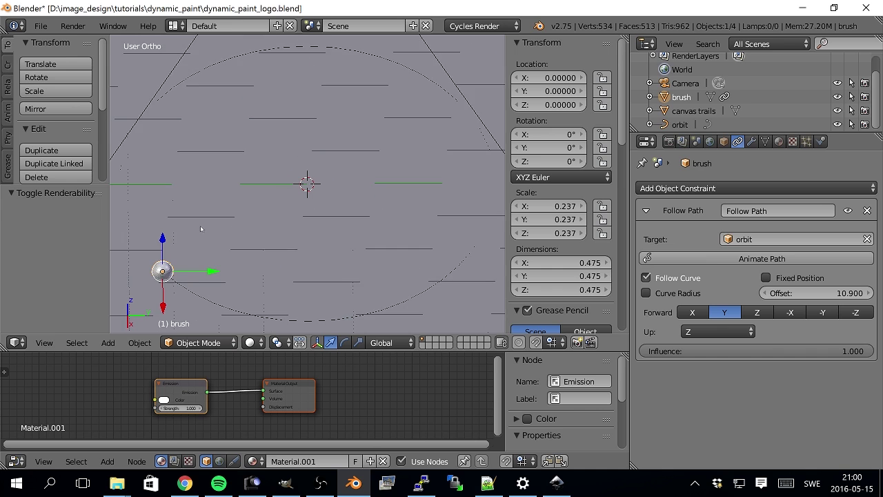
middle_click_drag(200, 229, 485, 143, "shift")
mouse_move(393, 167)
middle_mouse_down()
mouse_move(338, 187)
mouse_move(386, 207)
mouse_move(400, 231)
middle_mouse_up()
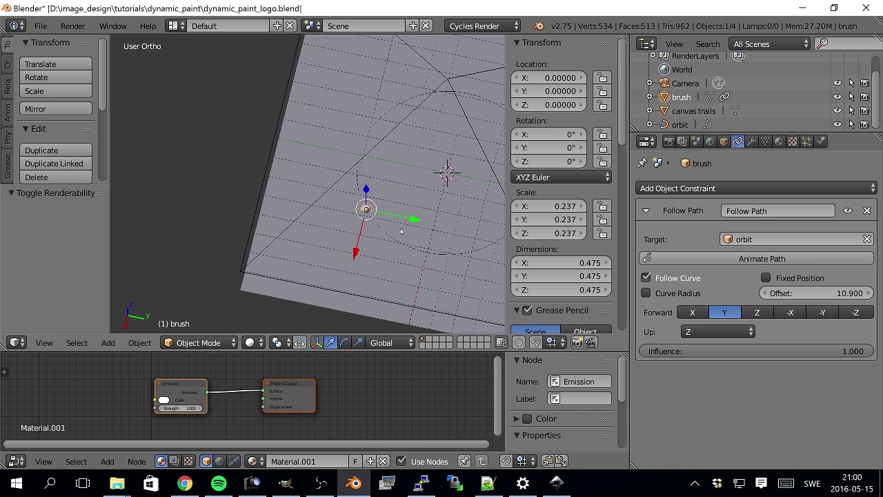
left_click(646, 277)
middle_click_drag(421, 175, 429, 183)
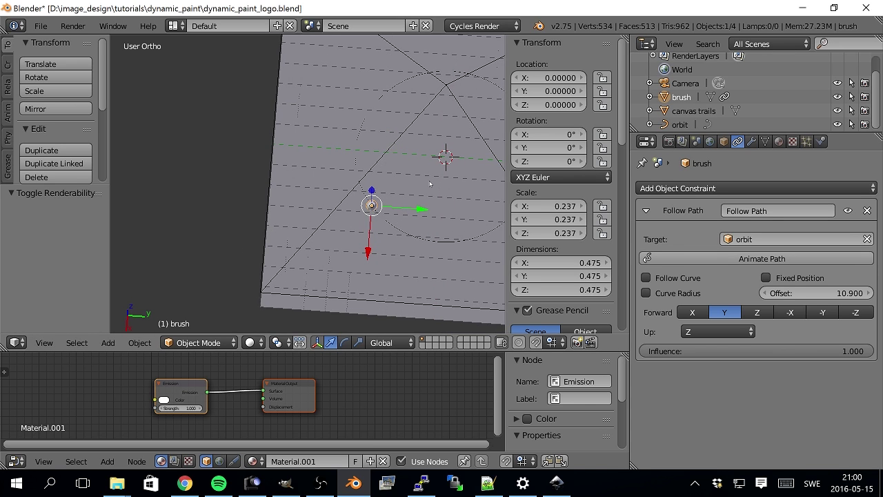
View the plane from directly above in Top Ortho and frame it.
key("KP_7")
scroll(339, 274, "up", 5)
middle_click_drag(339, 275, 337, 231, "shift")
scroll(335, 224, "down", 2)
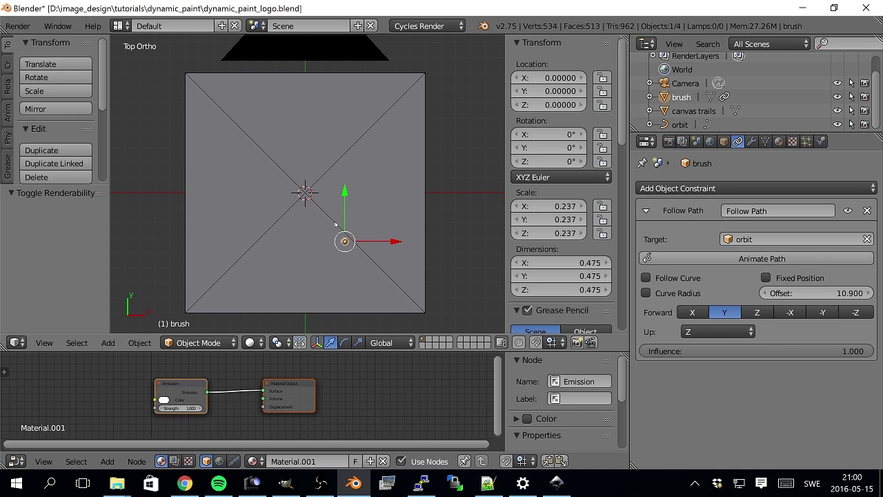
key("KP_0")
Slide the brush's path offset around the orbit, leaving it at 2.000.
scroll(367, 210, "down", 1)
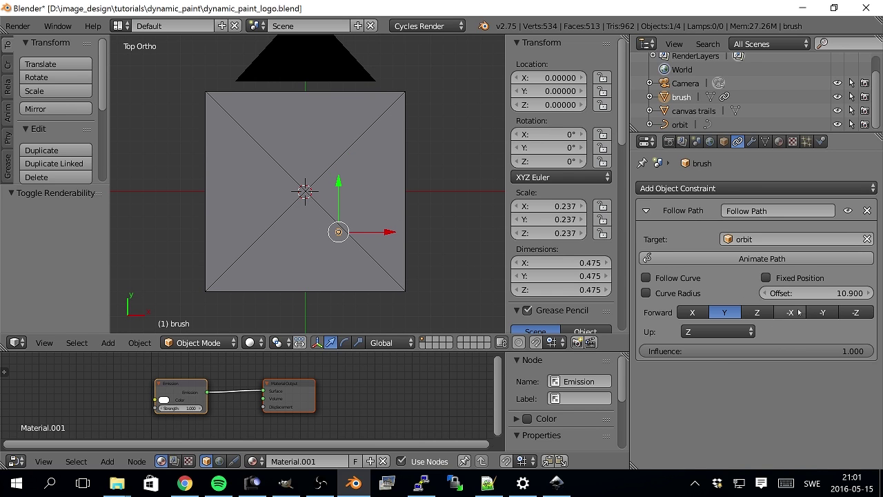
mouse_move(821, 294)
left_mouse_down()
mouse_move(783, 293)
mouse_move(866, 293)
mouse_move(687, 294)
mouse_move(837, 298)
left_mouse_up()
left_click(837, 298)
type("0")
key("Return")
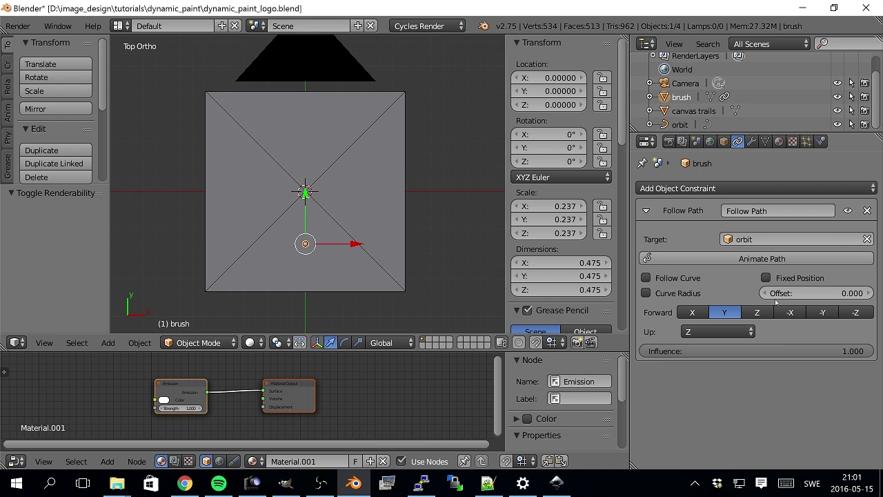
left_click_drag(773, 294, 882, 294)
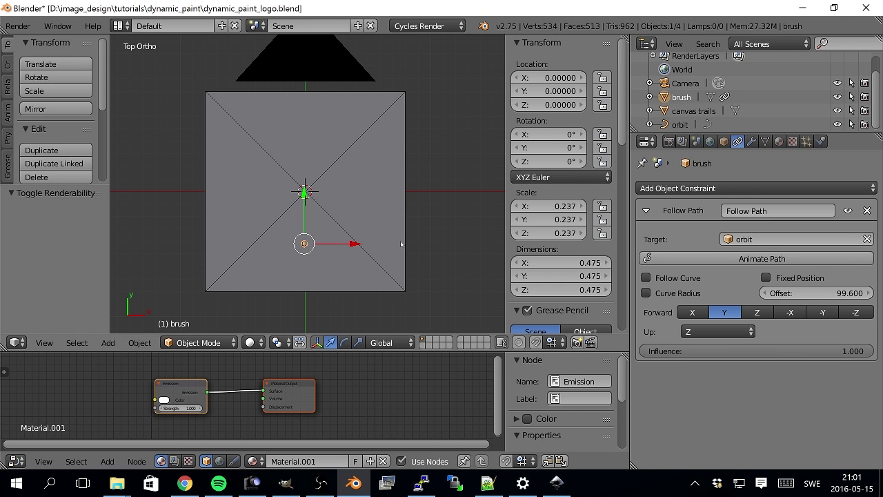
left_click_drag(852, 294, 716, 294)
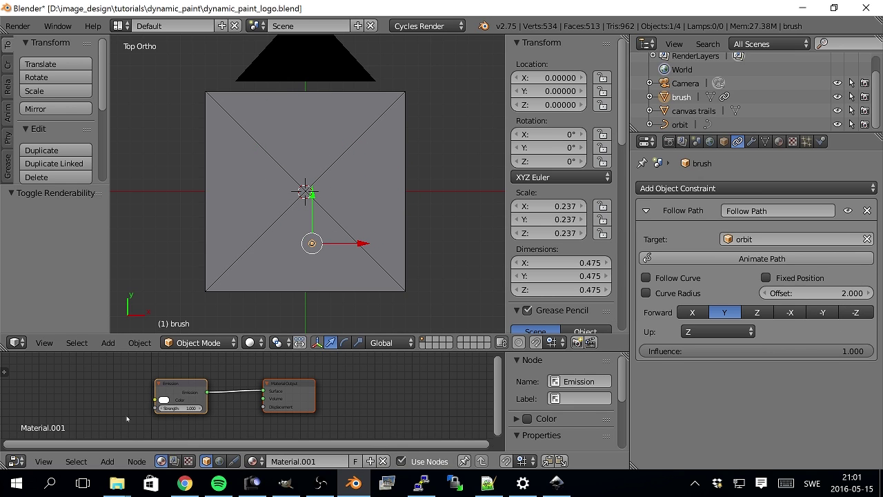
left_click(16, 461)
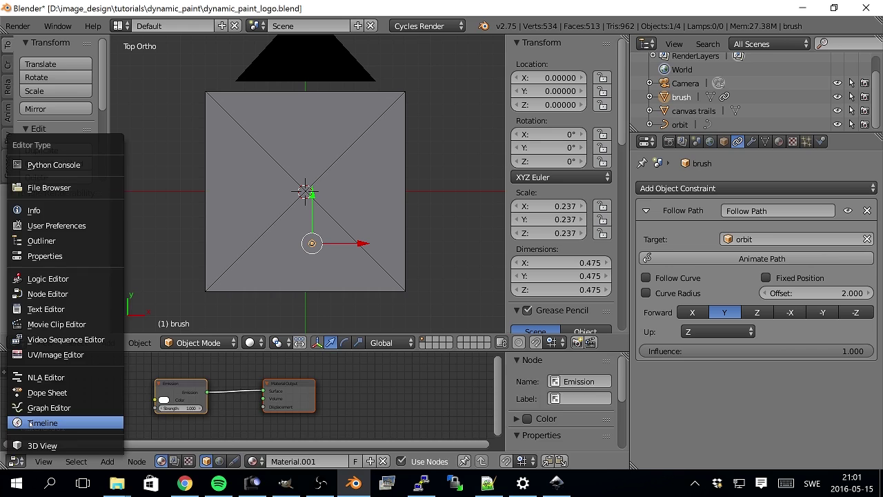
Turn the bottom area into a Timeline and set the brush's Offset to 0 at frame 1.
left_click(30, 423)
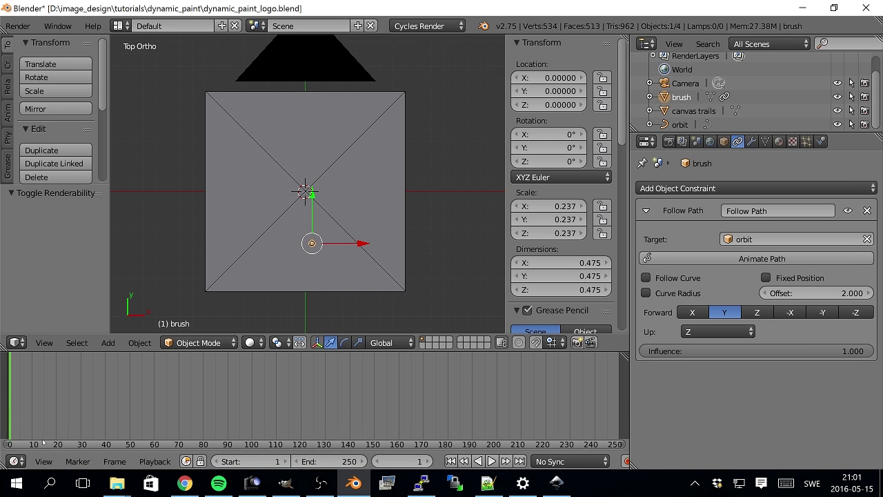
left_click(821, 295)
type("0")
key("Return")
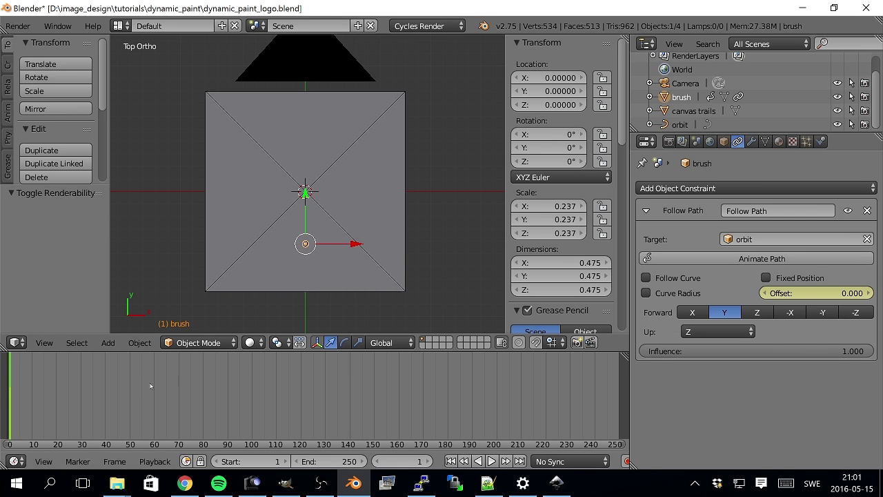
mouse_move(12, 386)
left_mouse_down()
mouse_move(31, 388)
mouse_move(7, 391)
mouse_move(18, 393)
left_mouse_up()
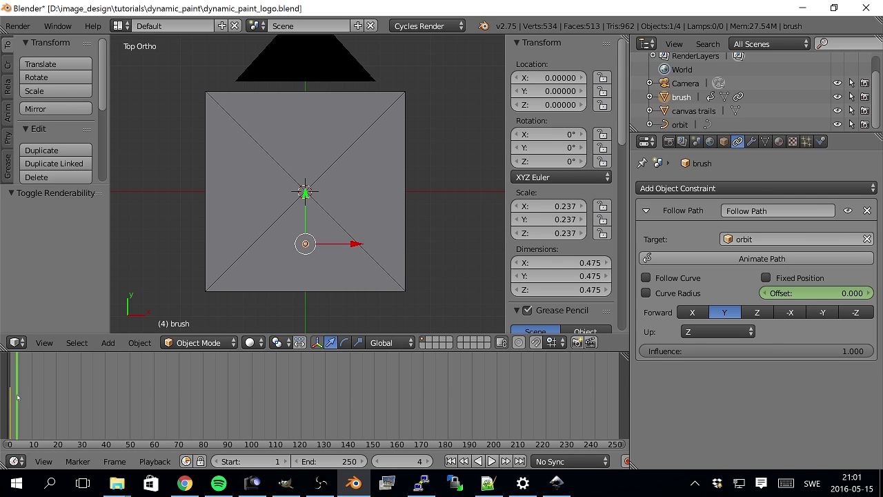
left_click_drag(17, 397, 10, 396)
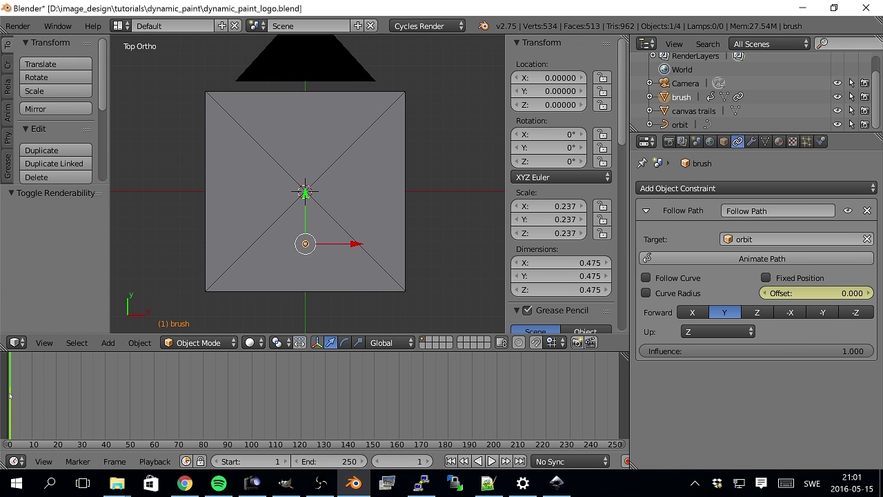
At frame 100, set and keyframe Offset 100, then scrub back to watch the orbit.
left_click_drag(9, 396, 252, 401)
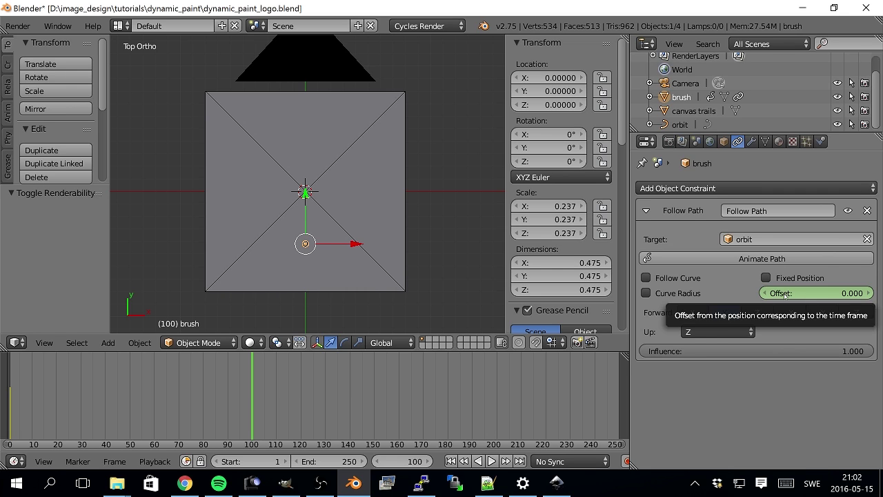
left_click(806, 295)
type("100")
key("Return")
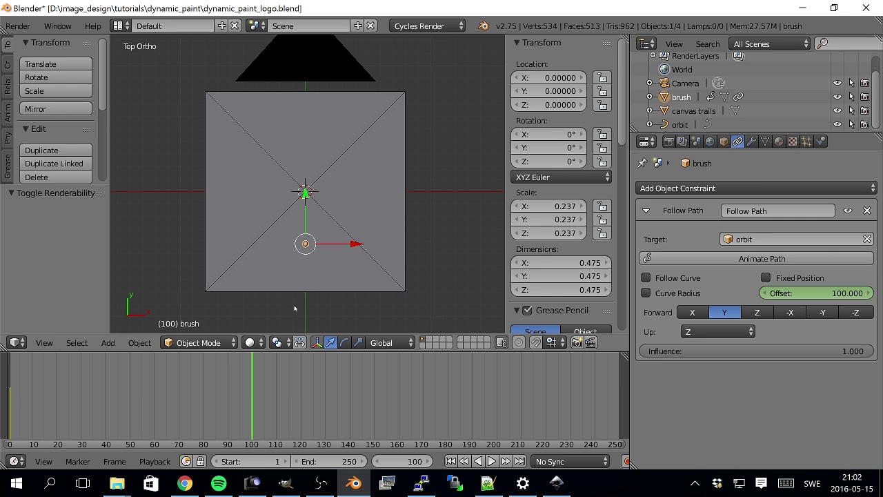
key("i")
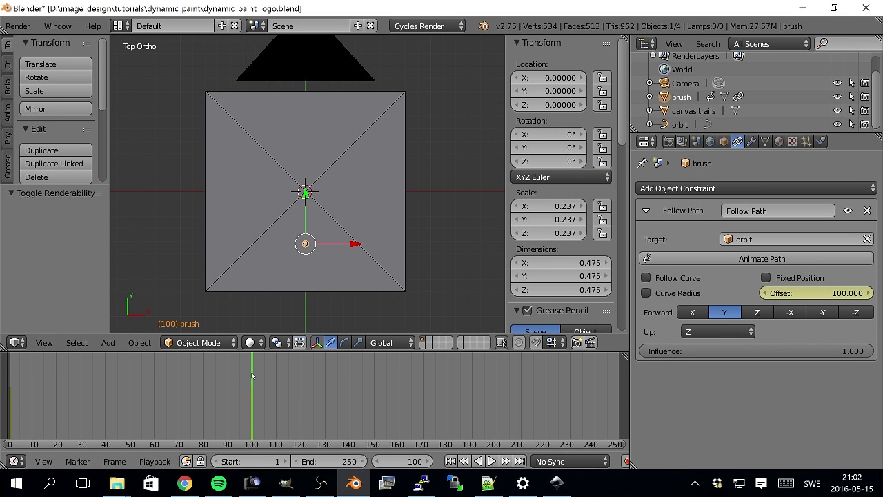
mouse_move(253, 376)
left_mouse_down()
mouse_move(51, 397)
mouse_move(39, 396)
mouse_move(97, 392)
mouse_move(51, 388)
mouse_move(209, 384)
mouse_move(15, 391)
mouse_move(209, 393)
mouse_move(62, 398)
mouse_move(188, 395)
left_mouse_up()
Switch to the Animation layout and enlarge the Graph Editor to show the 0-100 Offset curve.
scroll(188, 395, "down", 3)
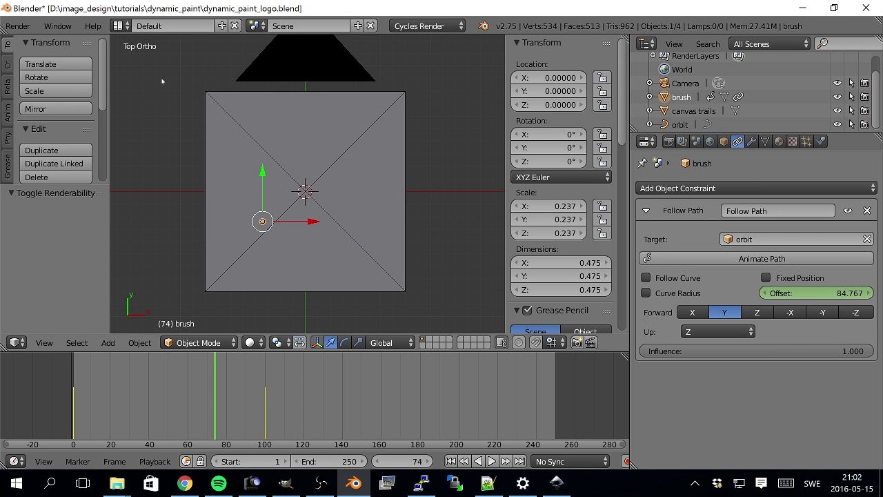
left_click(120, 26)
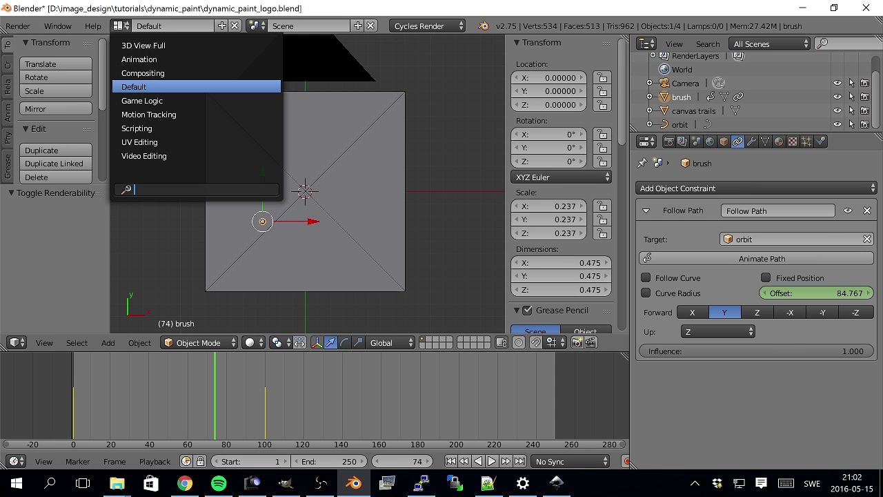
left_click(137, 60)
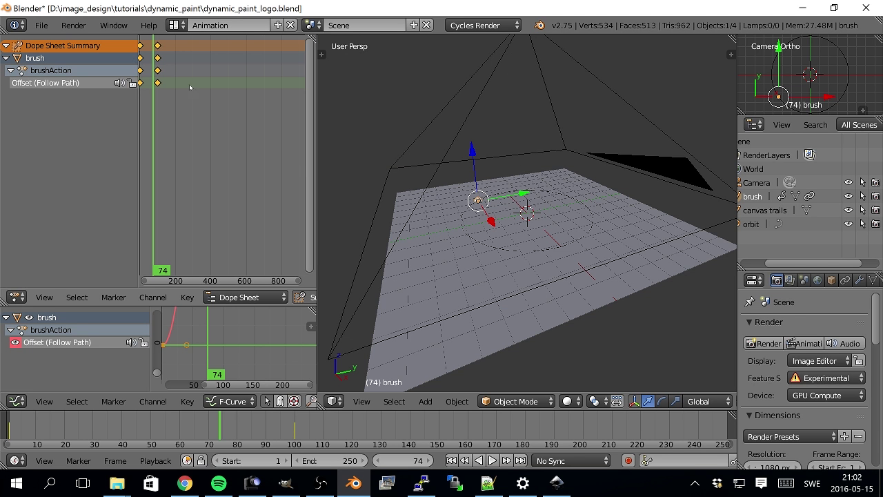
scroll(211, 334, "down", 3)
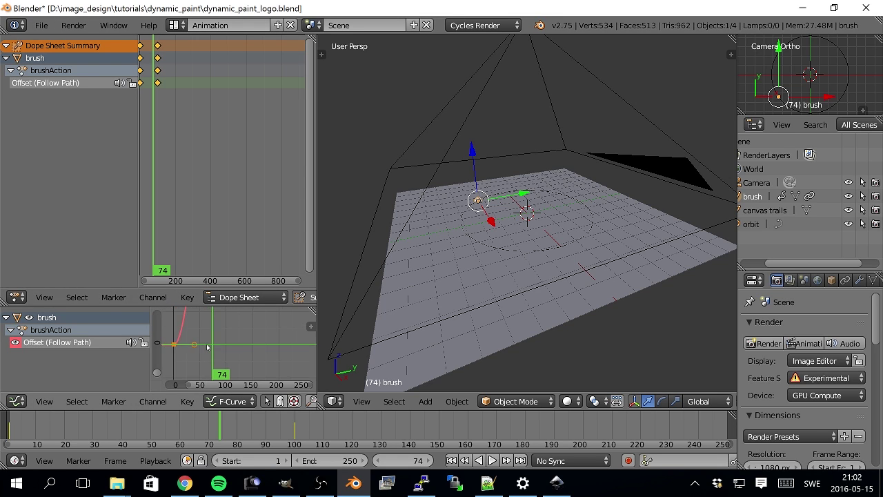
scroll(210, 334, "down", 5)
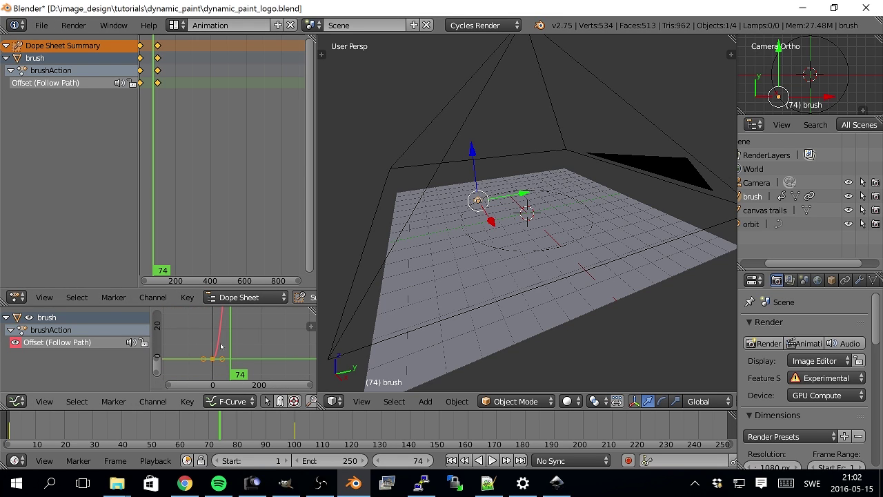
left_click_drag(230, 290, 230, 100)
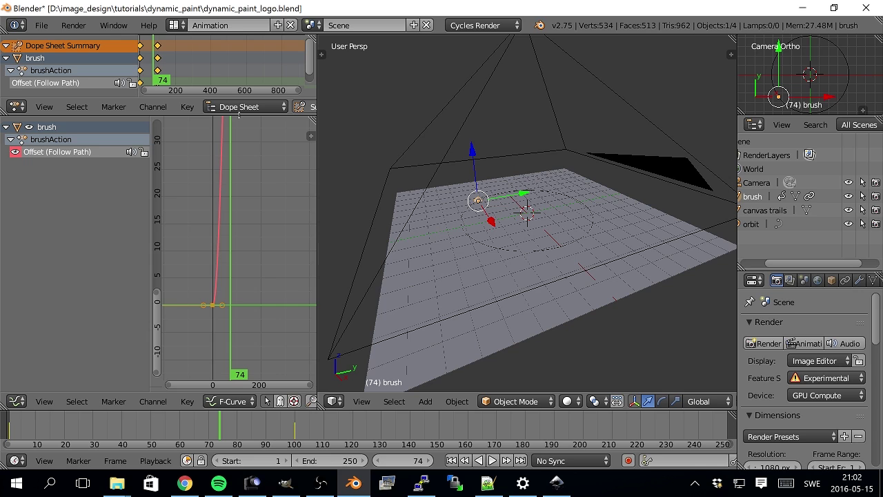
scroll(204, 291, "down", 1)
left_click_drag(158, 281, 163, 121)
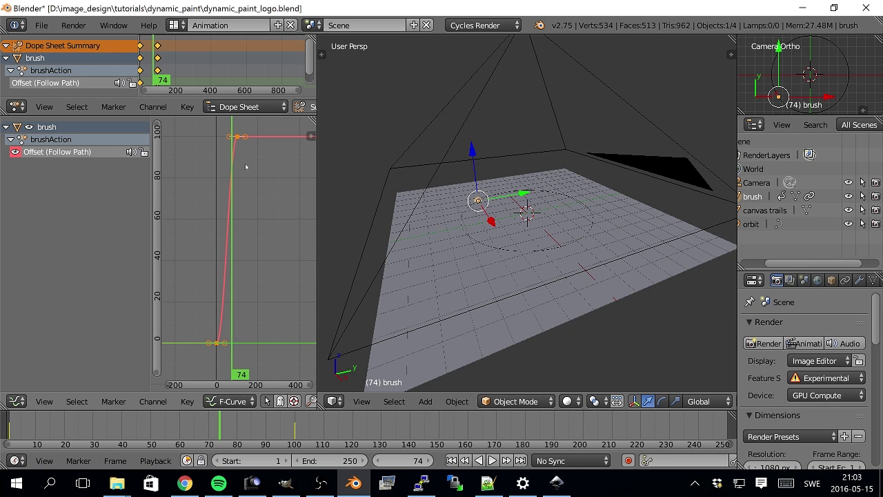
Change the Offset keyframes' interpolation mode to Linear.
left_click(187, 401)
mouse_move(233, 235)
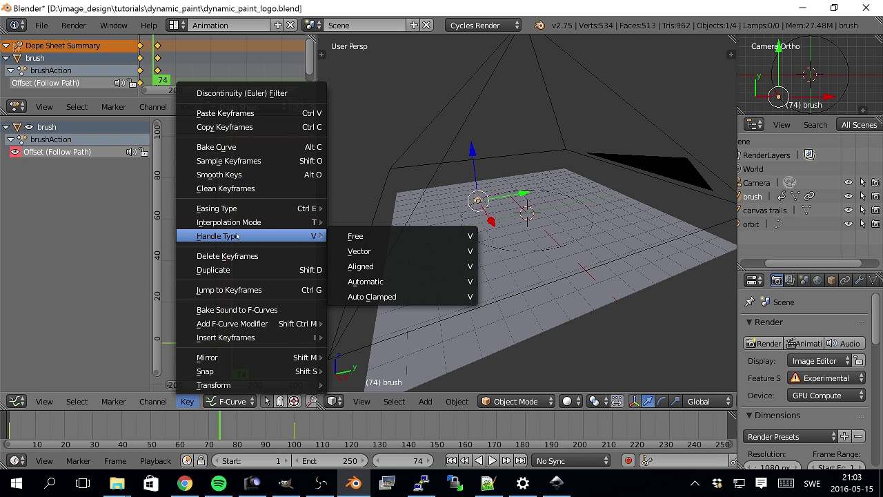
mouse_move(244, 221)
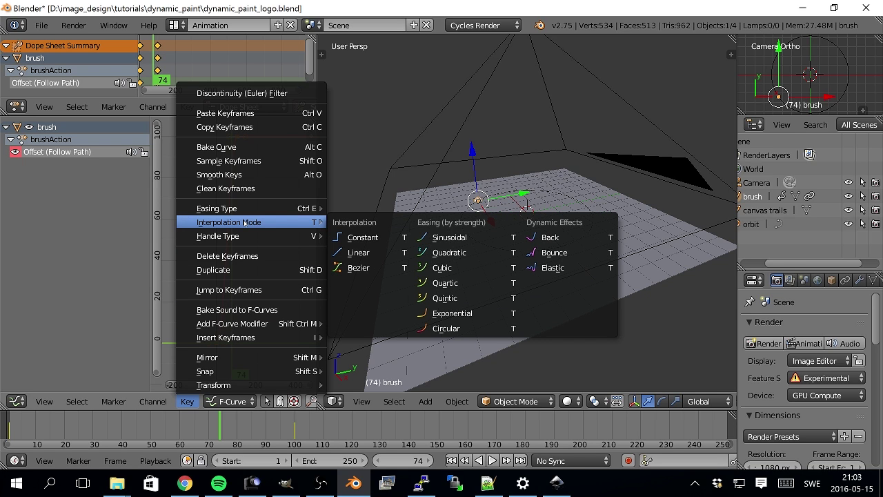
left_click(357, 253)
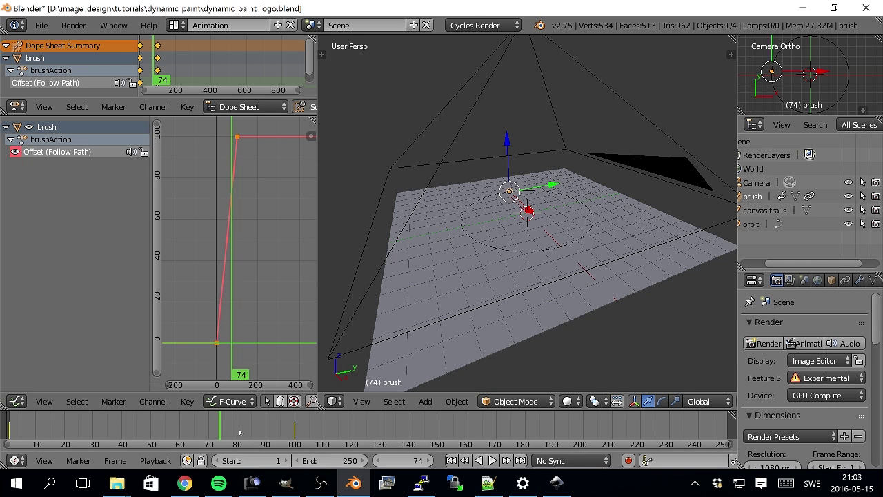
left_click(329, 460)
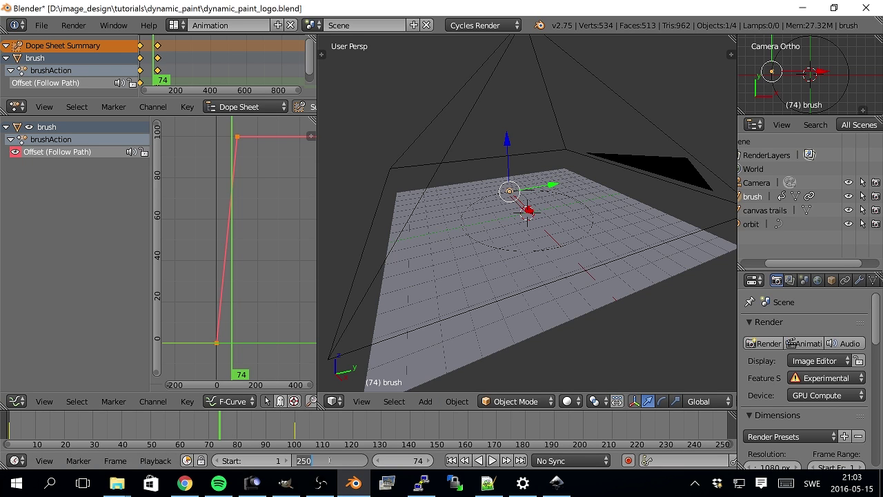
Set the scene's end frame to 100.
type("10")
key("Return")
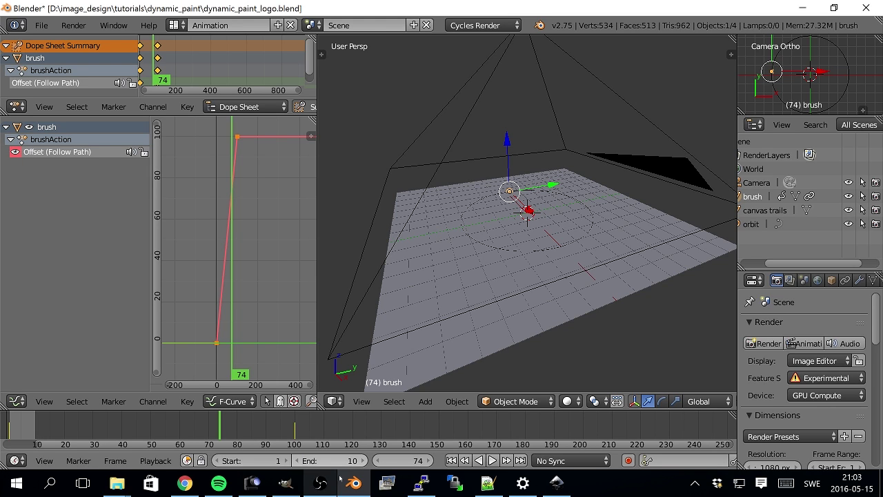
left_click(338, 462)
type("0")
key("Return")
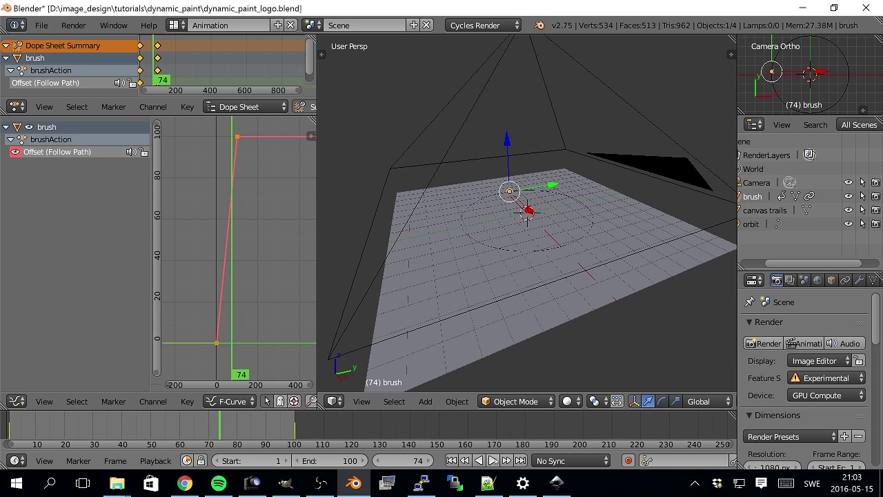
Look through the orthographic camera and play the animation once to check it.
key("KP_0")
scroll(523, 217, "down", 2)
scroll(522, 216, "up", 2)
left_click(493, 460)
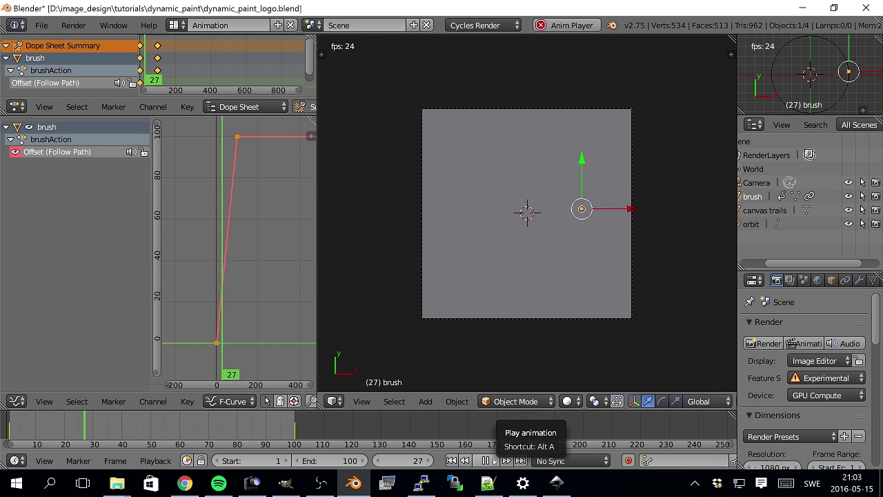
left_click(494, 460)
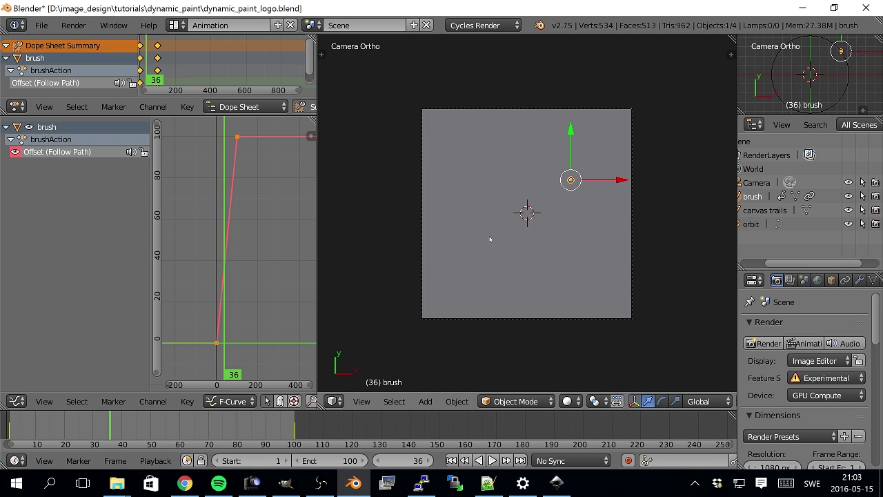
right_click(774, 67)
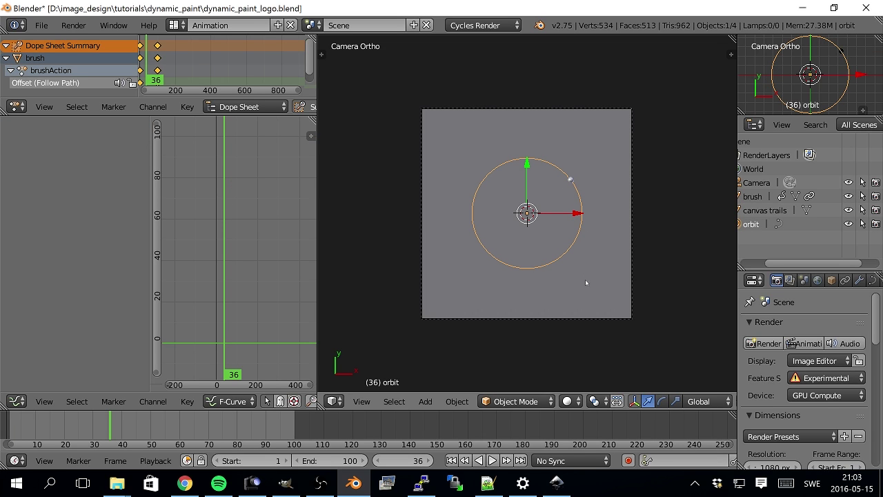
Rotate the orbit circle 180° on X and play the animation to check the brush's direction.
left_click(730, 55)
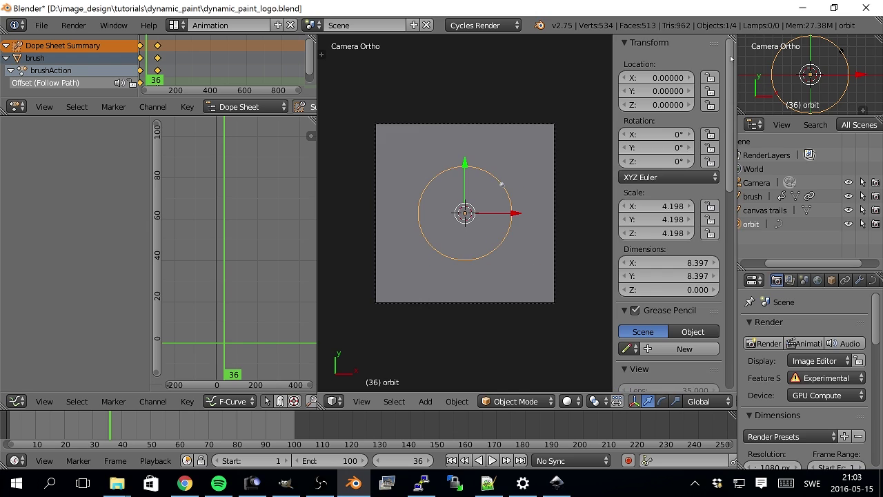
left_click(658, 134)
type("180")
key("Return")
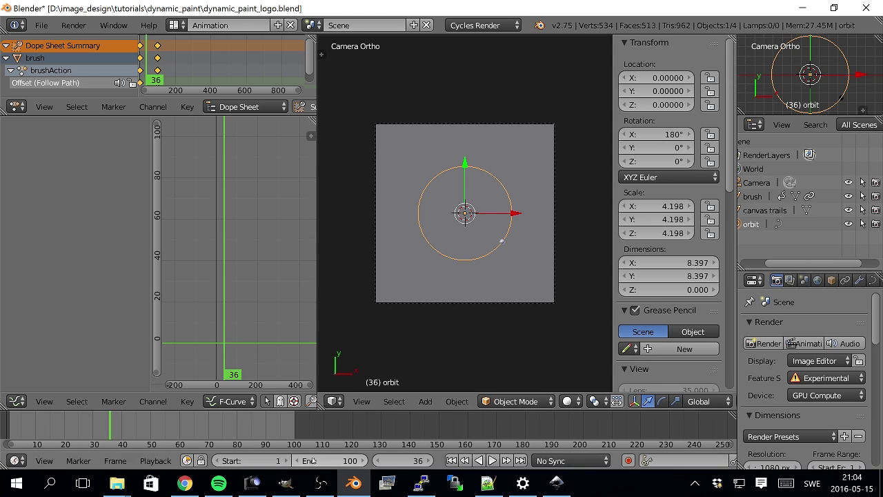
mouse_move(395, 461)
left_mouse_down()
mouse_move(416, 461)
mouse_move(404, 461)
left_mouse_up()
key("alt+a")
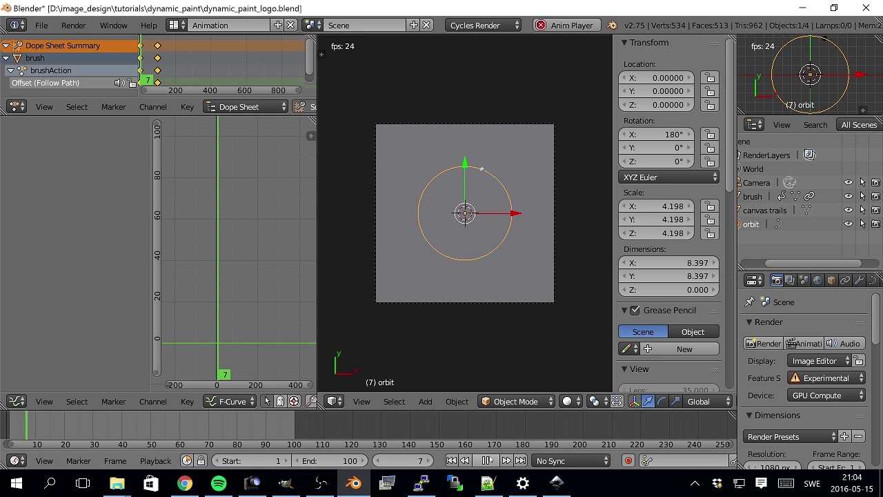
left_click(487, 461)
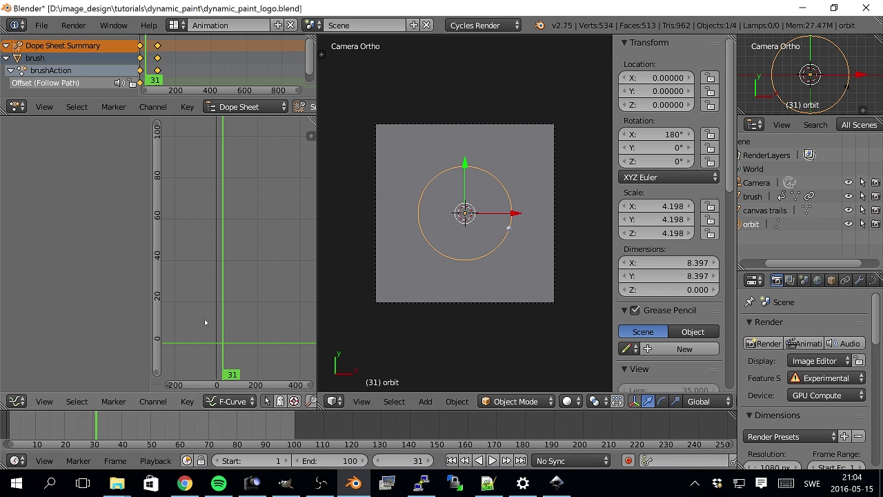
Make the brush active, widen the outliner and properties, and hide the transform panel.
middle_click_drag(502, 268, 546, 238)
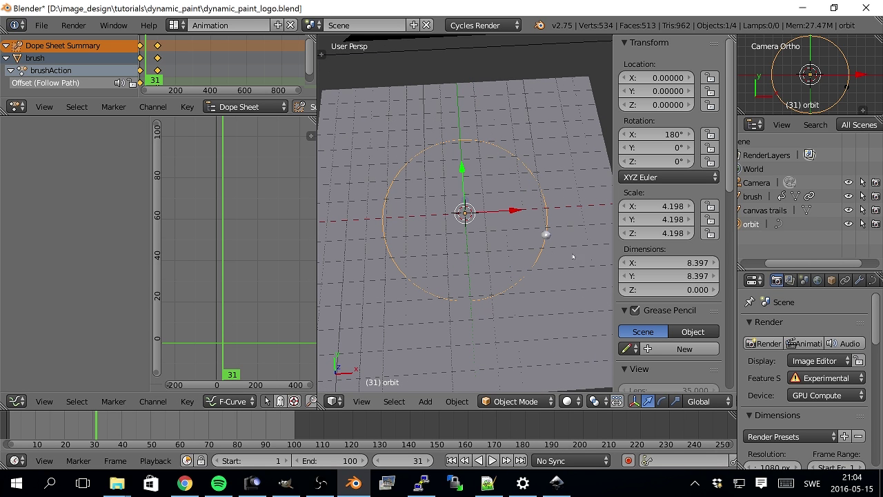
left_click_drag(791, 265, 769, 260)
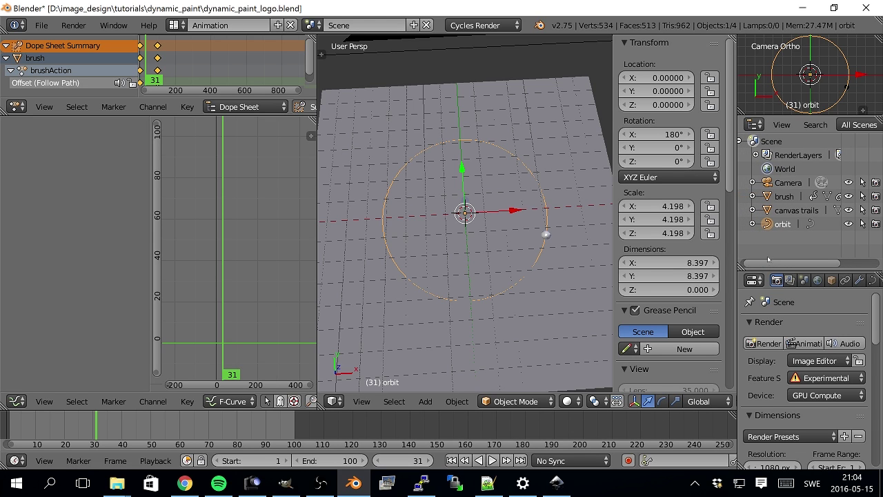
left_click(783, 197)
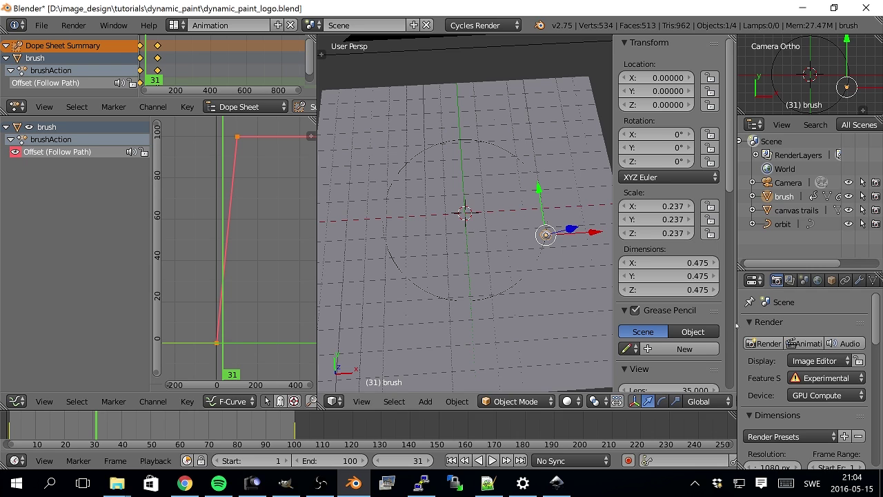
left_click_drag(735, 322, 669, 322)
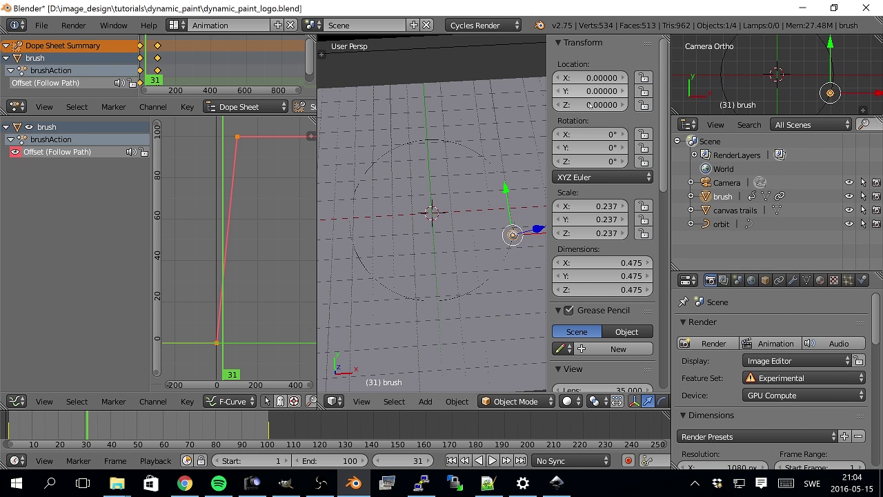
left_click_drag(545, 120, 621, 172)
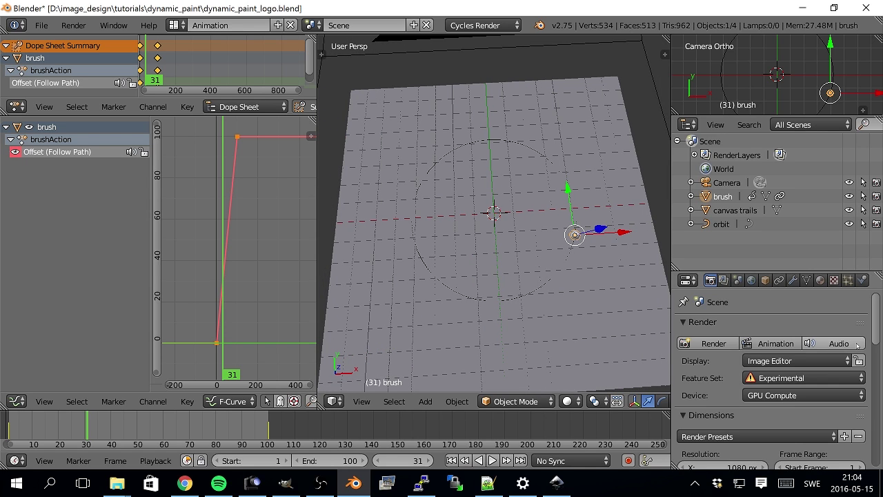
left_click(862, 281)
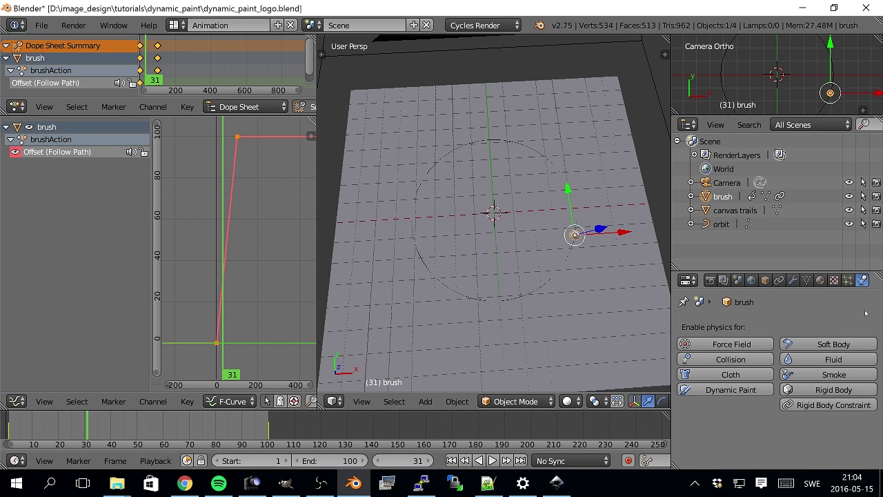
Enable Dynamic Paint on the brush as a Brush type using a Mesh Volume source.
left_click(743, 391)
scroll(743, 408, "down", 1)
left_click(817, 442)
left_click(772, 457)
scroll(800, 386, "down", 5)
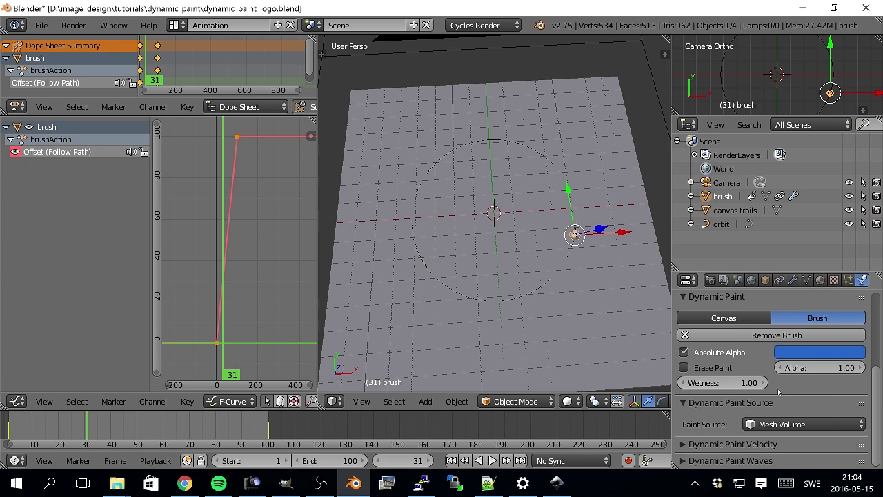
left_click(688, 403)
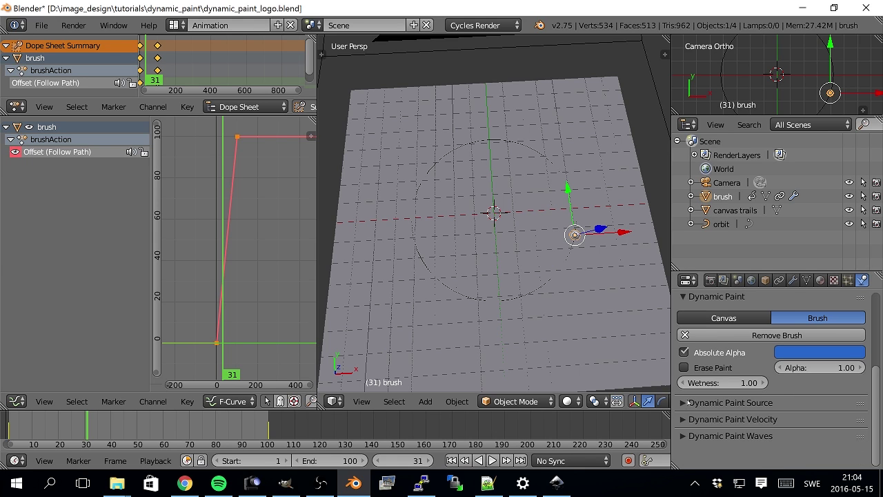
left_click(687, 403)
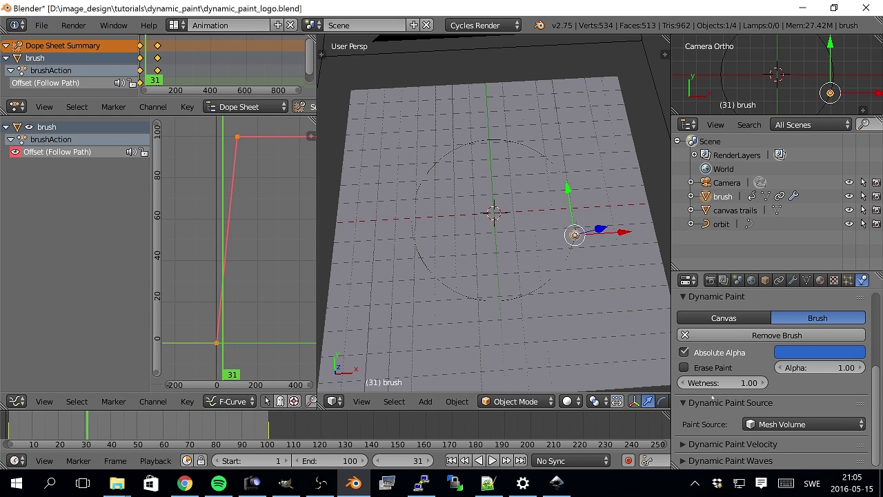
right_click(587, 295)
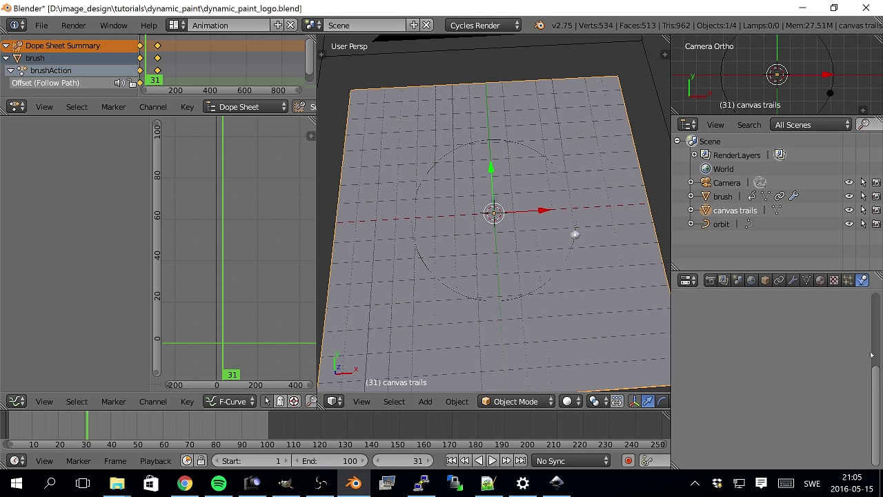
Make the canvas trails plane a Dynamic Paint canvas.
left_click(734, 390)
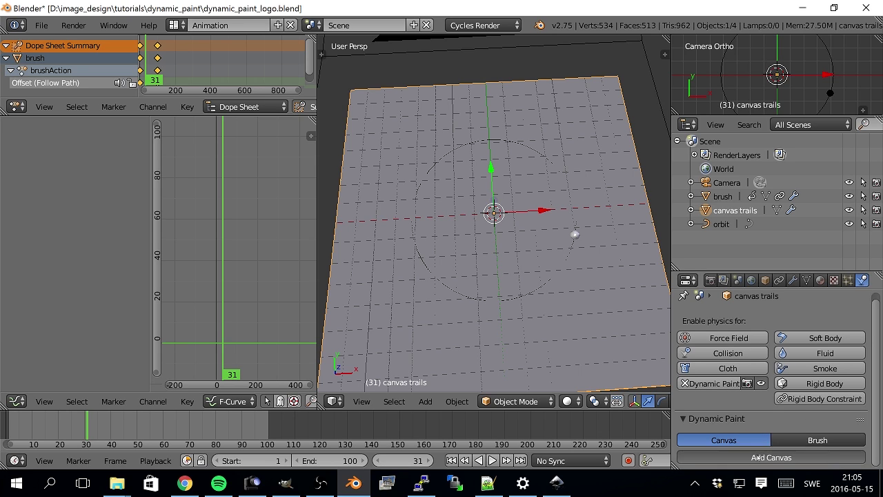
left_click(772, 458)
scroll(797, 386, "down", 3)
scroll(797, 386, "up", 3)
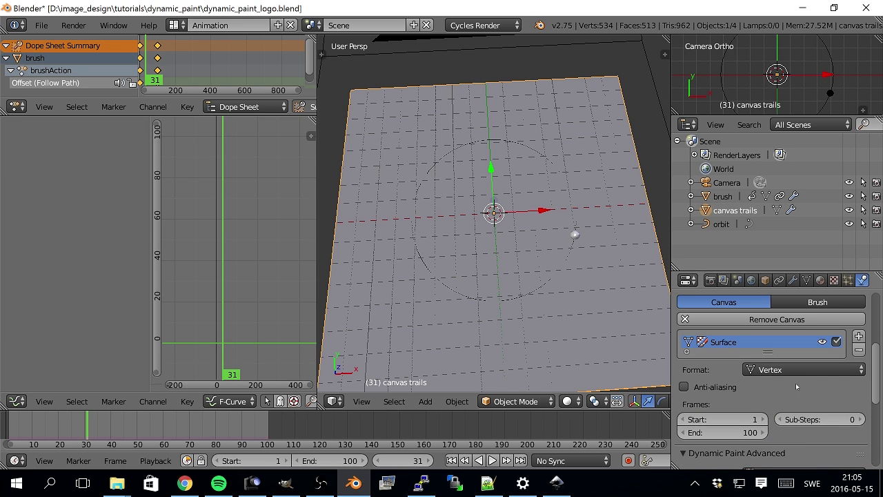
Set the canvas output format to Image Sequence with a resolution of 2048.
left_click(786, 370)
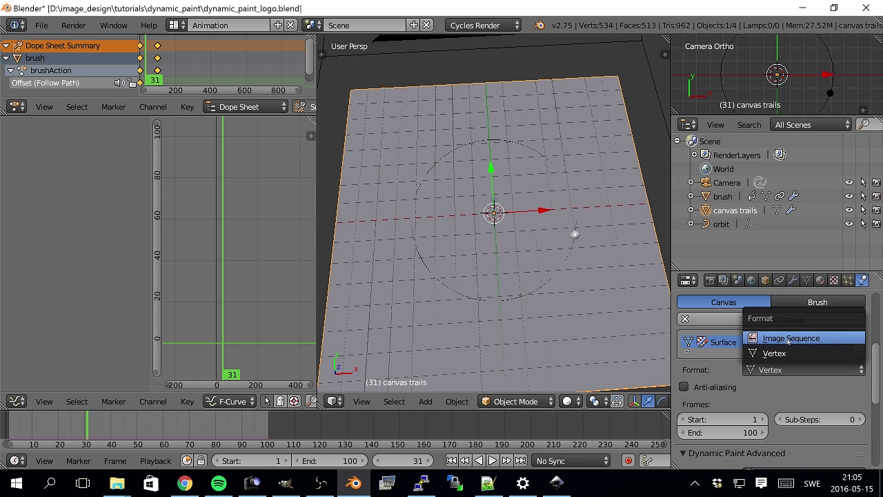
left_click(784, 338)
scroll(779, 384, "down", 2)
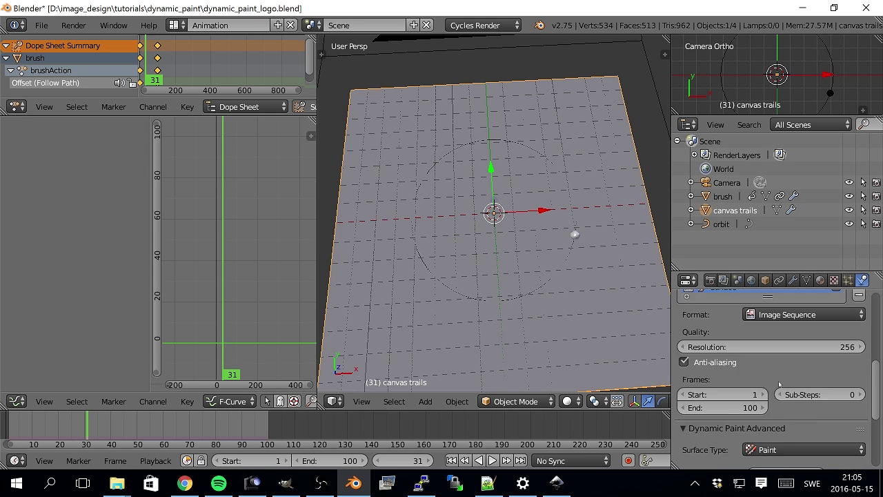
left_click(779, 349)
type("2048")
key("Return")
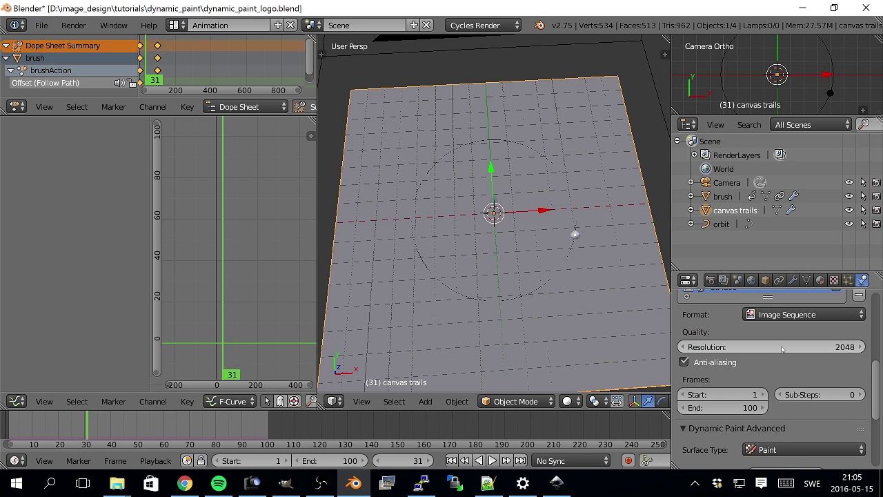
scroll(781, 347, "down", 2)
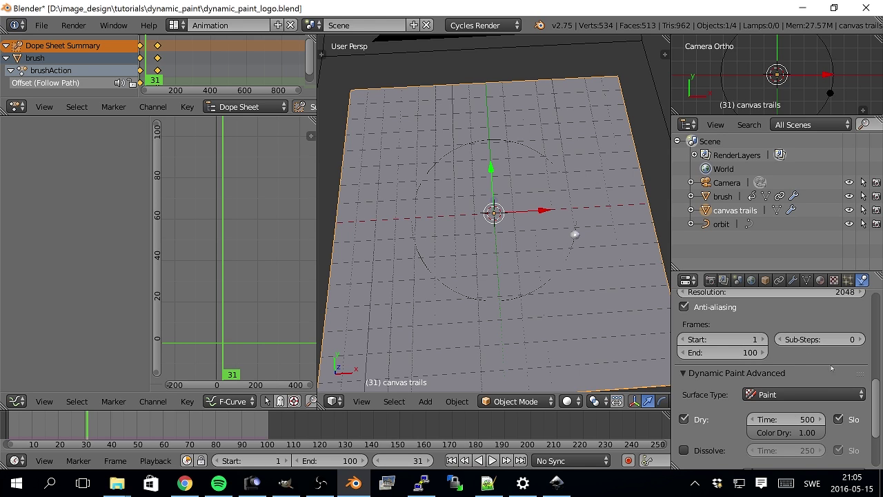
scroll(729, 411, "down", 1)
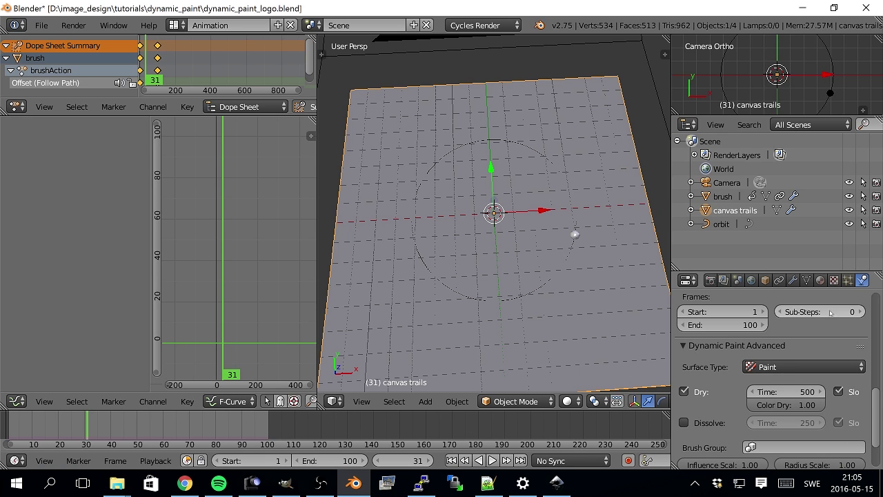
scroll(720, 380, "down", 2)
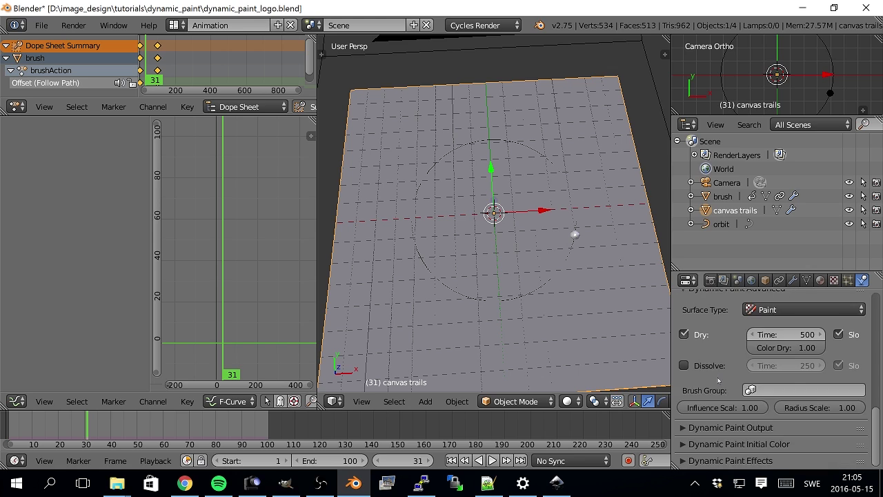
scroll(717, 380, "up", 4)
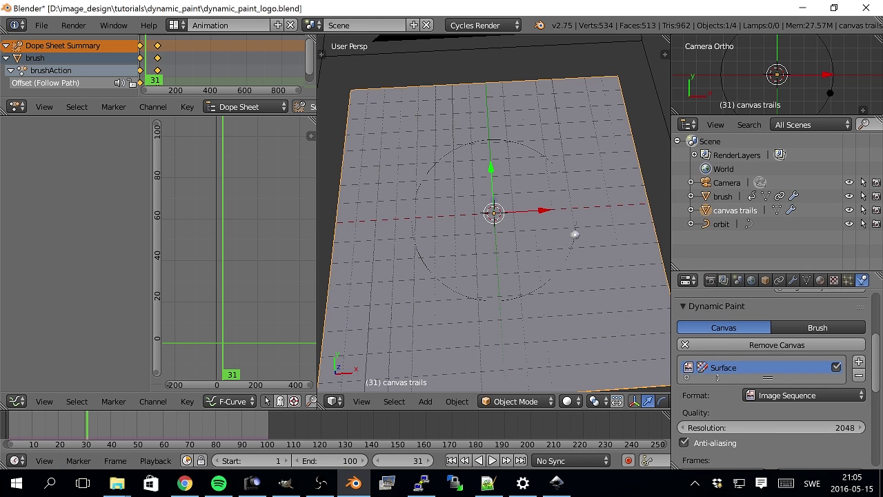
scroll(718, 379, "down", 3)
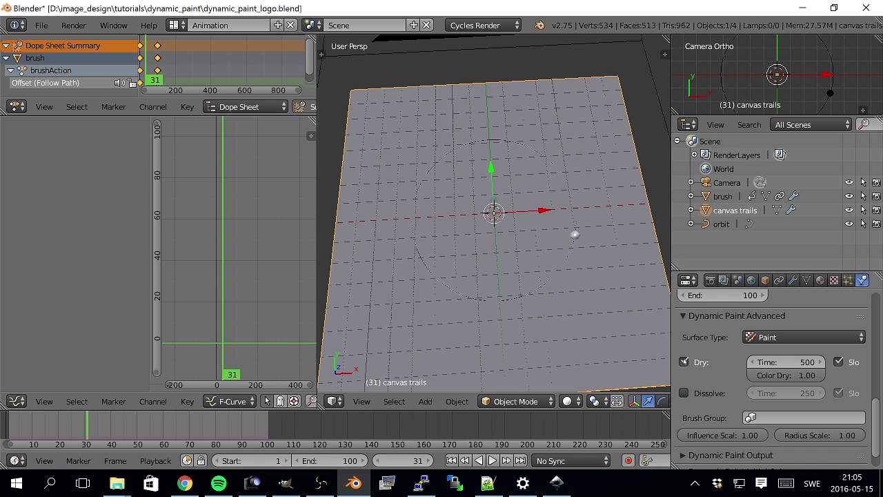
Turn off Dry, enable Dissolve with a time of 25, and disable Slow dissolve.
left_click(685, 361)
left_click(684, 393)
left_click(785, 393)
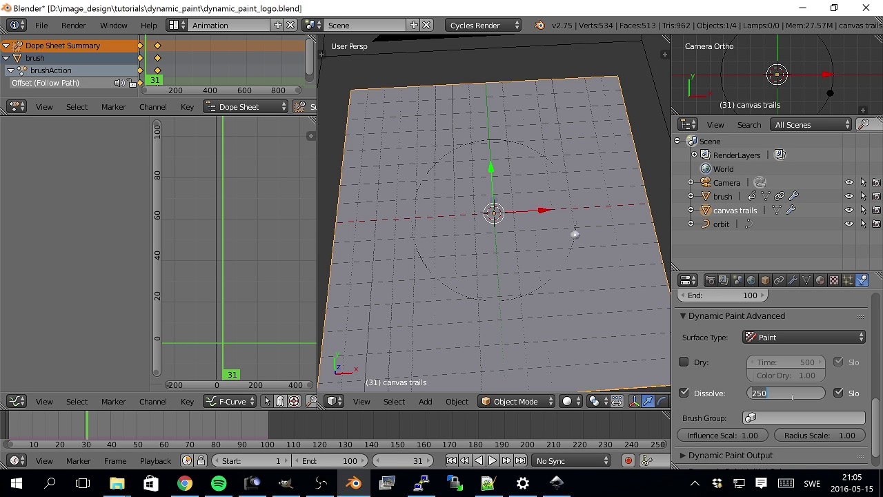
key("BackSpace")
key("Return")
left_click(838, 393)
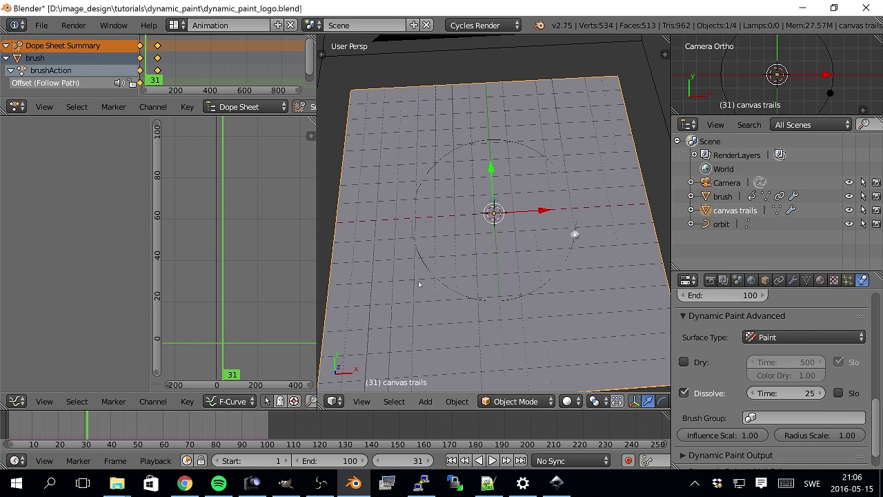
middle_click_drag(570, 298, 581, 245)
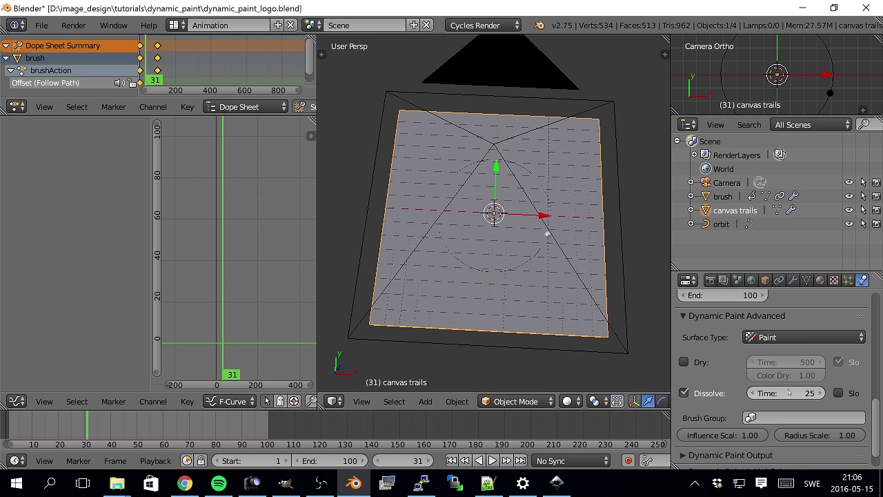
scroll(824, 400, "down", 1)
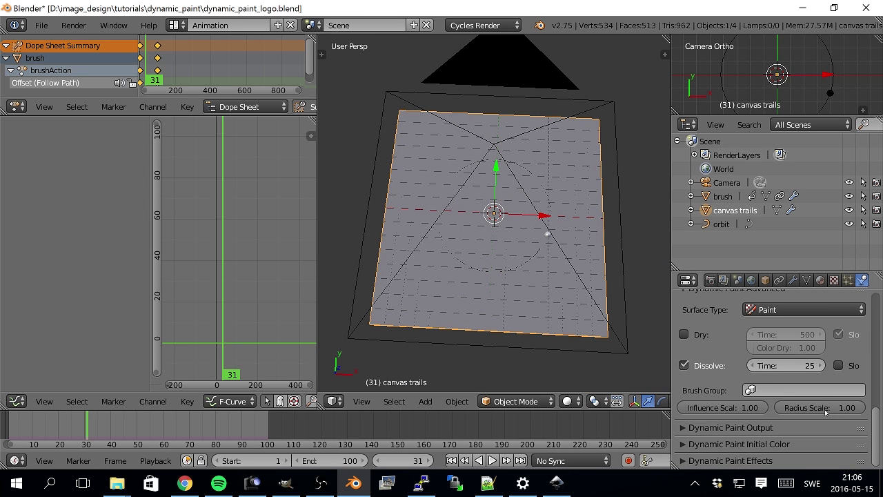
Point the canvas paint output to a new canvas_trail_seq folder inside dynamic_paint.
left_click(676, 428)
scroll(703, 414, "down", 1)
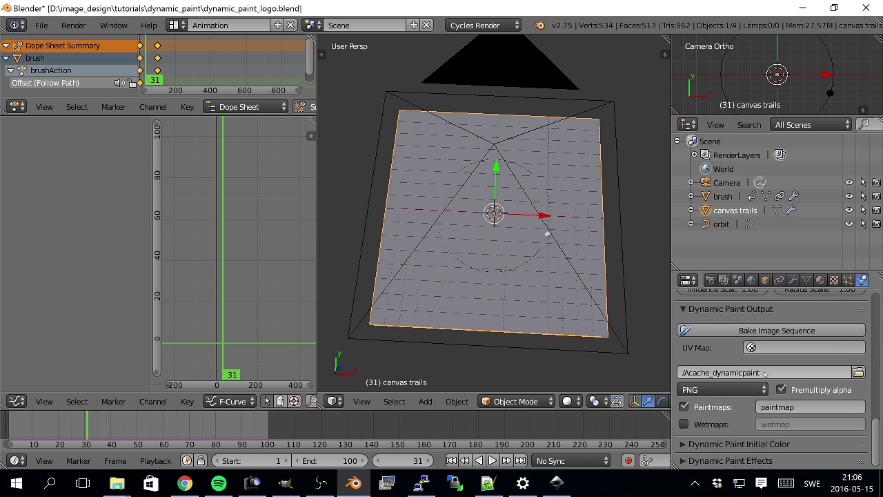
left_click(858, 372)
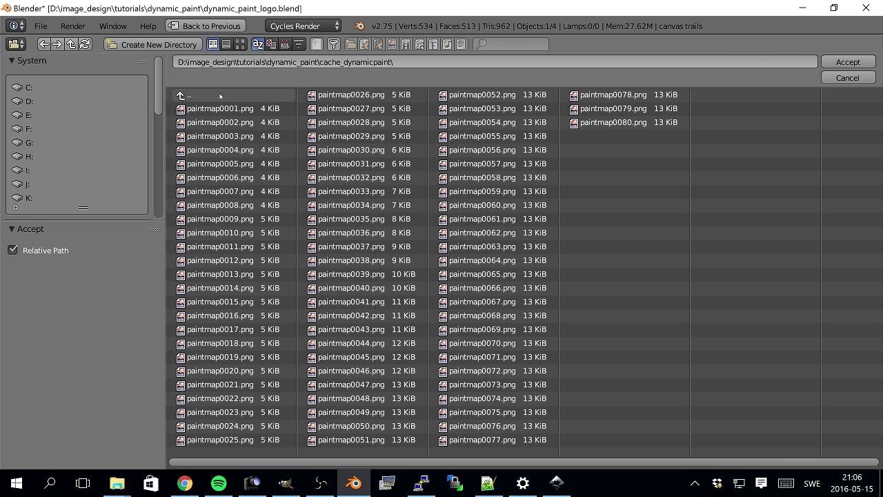
left_click(180, 95)
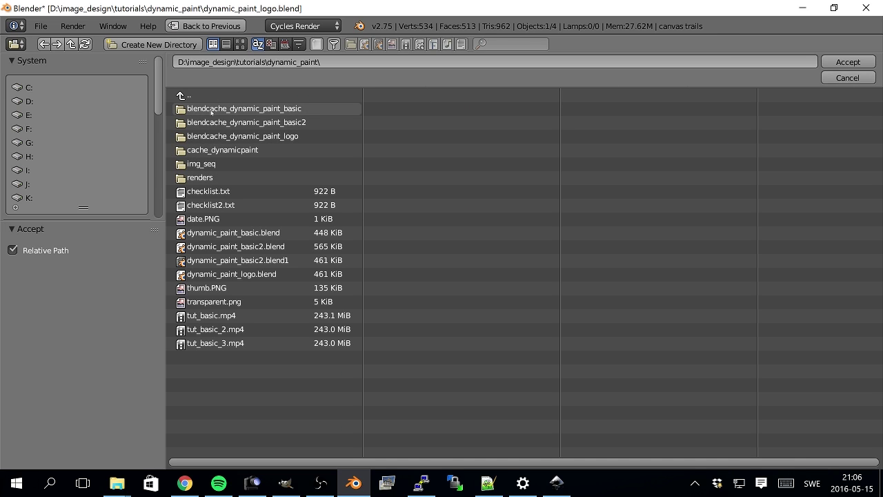
left_click(138, 43)
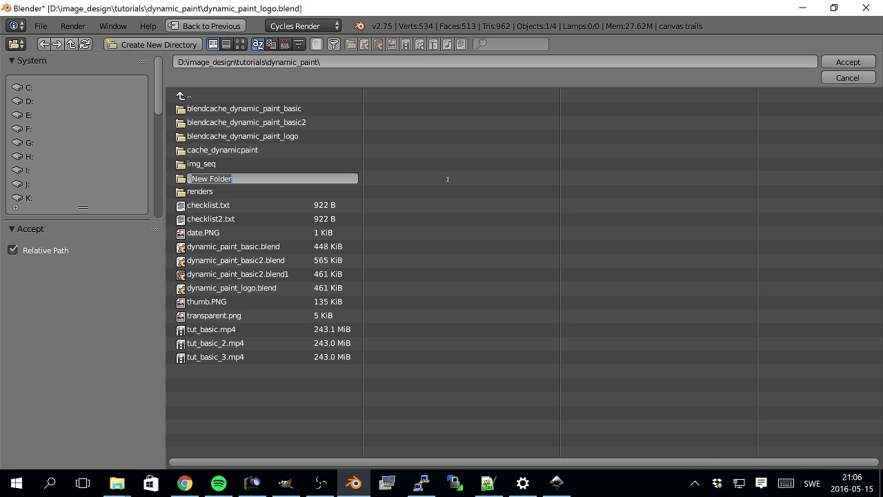
type("canvas_ trail_seq")
key("Return")
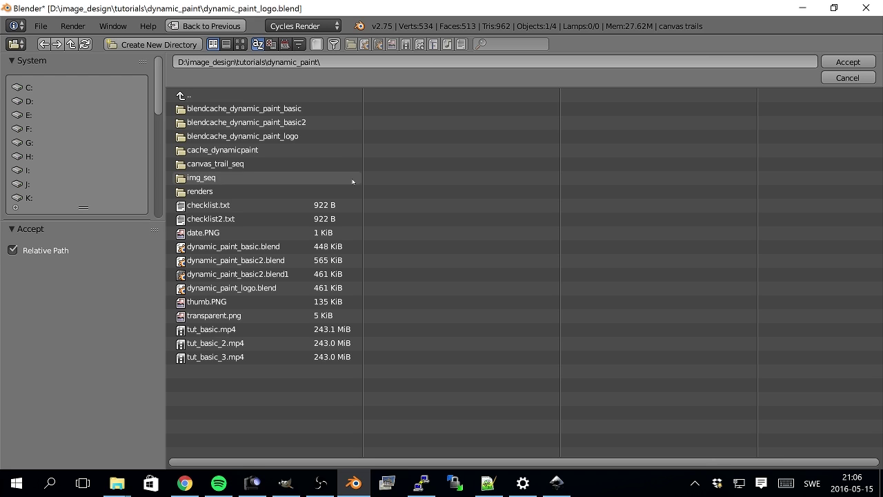
left_click(220, 165)
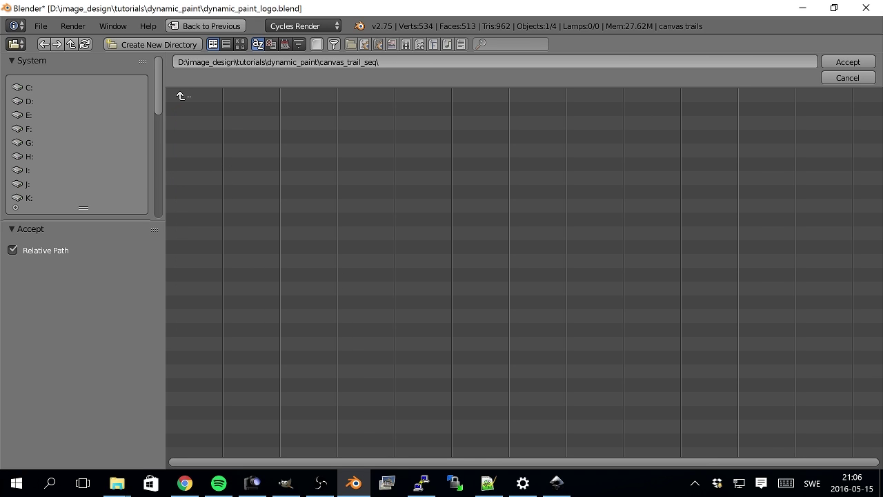
left_click(848, 62)
Pick a UV map for the canvas and snap the view to top.
scroll(723, 378, "down", 5)
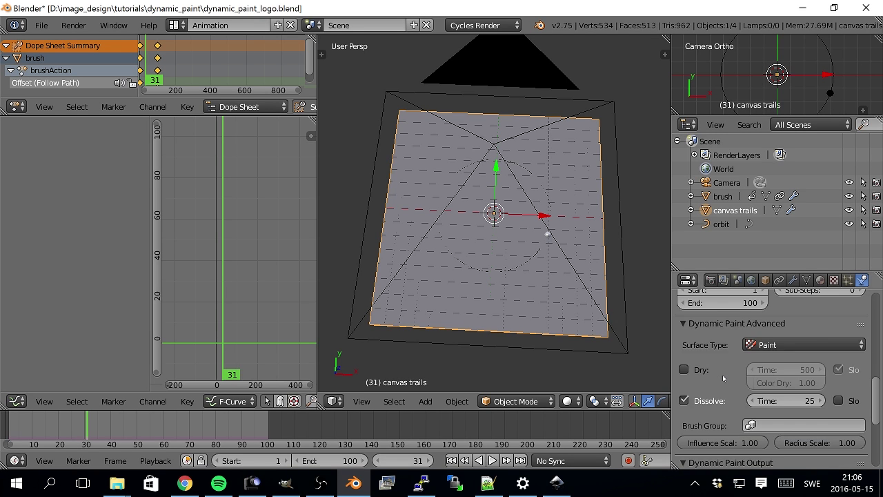
scroll(725, 391, "down", 4)
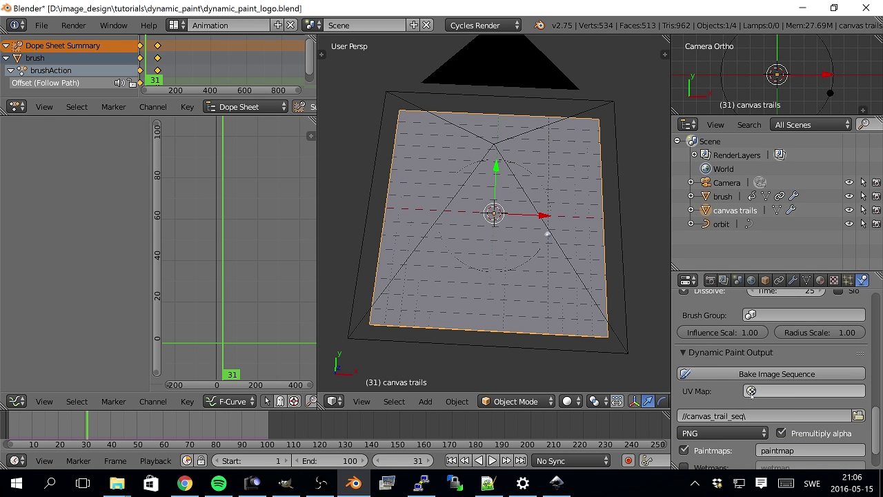
left_click(794, 390)
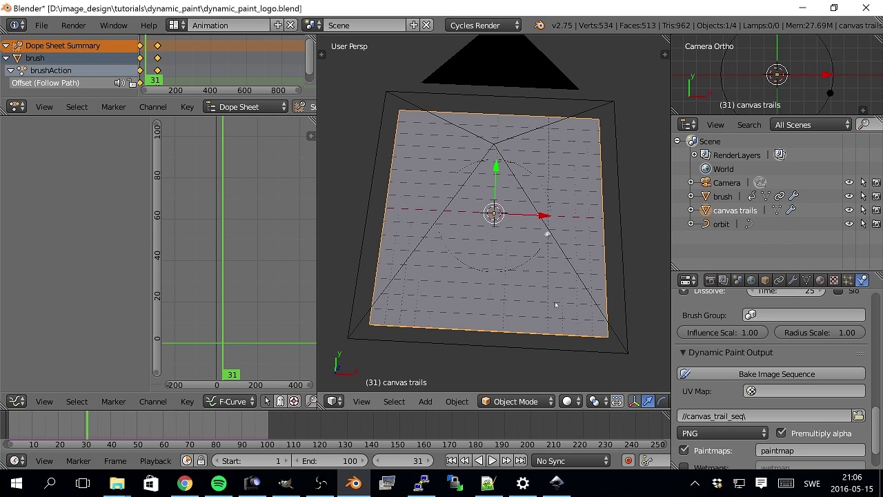
key("KP_7")
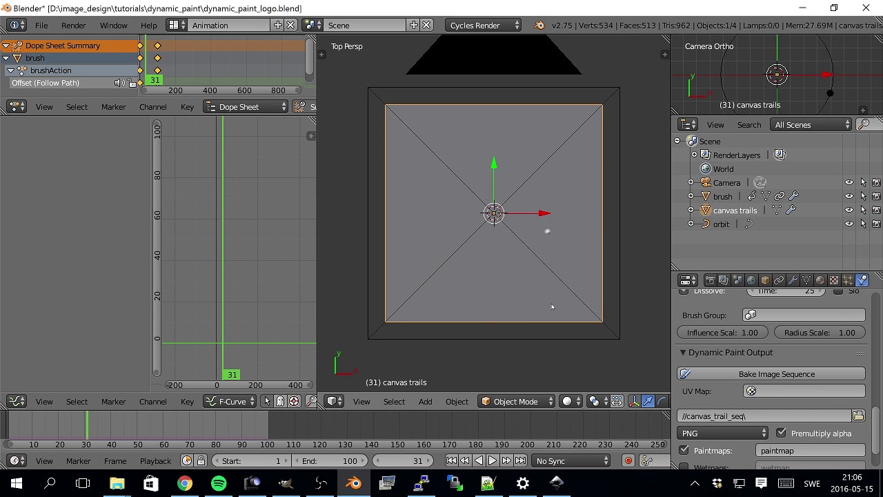
In Edit Mode on the Default layout, project the plane's UVs from the top view.
key("Tab")
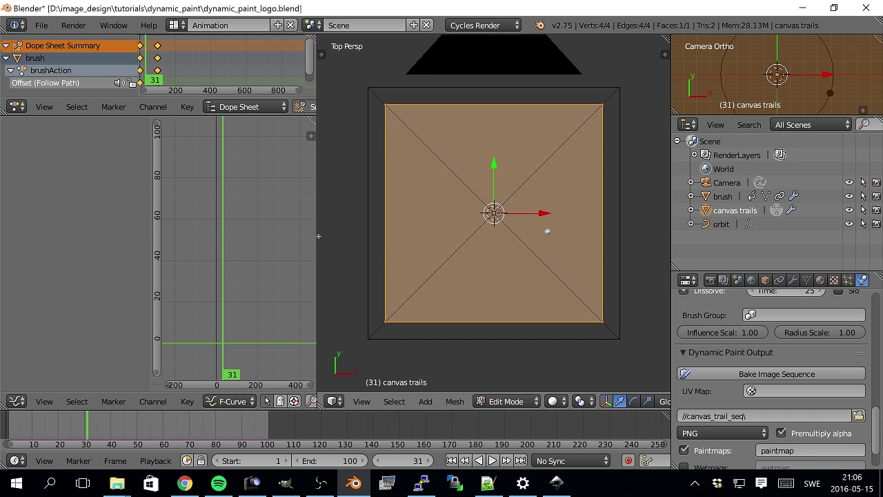
left_click(174, 24)
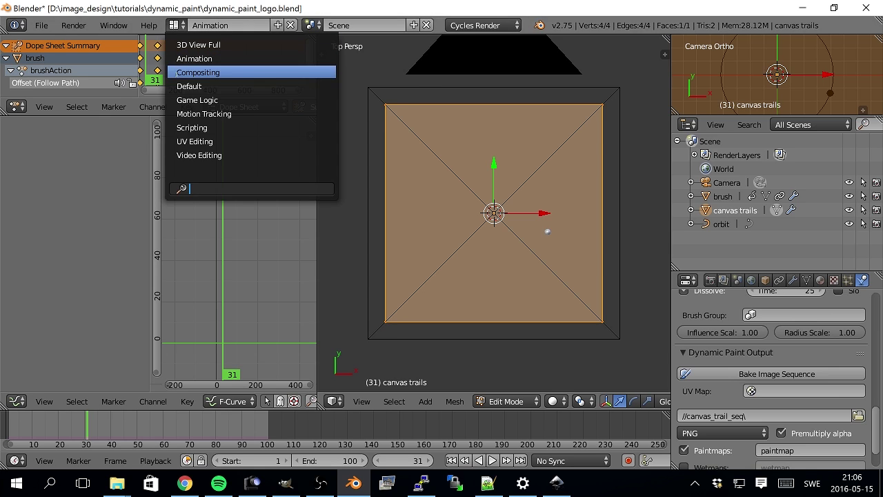
left_click(179, 84)
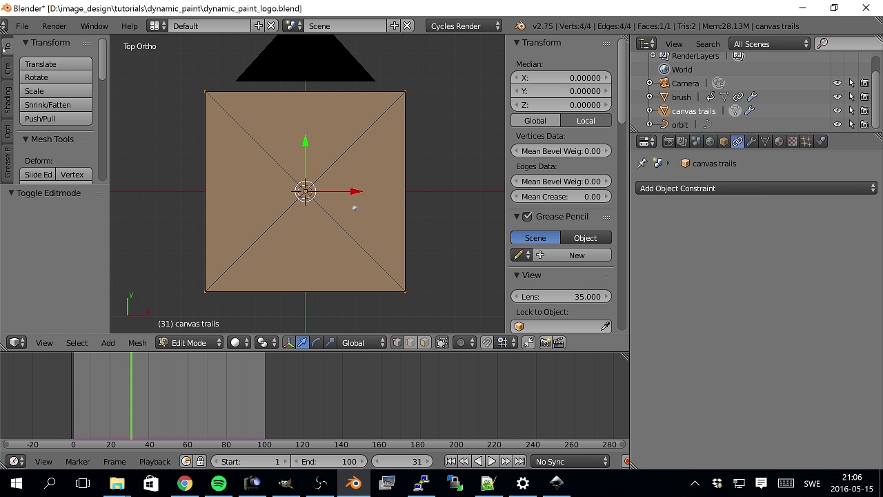
left_click(8, 109)
scroll(28, 103, "down", 3)
scroll(28, 103, "down", 2)
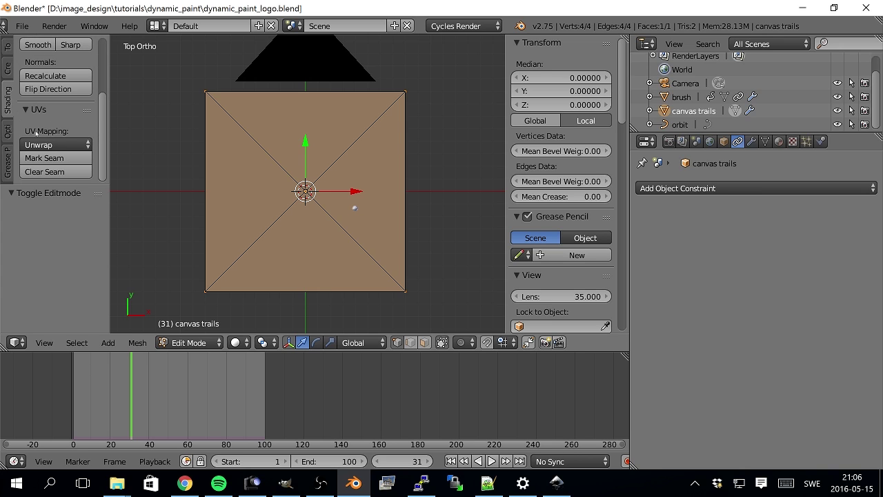
left_click(42, 143)
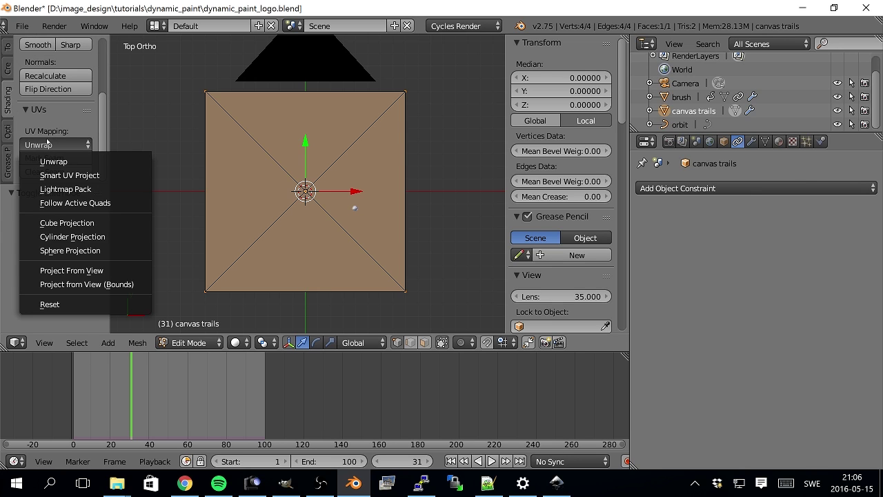
left_click(85, 274)
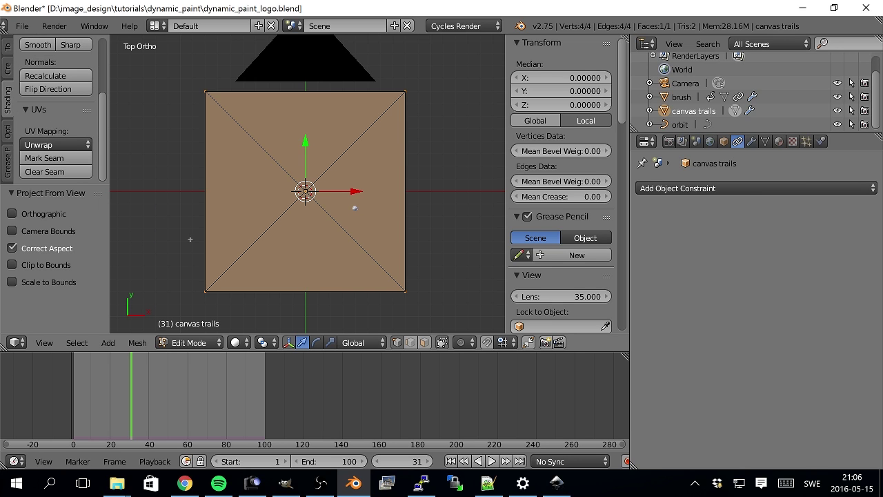
In the UV/Image Editor, scale and move the UV face to cover the image.
left_click(15, 343)
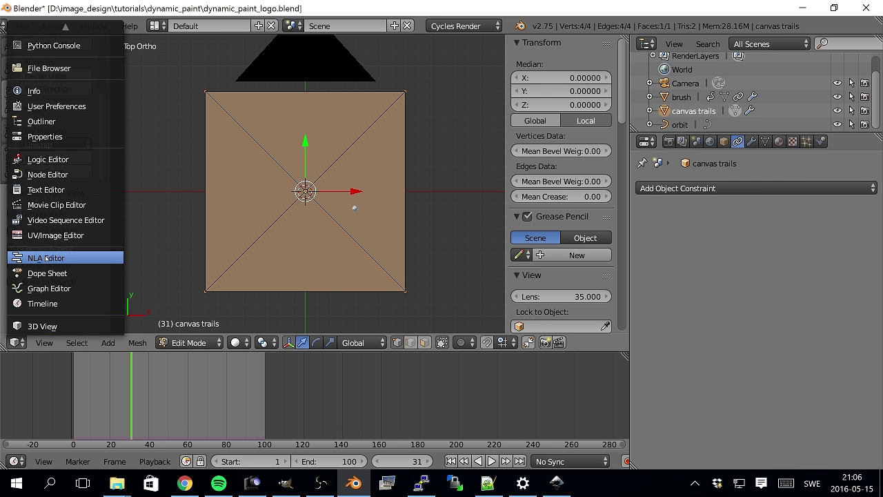
left_click(55, 236)
scroll(341, 197, "up", 1)
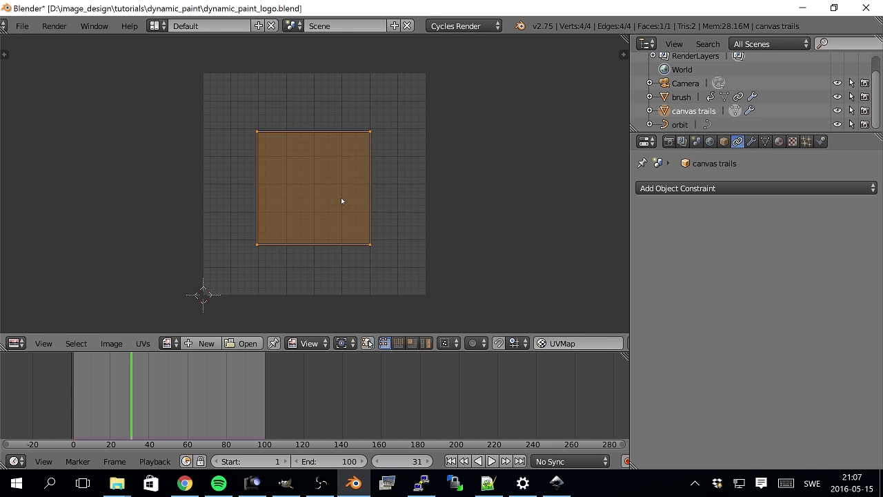
key("s")
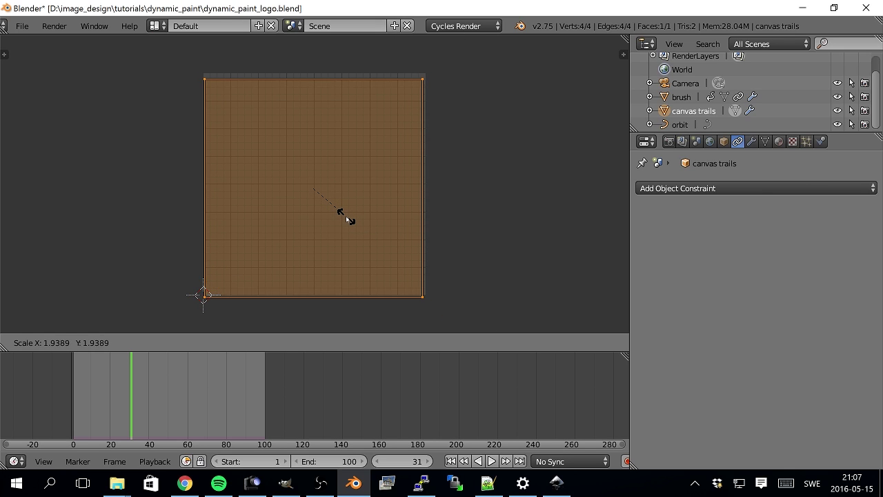
left_click(347, 219)
key("g")
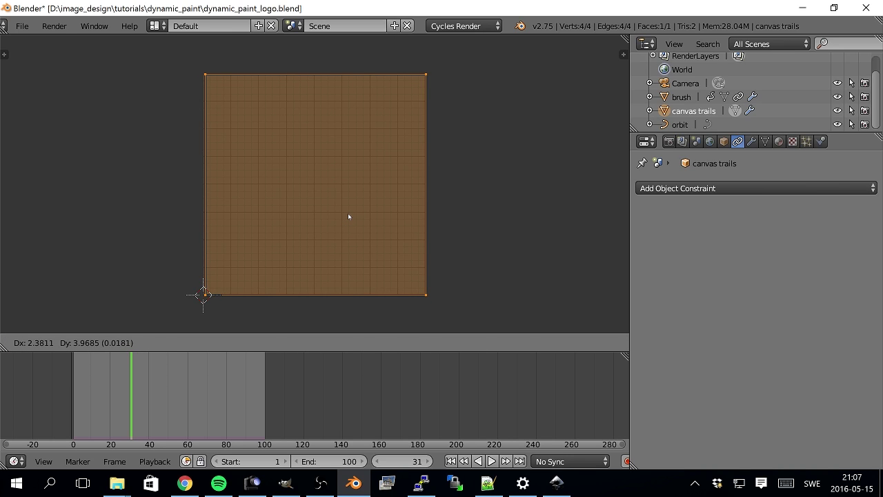
left_click(349, 216)
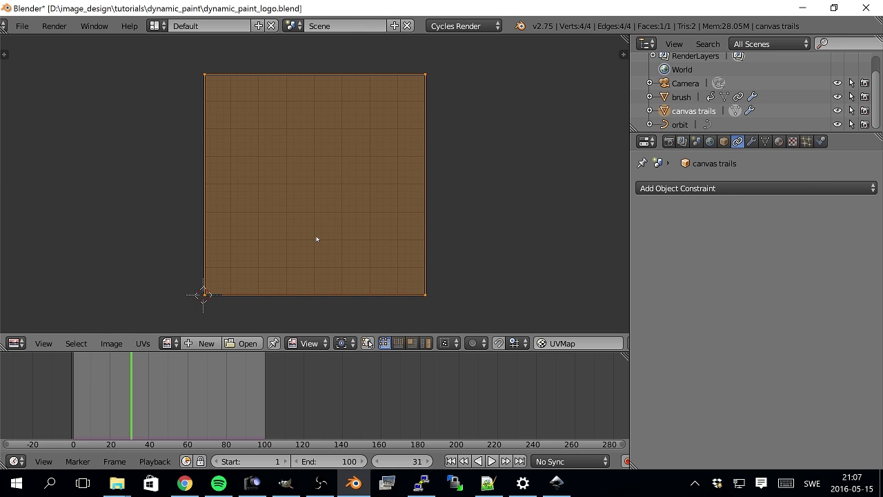
Restore the 3D viewport and put the plane back in Object Mode.
key("Tab")
key("Tab")
left_click(15, 342)
left_click(48, 326)
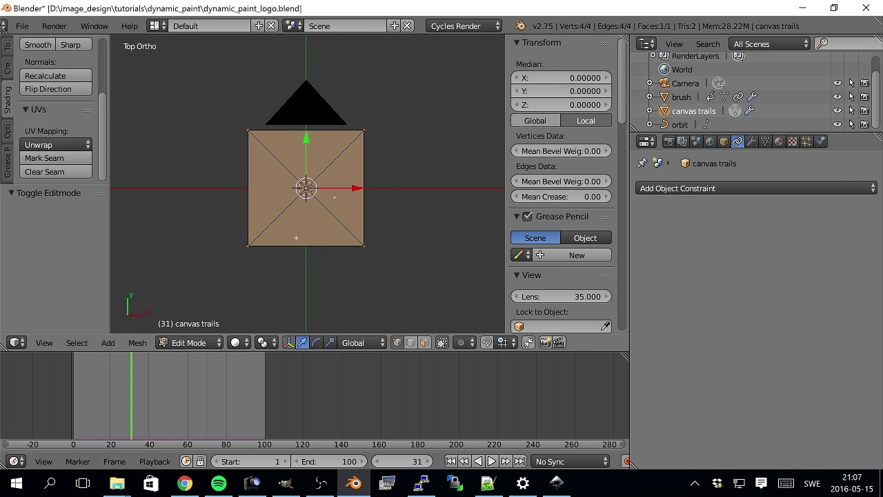
key("Tab")
scroll(304, 249, "up", 2)
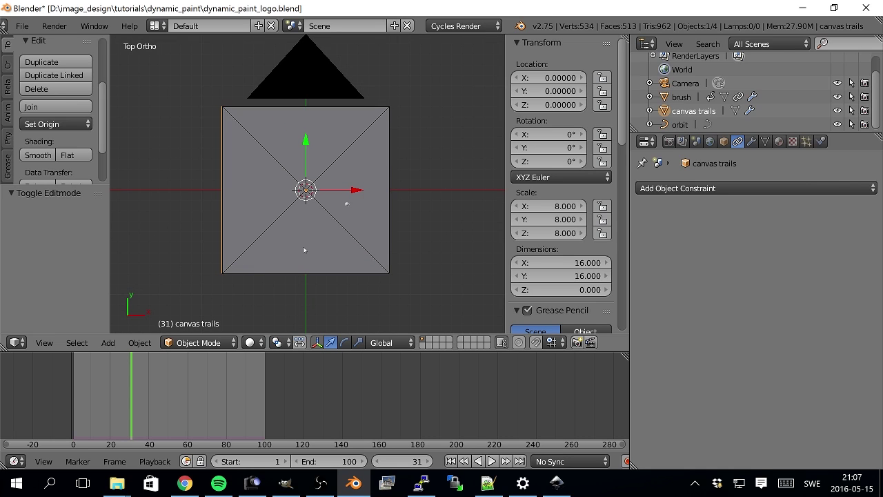
In the canvas's Dynamic Paint output settings, set the UV map to UVMap.
scroll(304, 250, "down", 1)
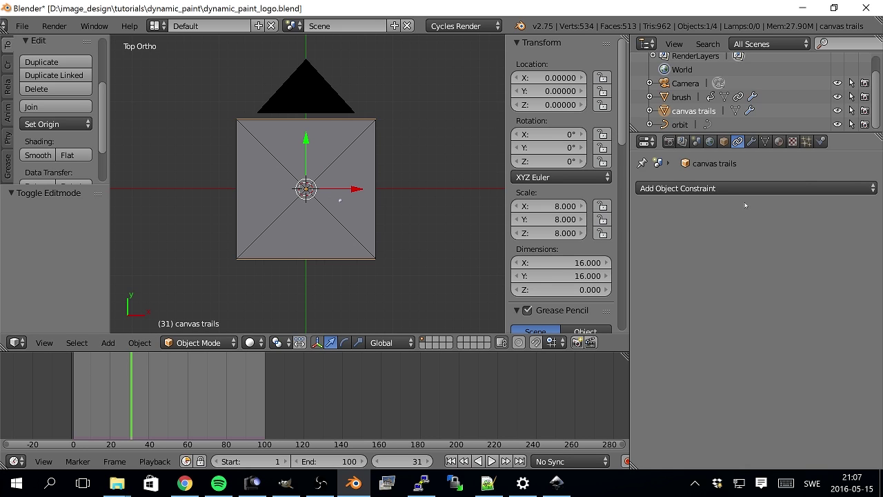
left_click(821, 142)
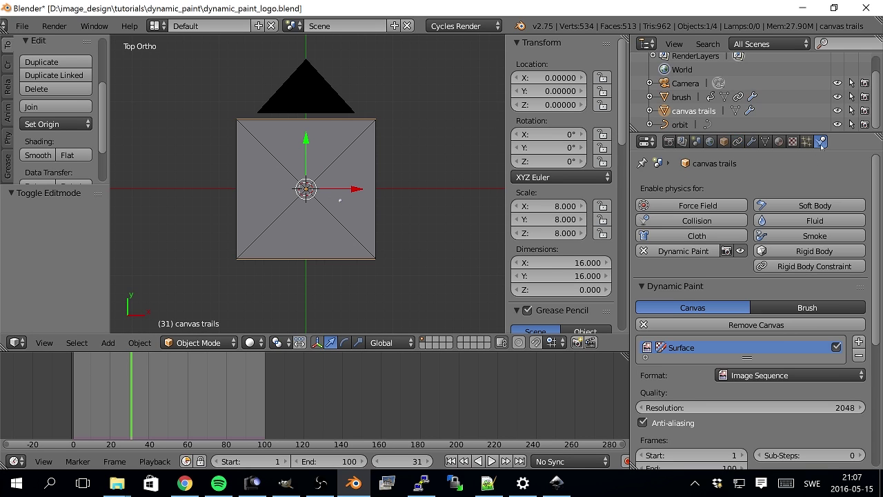
scroll(814, 364, "down", 7)
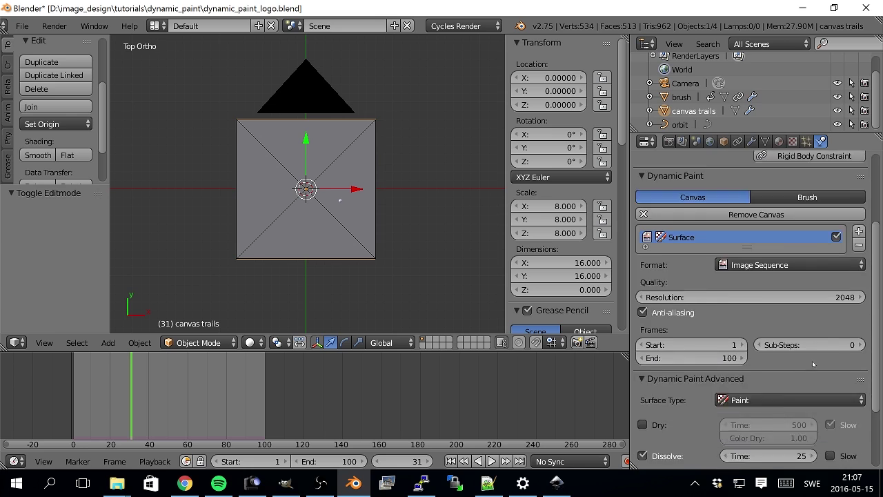
left_click(729, 398)
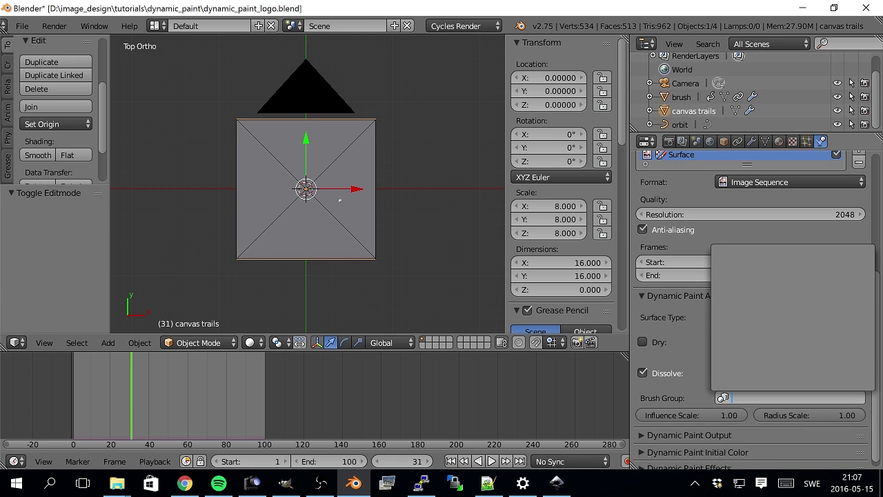
scroll(698, 392, "down", 1)
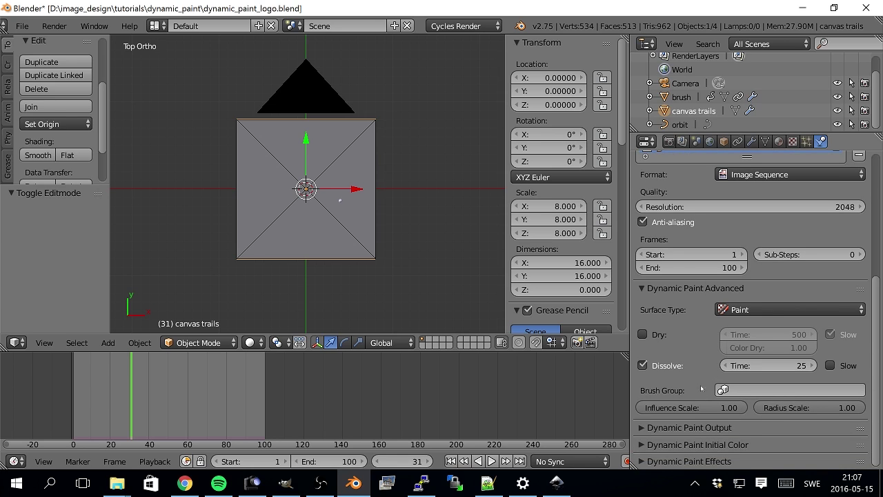
left_click(642, 428)
scroll(690, 414, "down", 4)
left_click(759, 348)
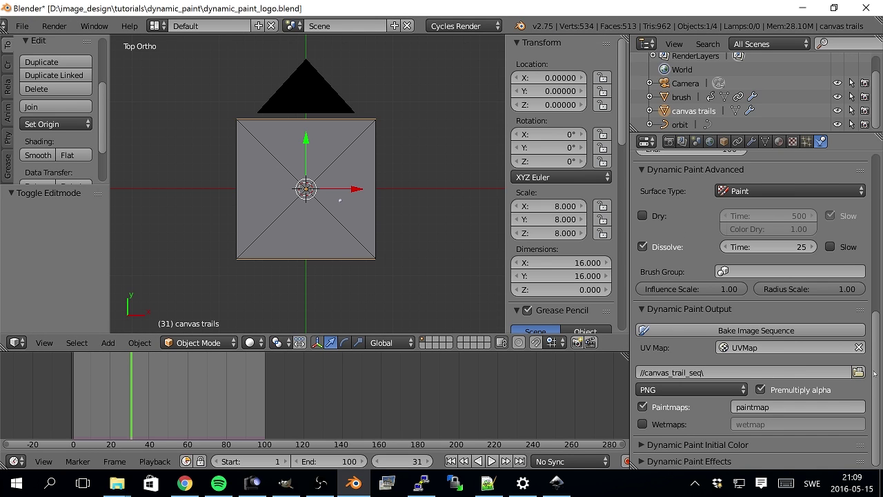
Lower the canvas resolution from 2048 to 1024 and jump to end frame 100.
scroll(875, 373, "up", 6)
left_click(818, 261)
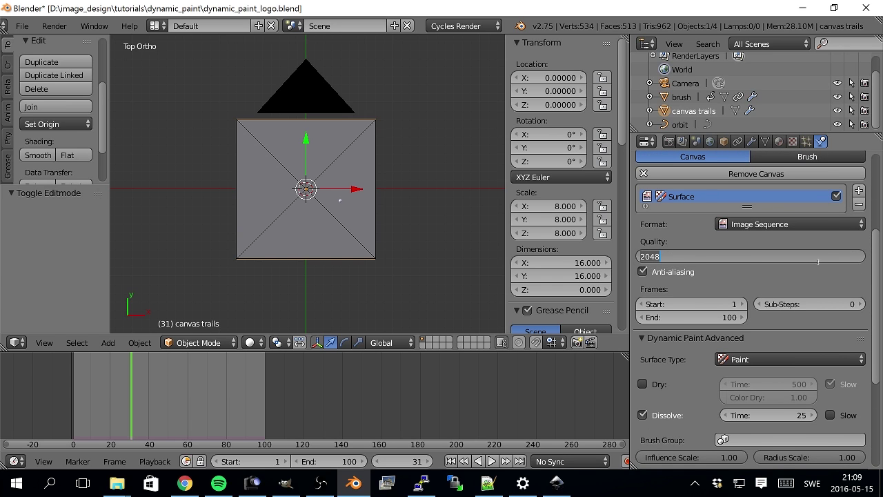
type("1024")
key("Return")
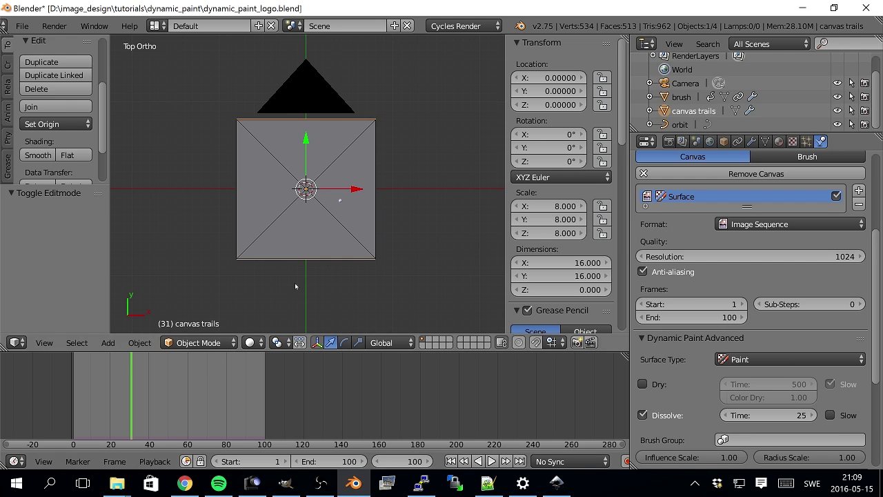
key("shift+Right")
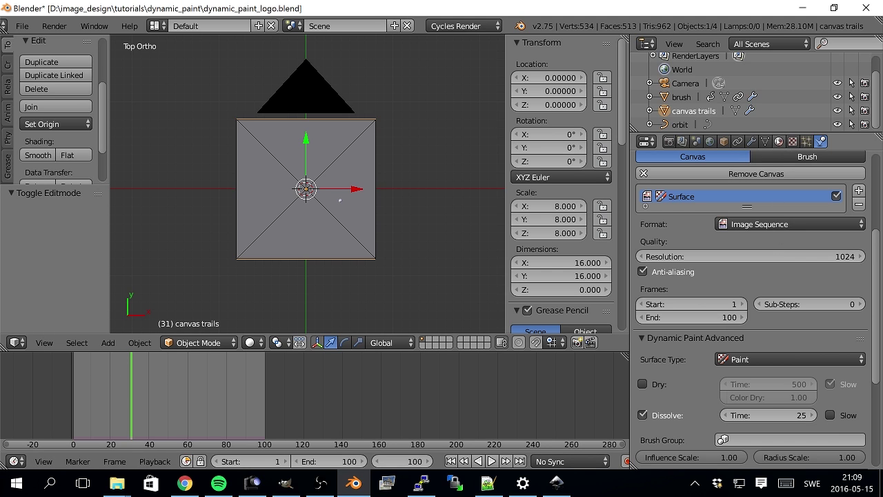
left_click(779, 141)
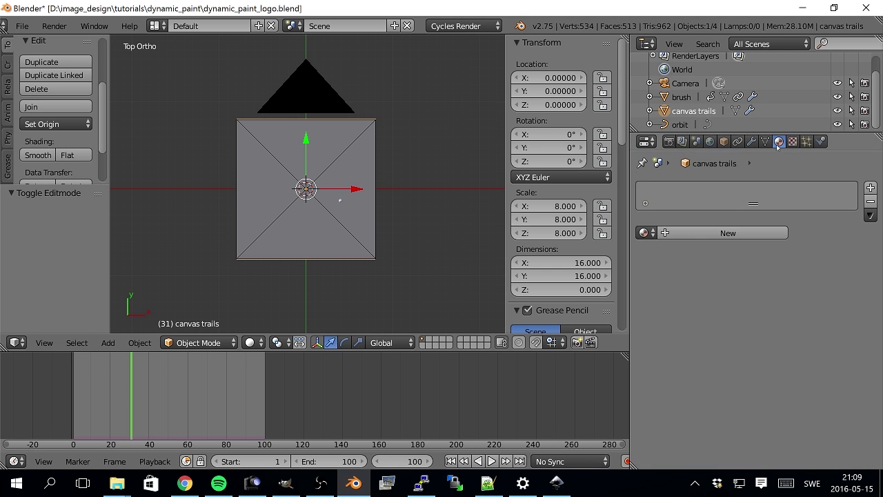
Create a new material and replace its Diffuse node with an Image Texture node.
left_click(706, 233)
left_click(14, 461)
left_click(48, 347)
left_click_drag(310, 351, 310, 287)
key("x")
key("shift+a")
left_click(148, 218)
left_click(93, 373)
Wire Texture Coordinate UV into the Image Texture, and its colour into a new Emission shader.
key("shift+a")
mouse_move(69, 329)
left_click(148, 116)
left_click(62, 331)
left_click_drag(87, 350, 132, 391)
key("shift+a")
mouse_move(216, 357)
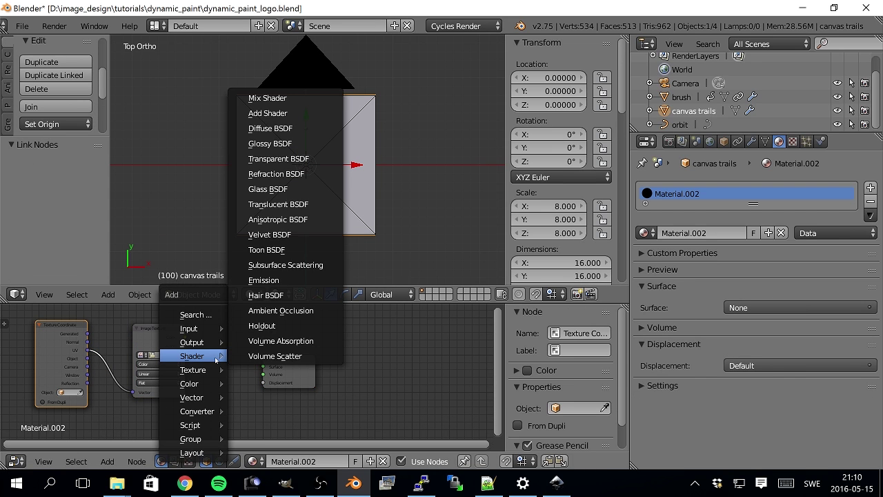
left_click(264, 279)
left_click(283, 363)
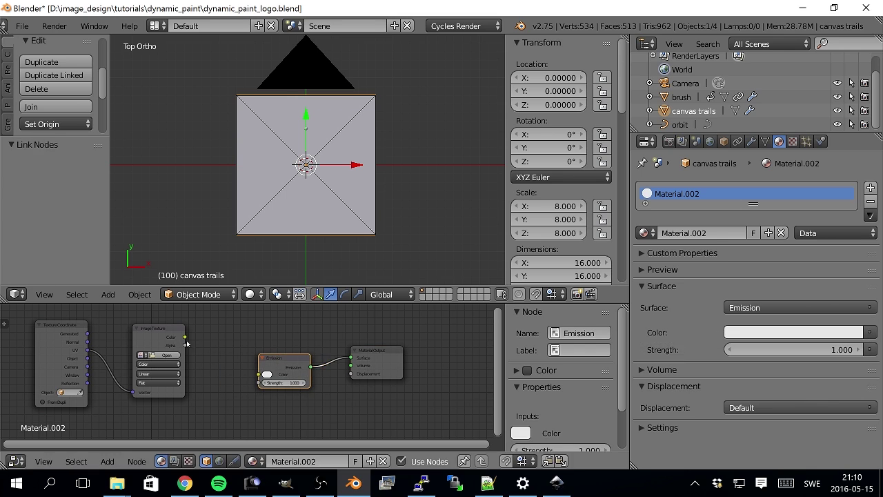
left_click_drag(185, 337, 259, 374)
Load paintmap0001.png from canvas_trail_seq into the texture as an image sequence.
left_click(166, 355)
left_click(207, 163)
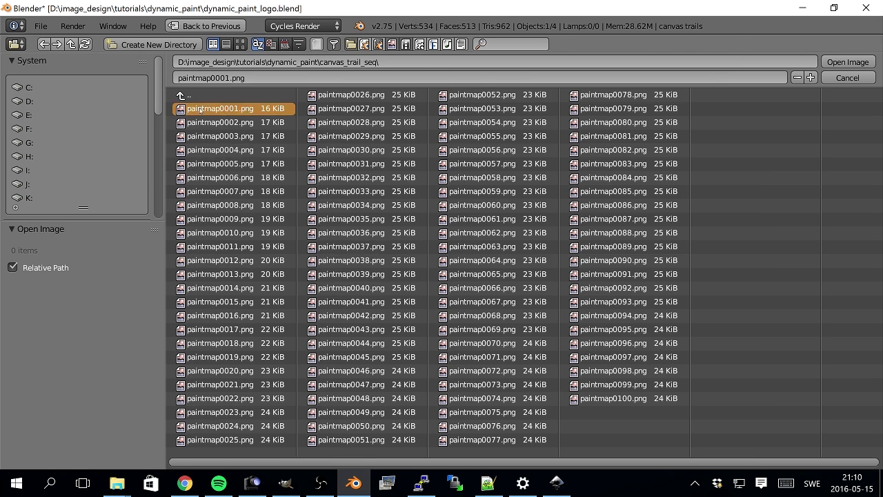
double_click(200, 109)
left_click(164, 391)
left_click(165, 378)
key("Return")
middle_click_drag(216, 398, 206, 385)
Preview the material in rendered shading at frame 36, then switch to wireframe.
left_click(249, 294)
left_click(266, 202)
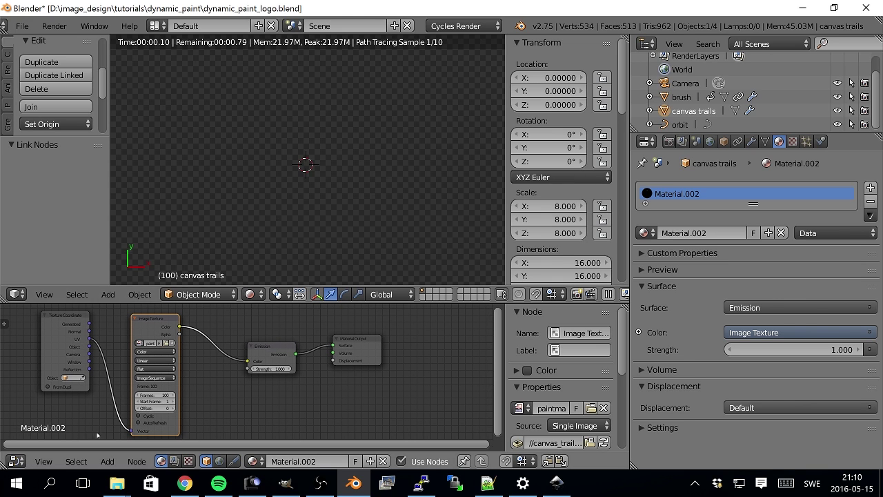
left_click(14, 461)
left_click(42, 436)
left_click_drag(197, 409, 141, 409)
left_click(249, 294)
left_click(279, 262)
left_click(250, 293)
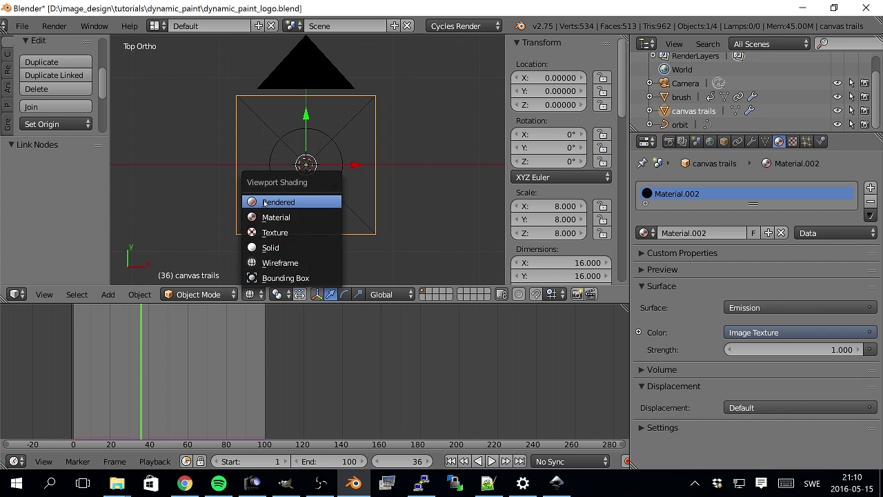
Return to Rendered shading and scrub frames 1 to 34 to watch the glowing blue trail.
left_click(263, 203)
mouse_move(151, 380)
left_mouse_down()
mouse_move(79, 379)
mouse_move(263, 385)
mouse_move(76, 394)
left_mouse_up()
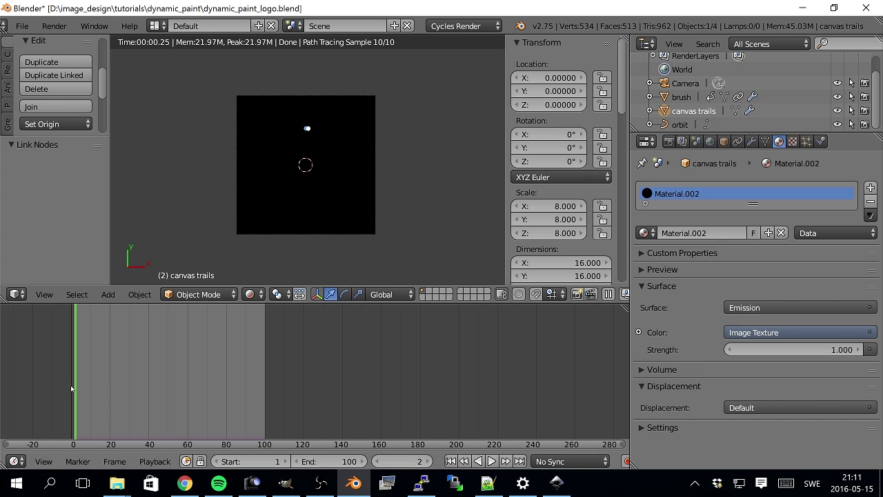
mouse_move(76, 390)
left_mouse_down()
mouse_move(267, 380)
mouse_move(74, 399)
left_mouse_up()
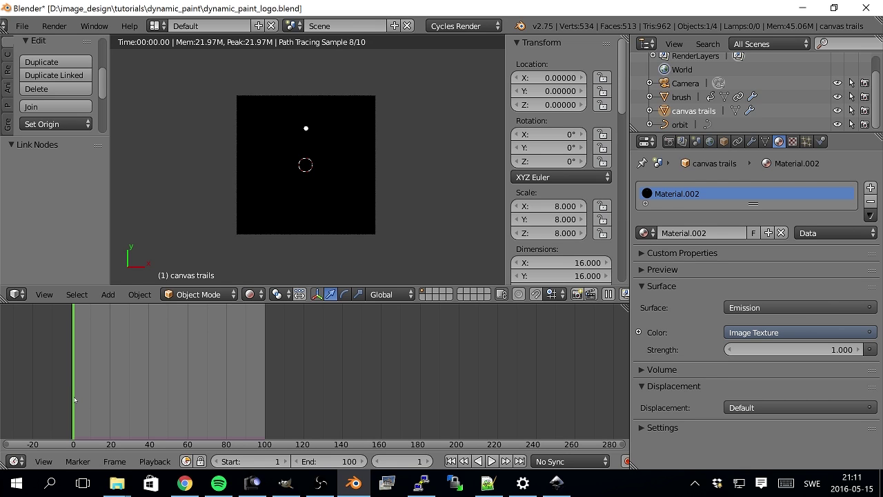
left_click_drag(74, 399, 138, 399)
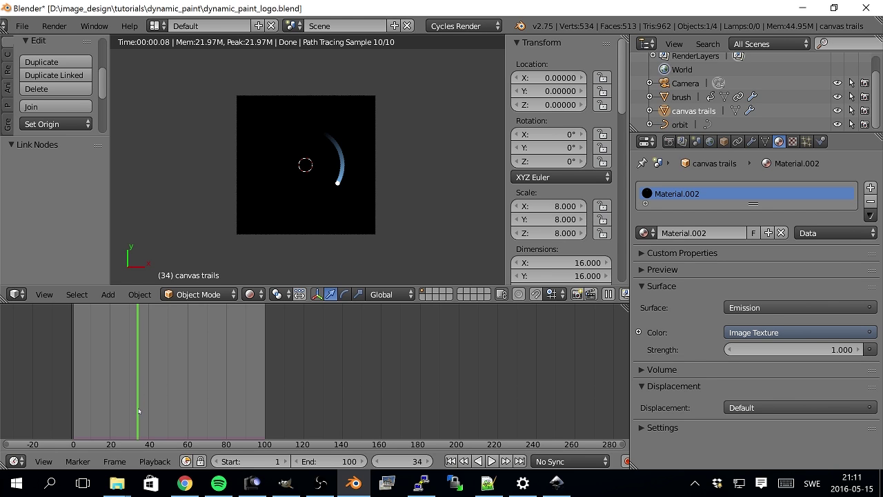
Zoom in and out on the rendered arc trail, then reopen the Dynamic Paint canvas physics settings.
scroll(336, 211, "up", 4)
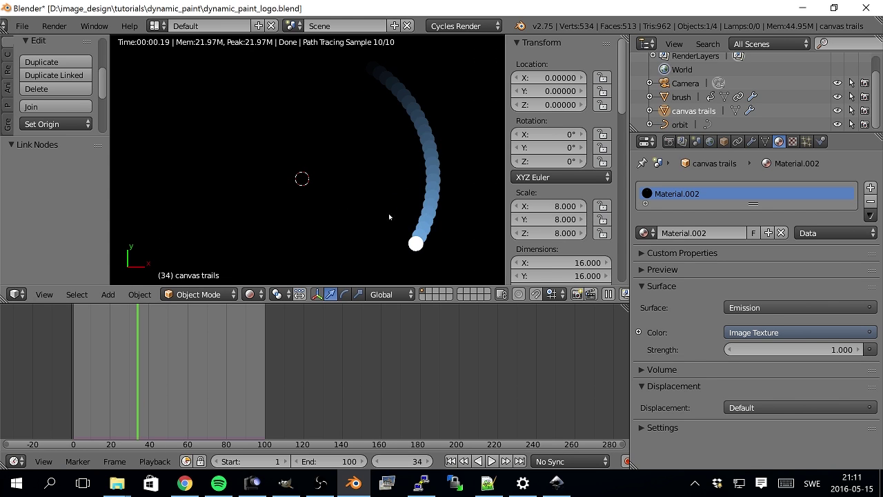
scroll(388, 216, "up", 3)
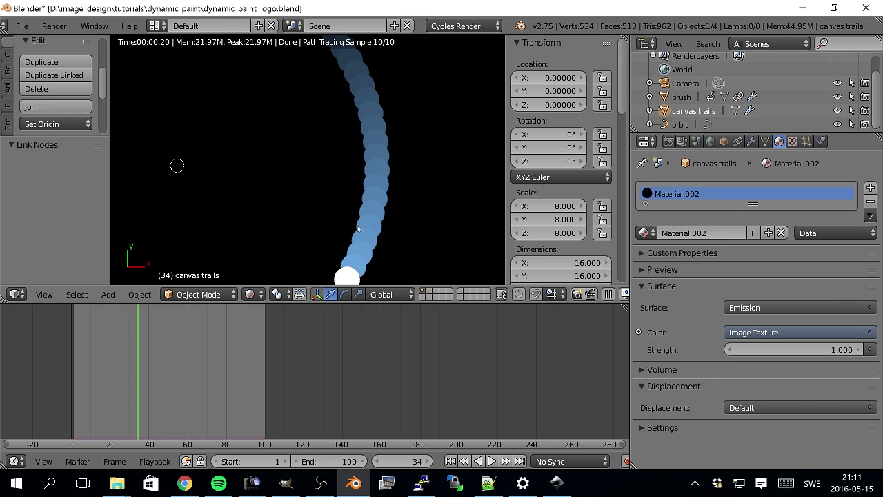
scroll(357, 228, "down", 3)
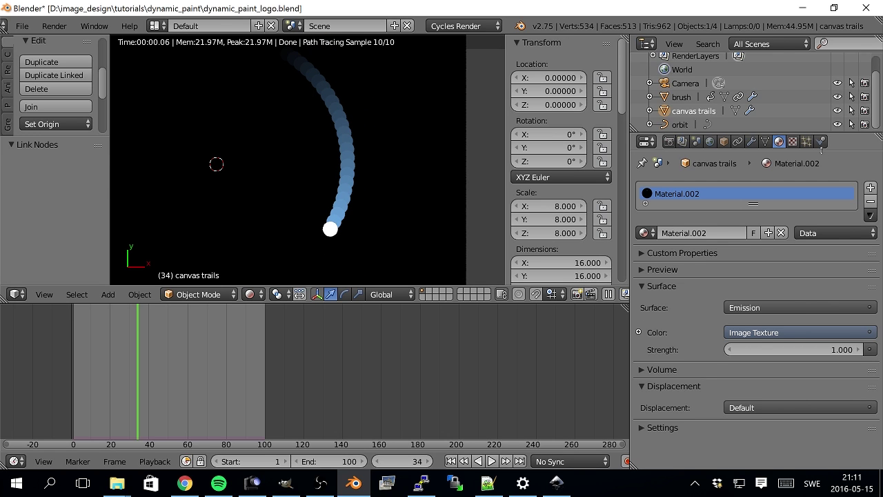
left_click(821, 141)
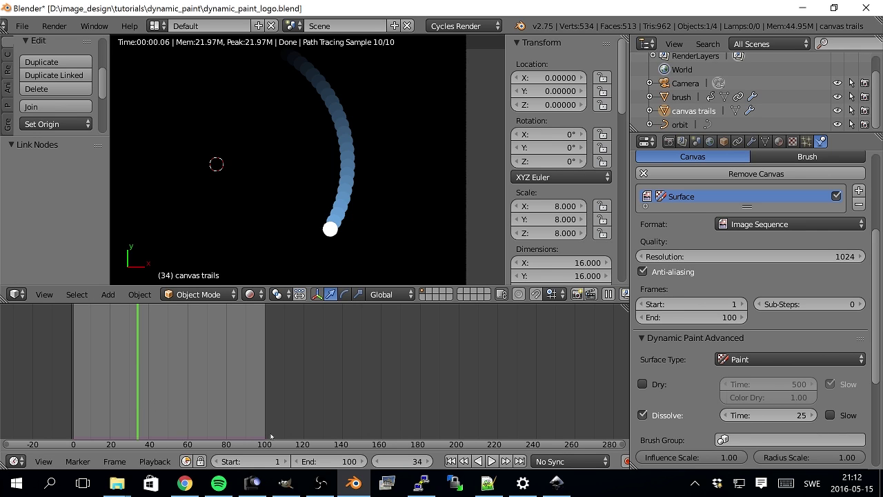
Set the scene's end frame to 125.
left_click(314, 461)
type("125")
key("Return")
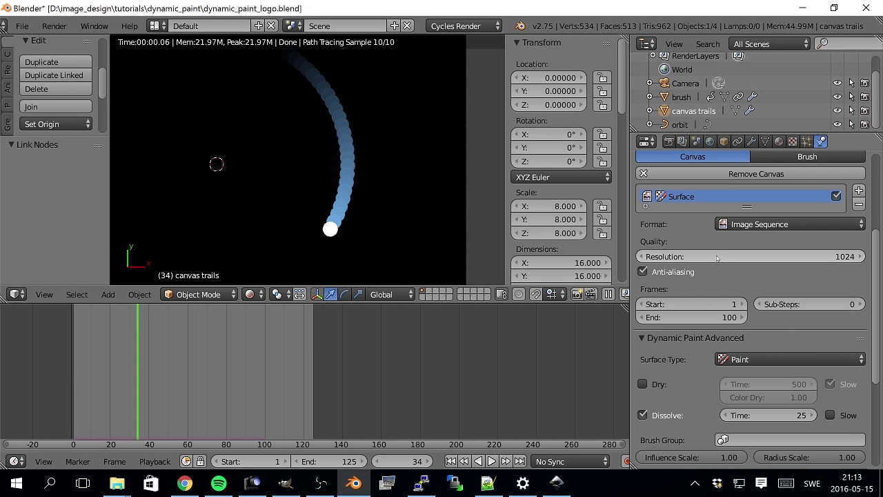
Set the Dynamic Paint canvas end frame to 125.
left_click_drag(876, 273, 879, 217)
left_click(709, 425)
type("125")
key("Return")
scroll(820, 390, "down", 3)
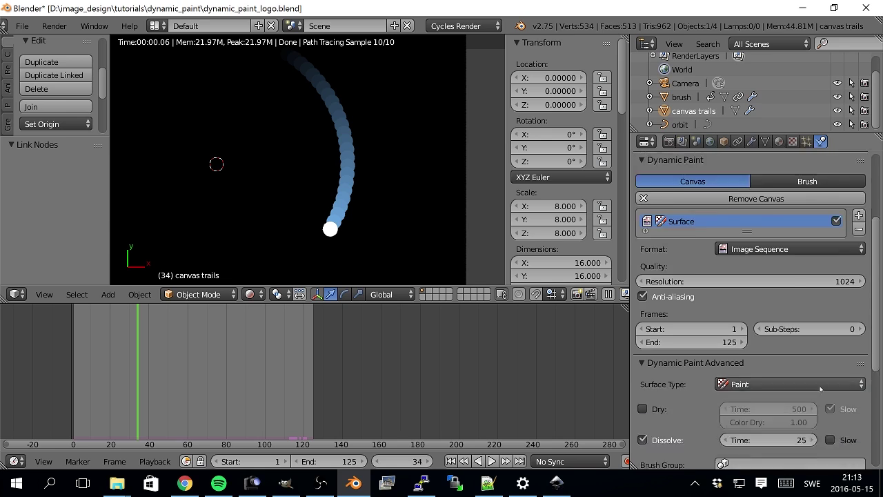
scroll(820, 390, "down", 7)
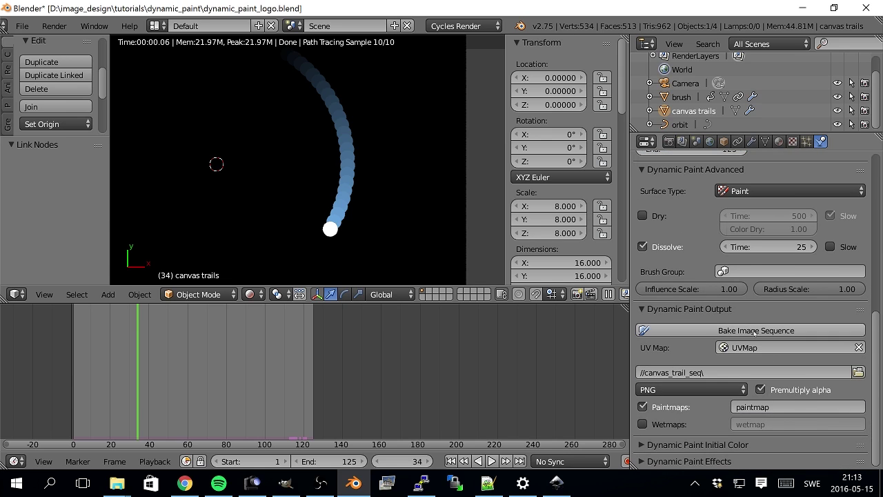
Bake the canvas trail as a PNG image sequence and wait about 32 seconds for it to finish.
left_click(756, 331)
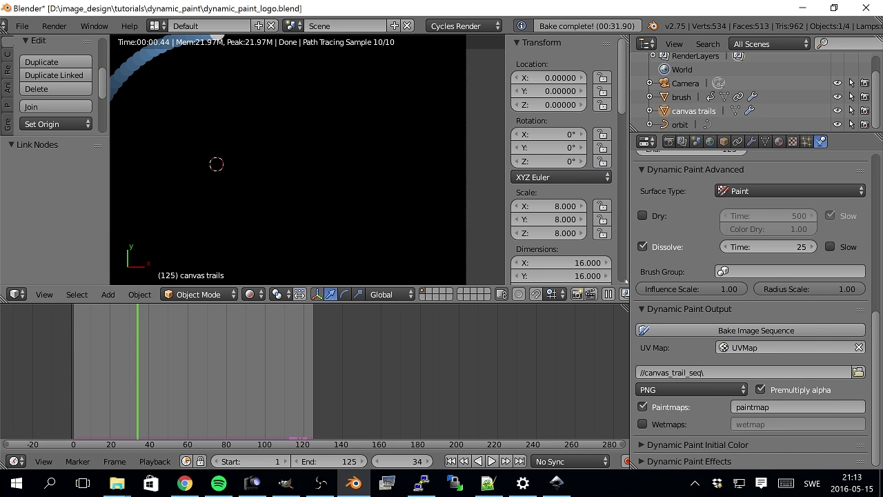
scroll(563, 172, "down", 2)
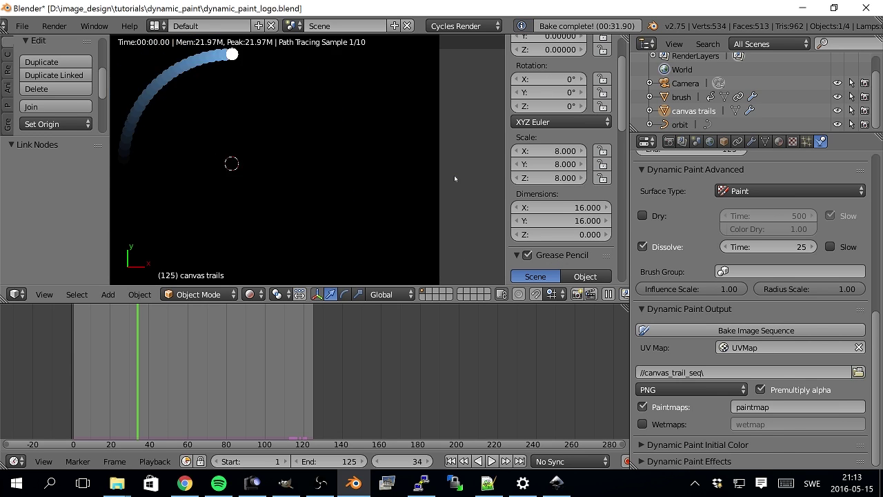
scroll(454, 179, "down", 2)
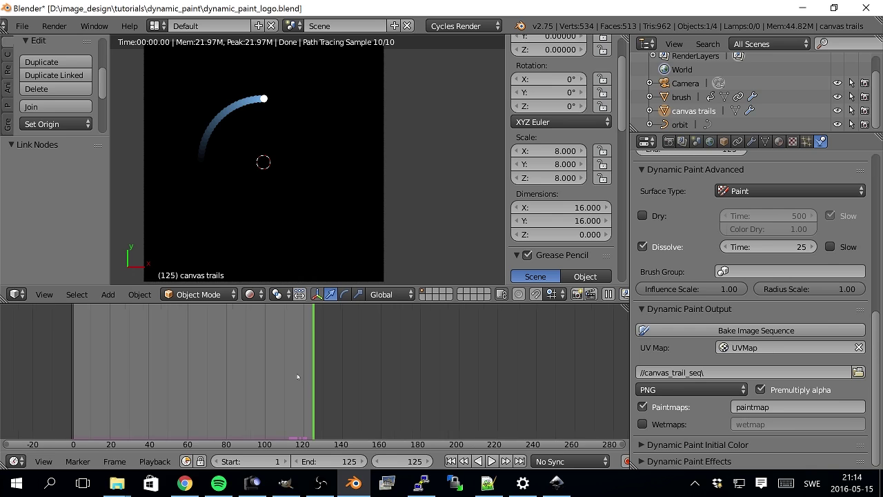
scroll(298, 376, "down", 2)
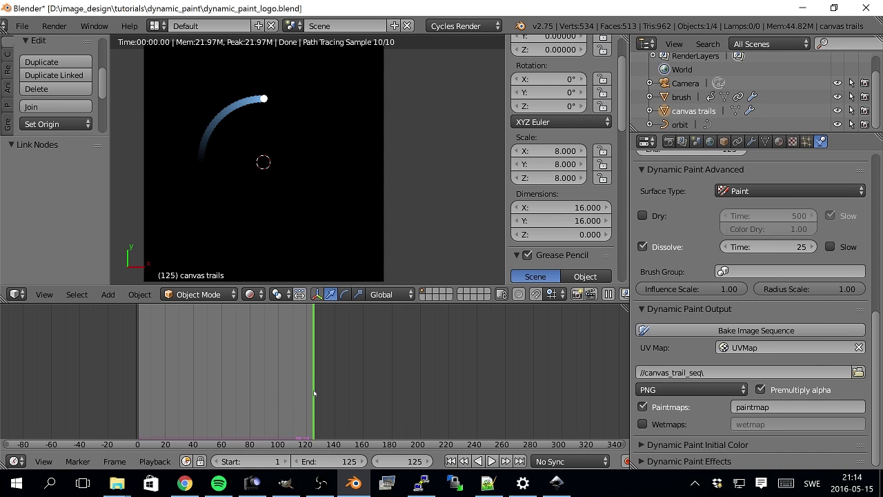
Change the scene start frame to 26 and scrub to frame 123 to check the trail.
left_click(252, 461)
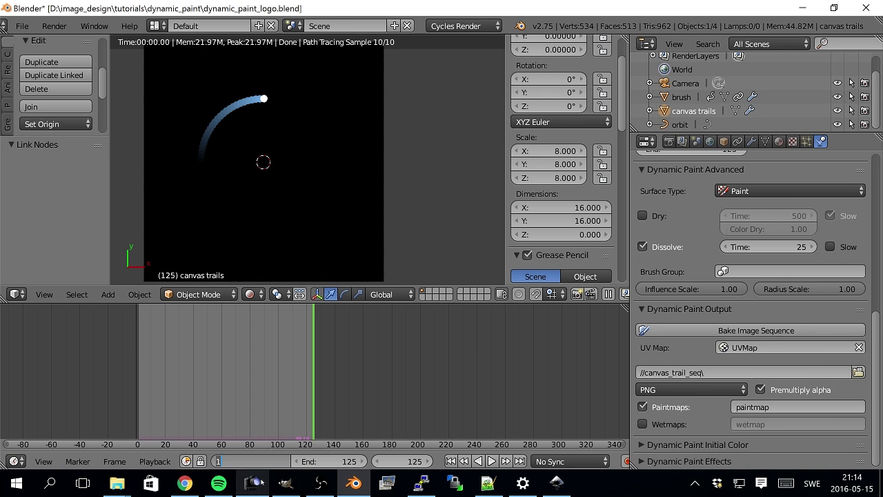
type("26")
key("Return")
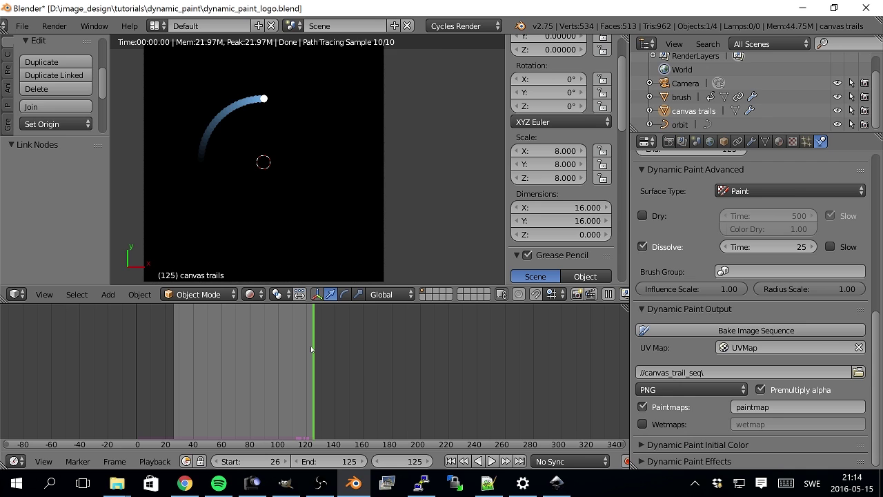
left_click_drag(311, 346, 173, 349)
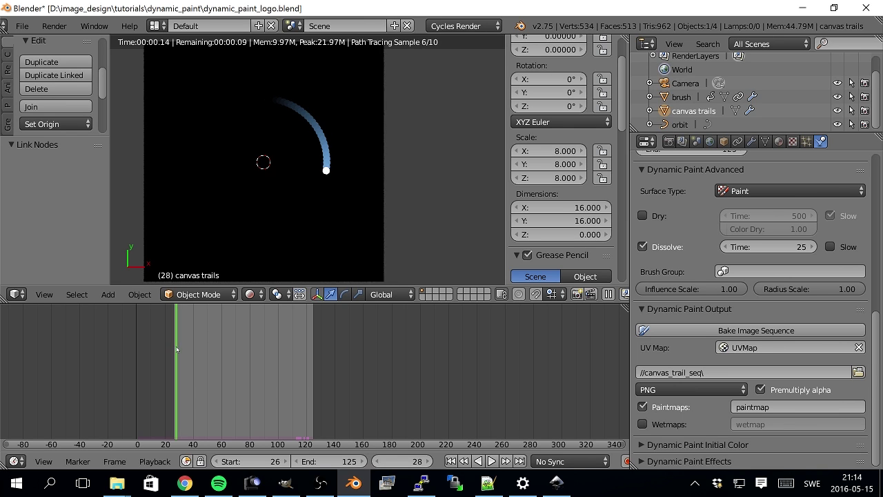
left_click_drag(175, 348, 310, 338)
Toggle the viewport to wireframe and back to rendered shading.
left_click(254, 293)
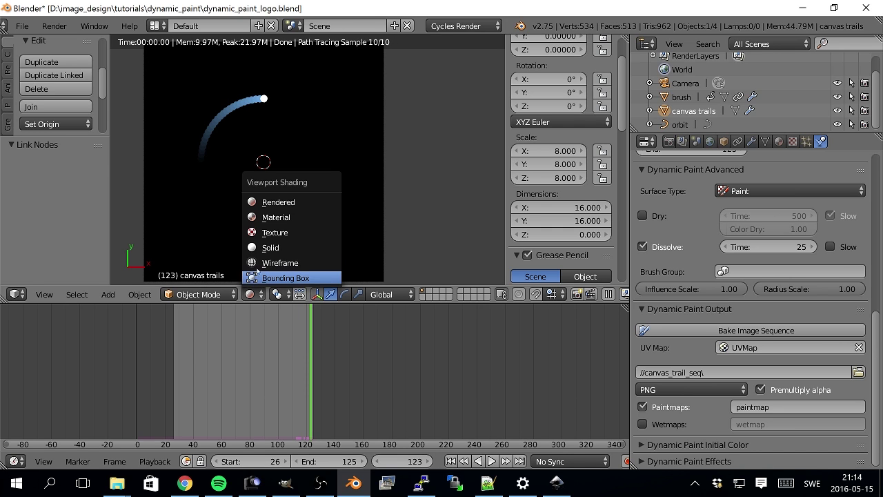
left_click(272, 258)
left_click(250, 294)
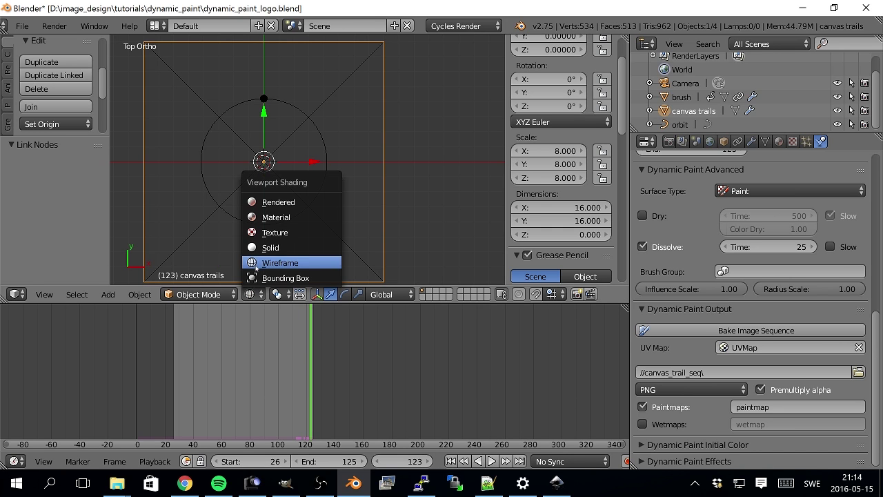
left_click(260, 201)
In the Node Editor, set the Image Texture node's frame count to 125.
left_click(13, 461)
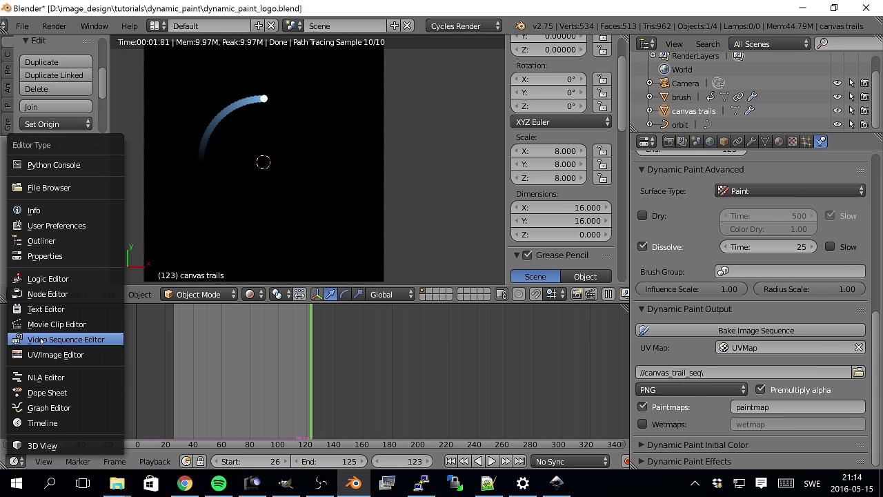
left_click(47, 294)
left_click(156, 394)
type("125")
key("Return")
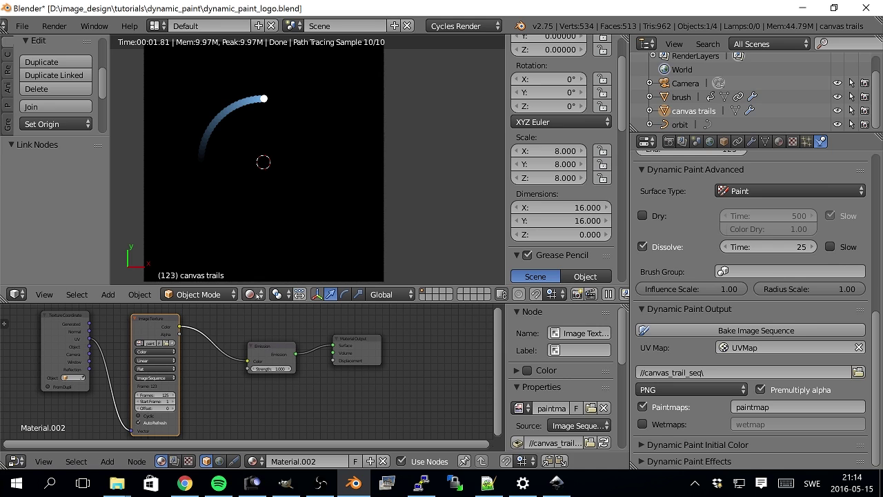
Restore the timeline and scrub the rendered trail back to frame 100.
left_click(16, 461)
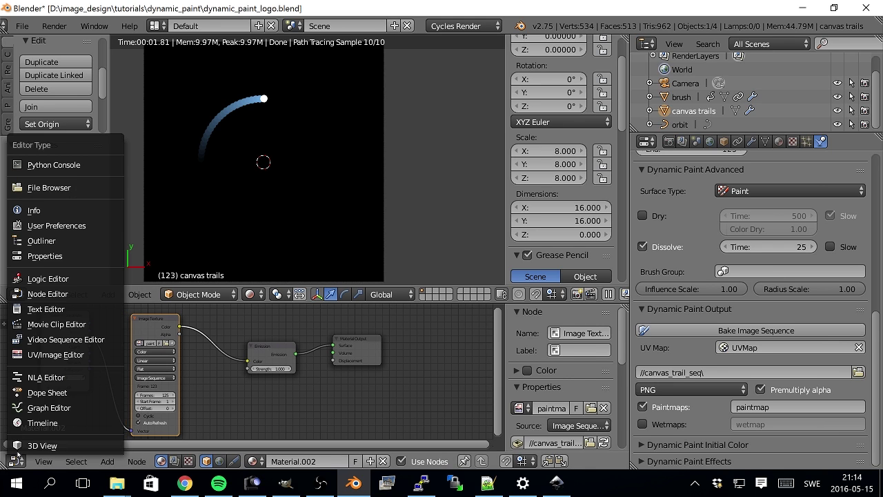
left_click(31, 422)
left_click_drag(314, 375, 294, 374)
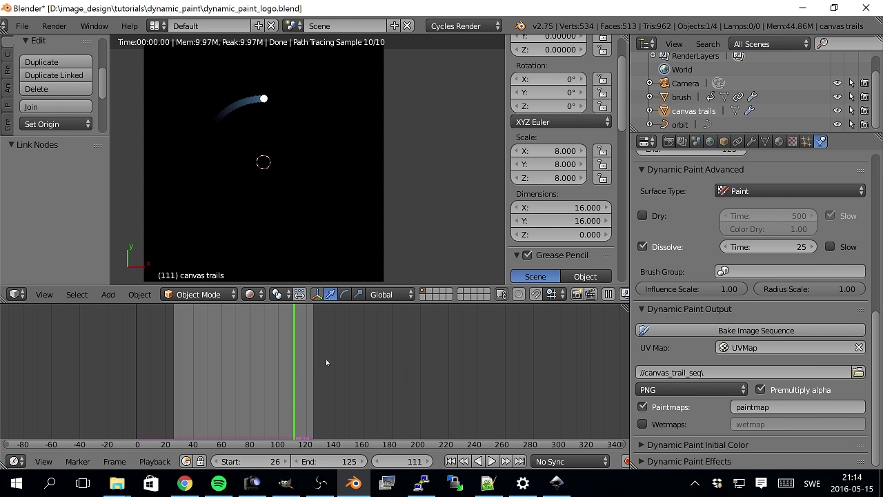
left_click_drag(298, 406, 278, 407)
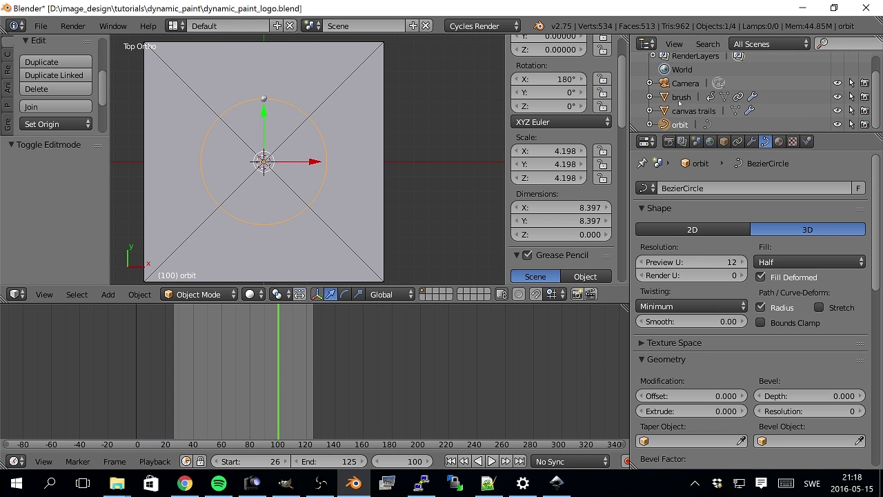
Keyframe the brush's Follow Path offset at 125 on frame 125.
left_click(679, 97)
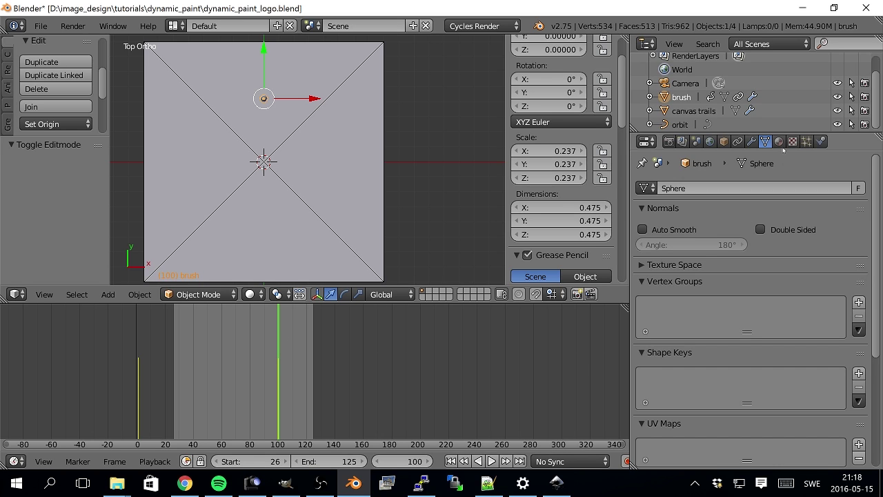
left_click(737, 141)
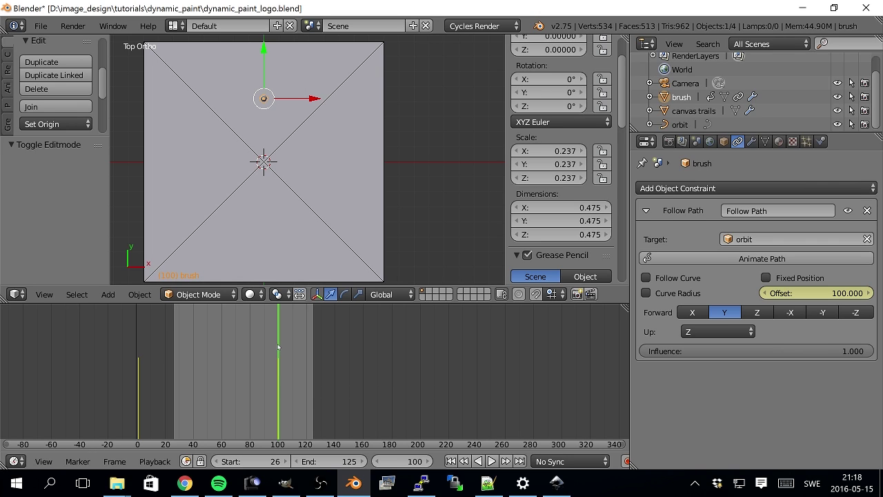
mouse_move(282, 348)
left_mouse_down()
mouse_move(321, 349)
mouse_move(314, 351)
left_mouse_up()
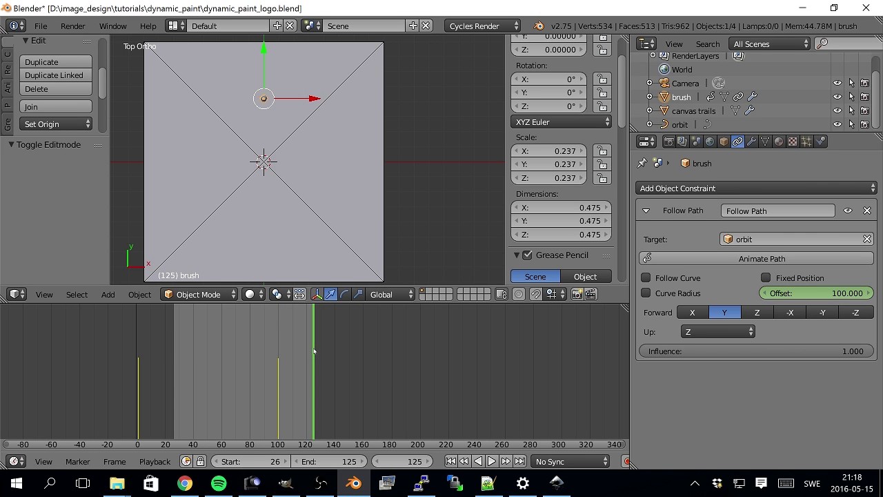
left_click_drag(797, 295, 860, 295)
left_click(796, 292)
type("125")
key("Return")
key("i")
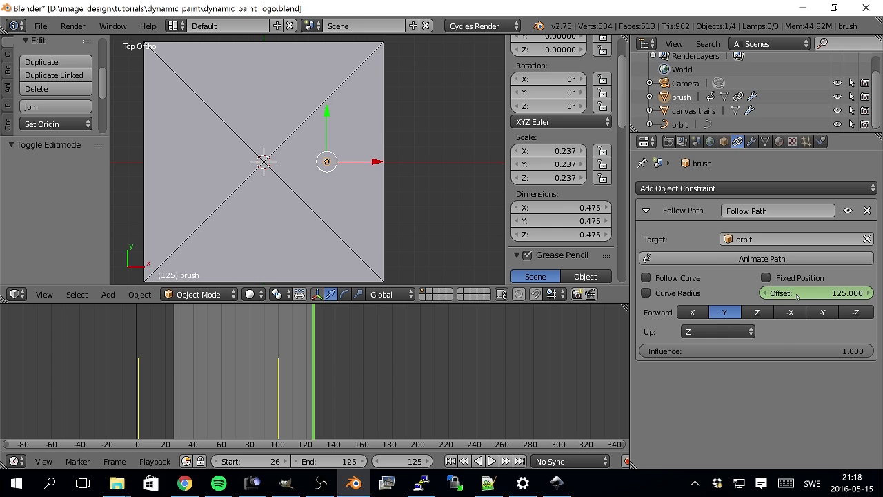
key("i")
Delete the offset keyframe at frame 100 and scrub to check the brush's motion.
left_click_drag(314, 352, 279, 361)
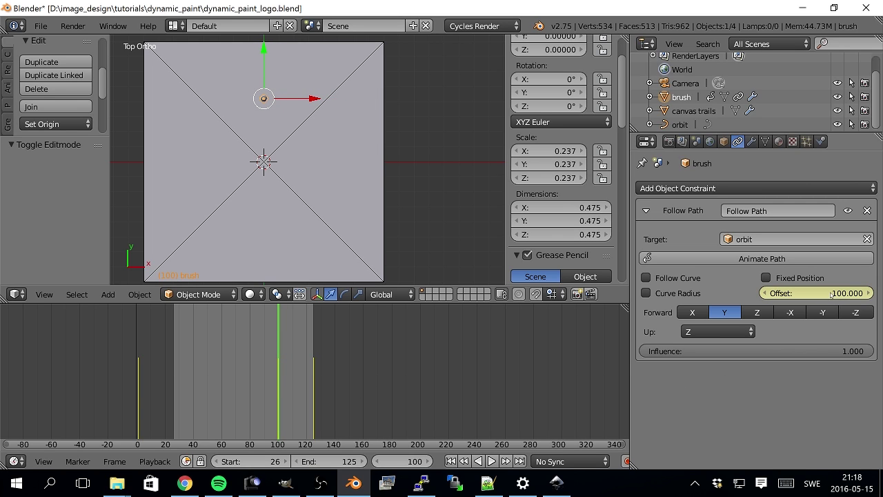
key("alt+i")
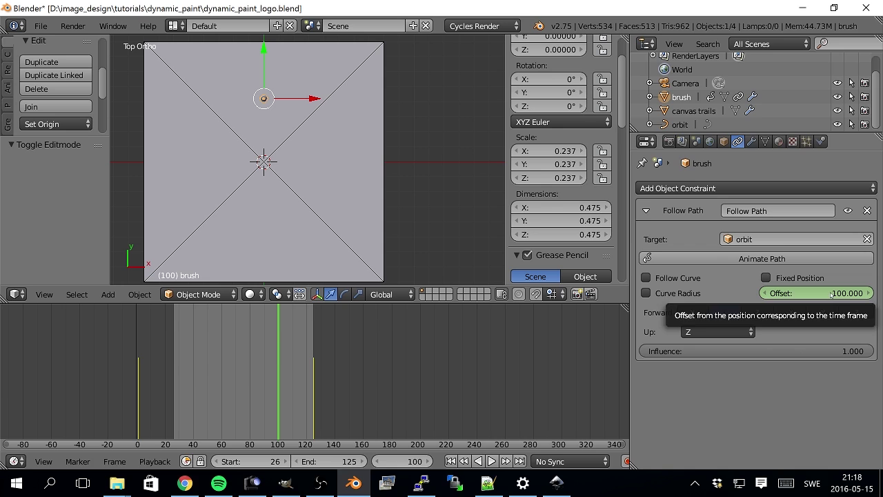
mouse_move(262, 363)
left_mouse_down()
mouse_move(278, 363)
mouse_move(199, 363)
mouse_move(318, 363)
mouse_move(246, 363)
left_mouse_up()
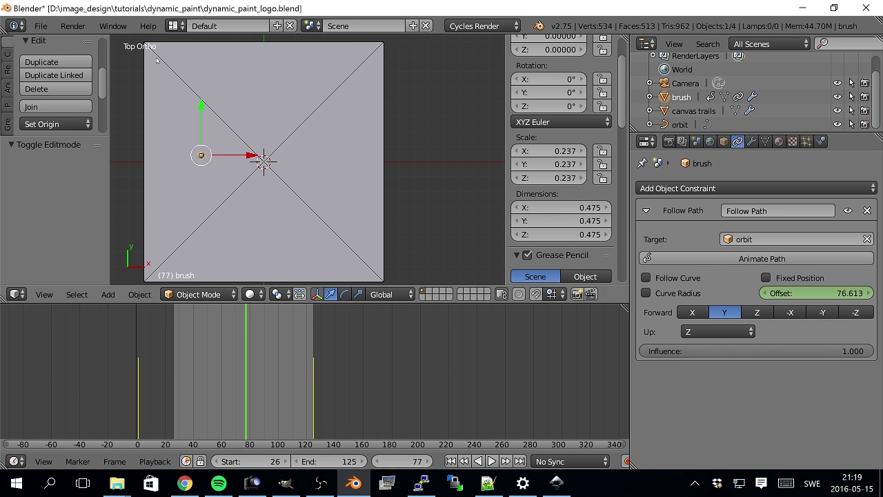
Switch to the Animation layout and pan the graph to the offset curve.
left_click(176, 25)
left_click(185, 59)
scroll(268, 262, "down", 3)
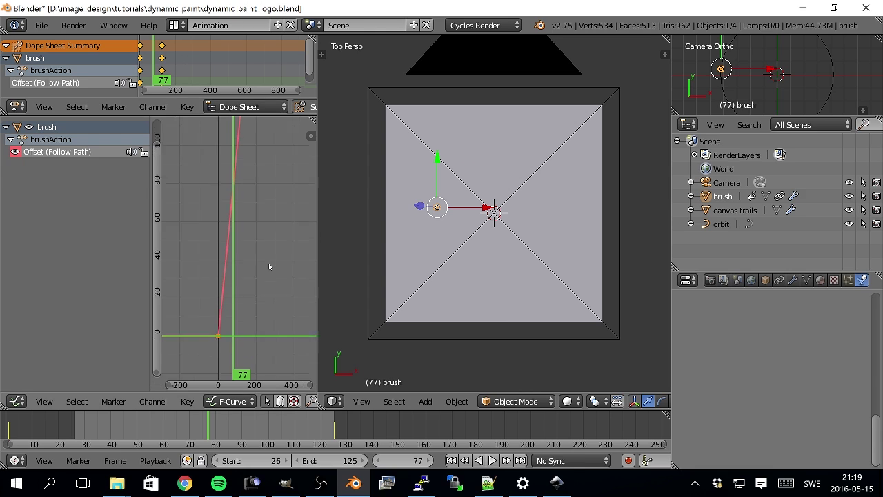
middle_click_drag(254, 193, 222, 172)
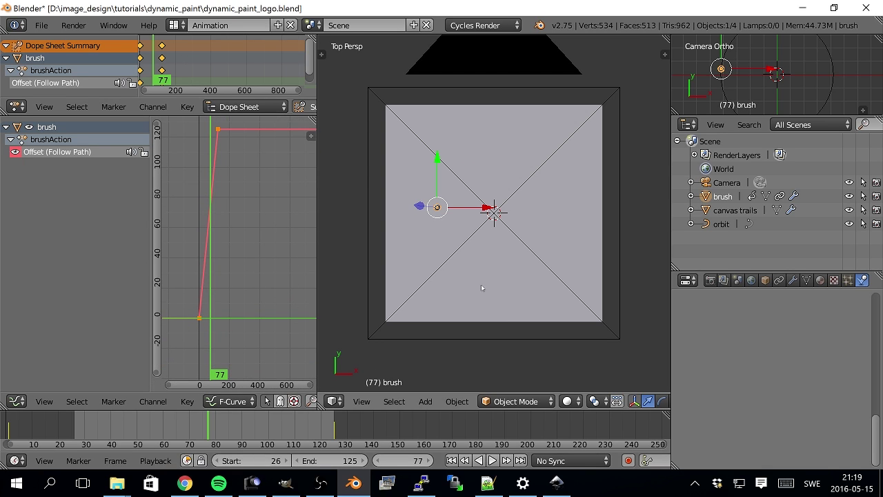
Play the animation in top view, stop it, then orbit to an angled view.
key("alt+a")
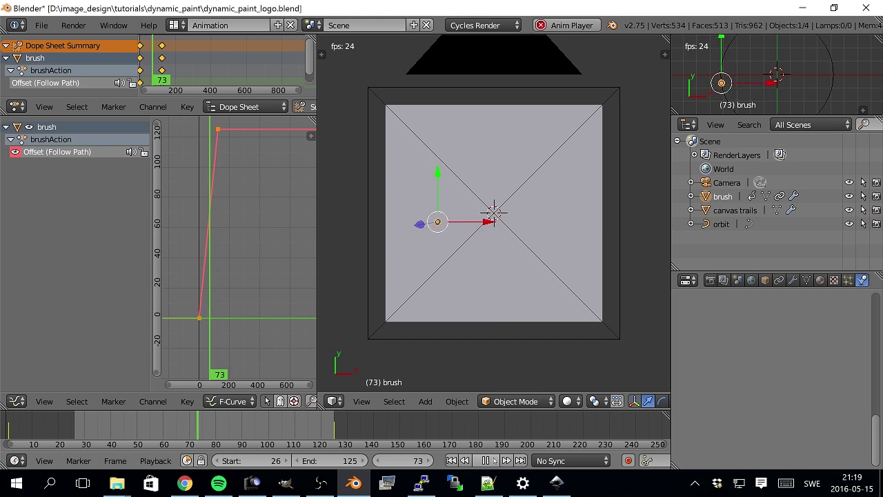
key("KP_0")
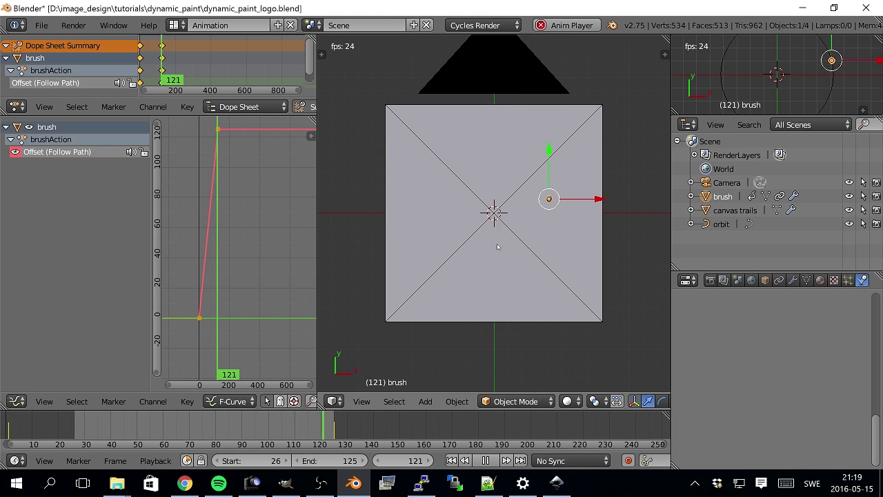
scroll(514, 345, "down", 2)
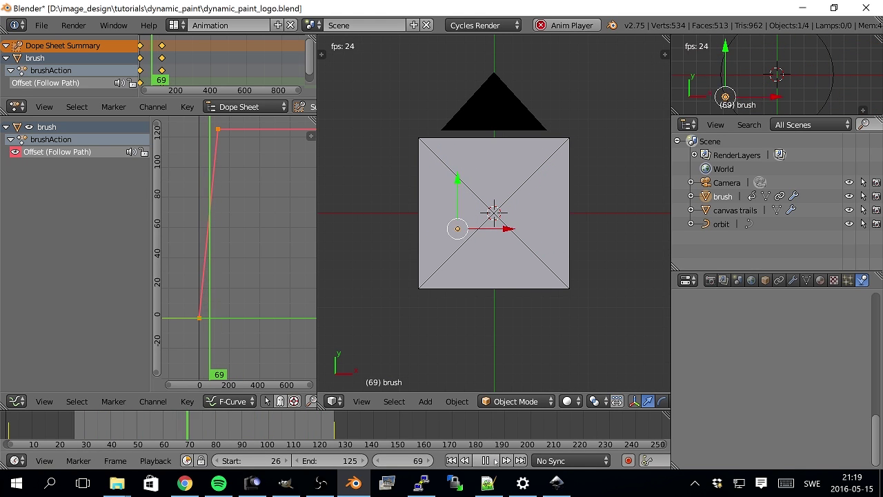
key("alt+a")
scroll(440, 284, "up", 3)
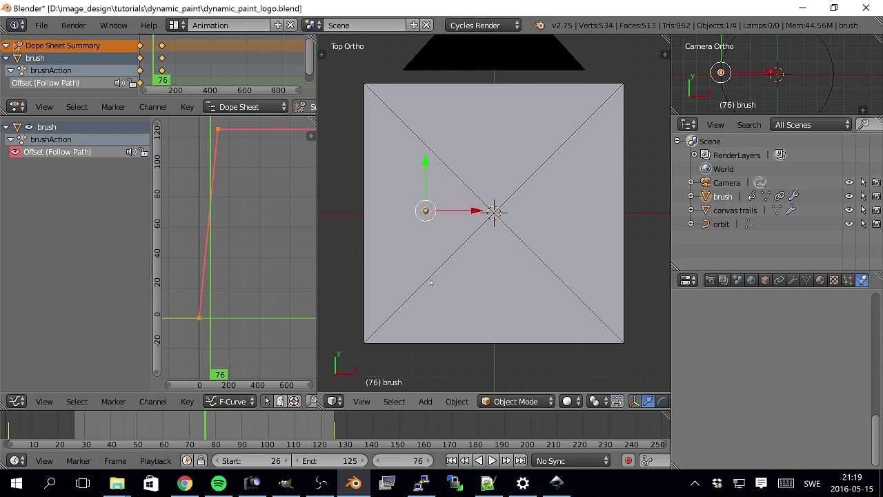
middle_click_drag(423, 275, 508, 231)
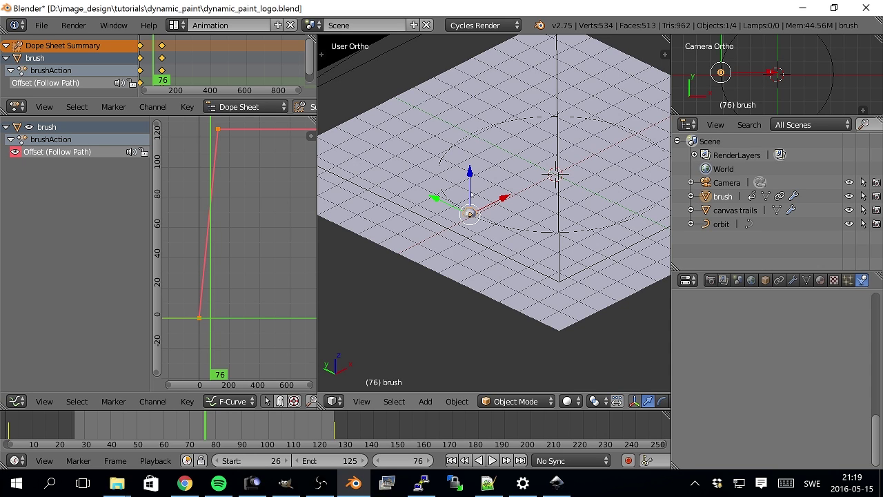
Nudge the brush up, remove its Dynamic Paint and disable its Follow Path constraint.
mouse_move(471, 199)
left_mouse_down()
mouse_move(472, 160)
mouse_move(475, 197)
left_mouse_up()
middle_click_drag(475, 219, 573, 207)
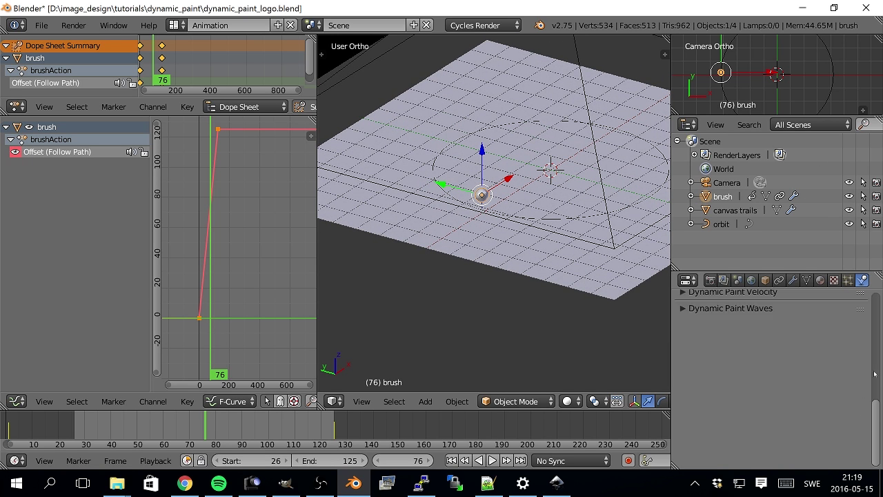
scroll(849, 387, "up", 5)
scroll(793, 376, "down", 1)
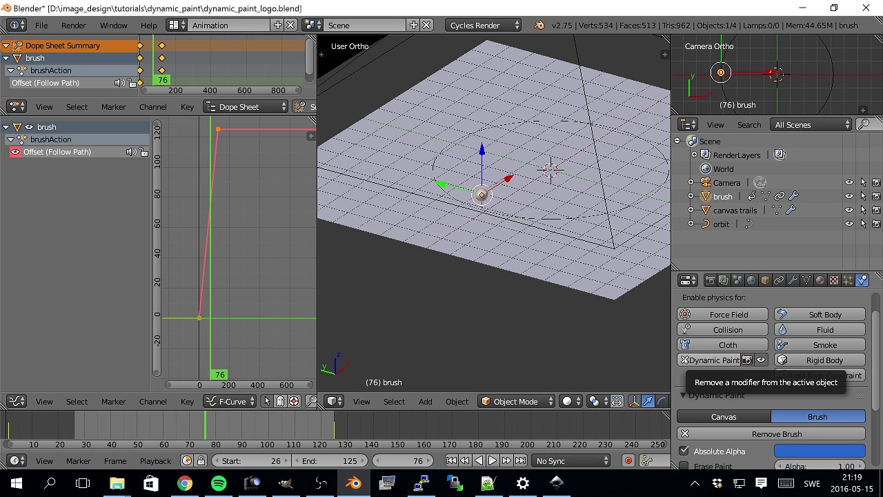
left_click(685, 360)
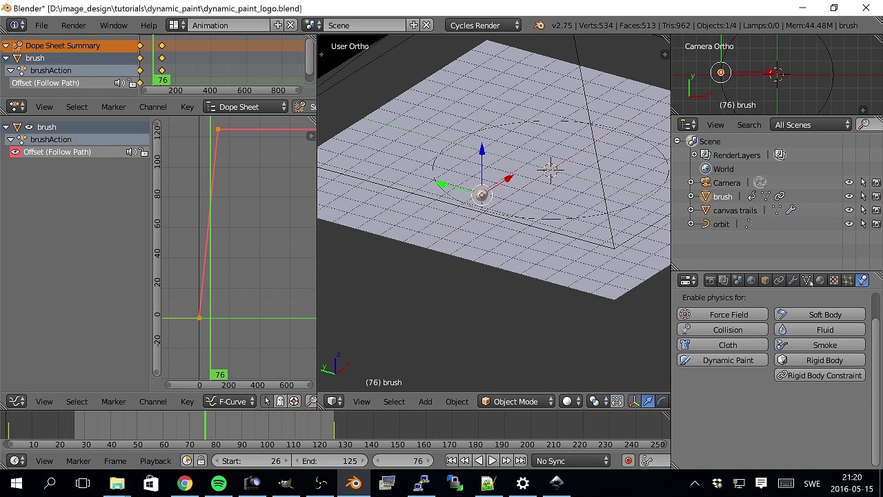
left_click(780, 280)
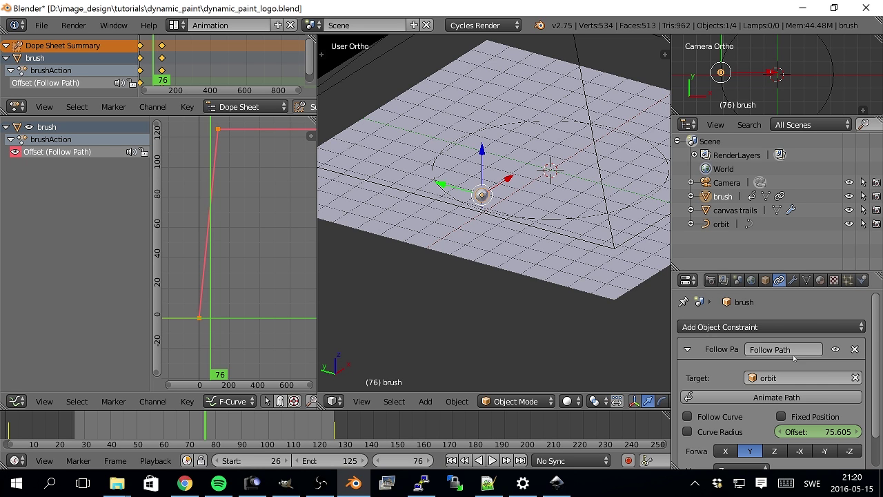
left_click(836, 349)
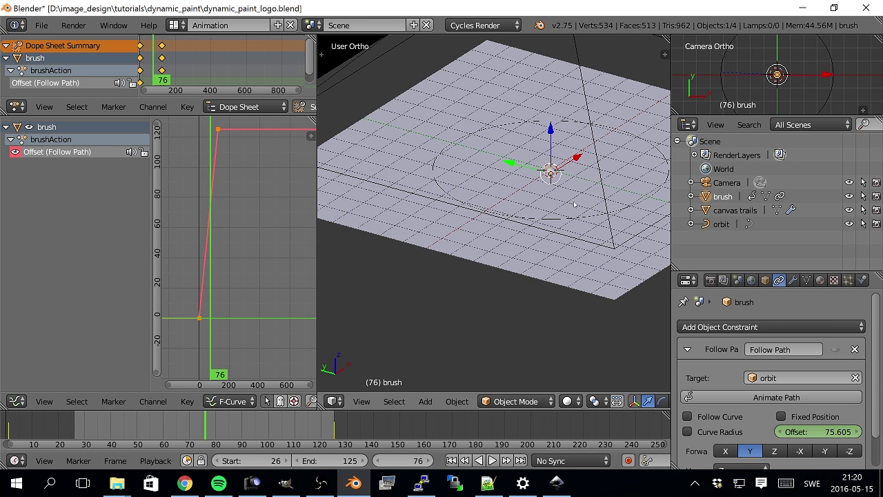
Raise the brush along Z in right view above the canvas, then return to top view.
middle_click_drag(575, 188, 538, 183)
scroll(538, 183, "up", 5)
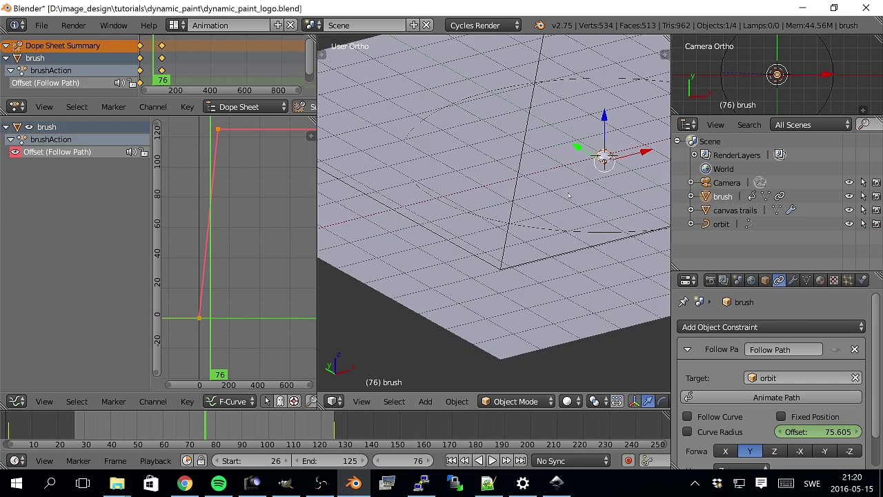
middle_click_drag(524, 190, 576, 161)
key("KP_3")
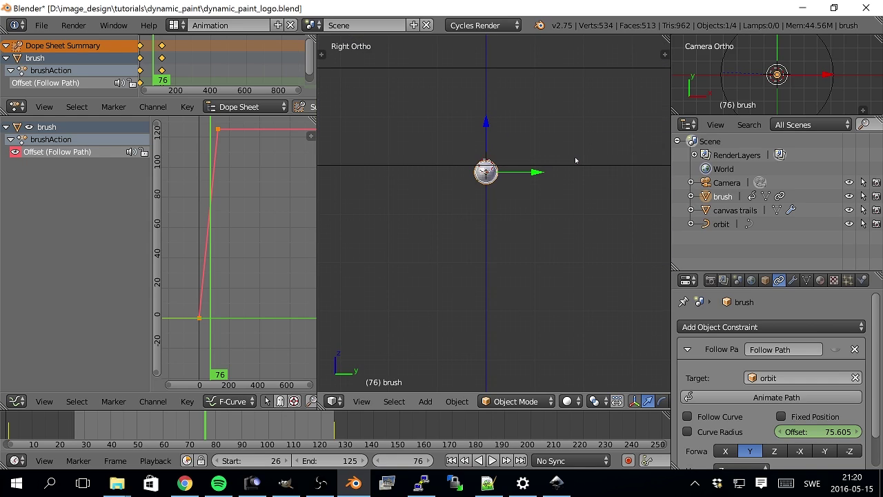
left_click_drag(487, 140, 485, 104)
middle_click_drag(487, 174, 436, 216)
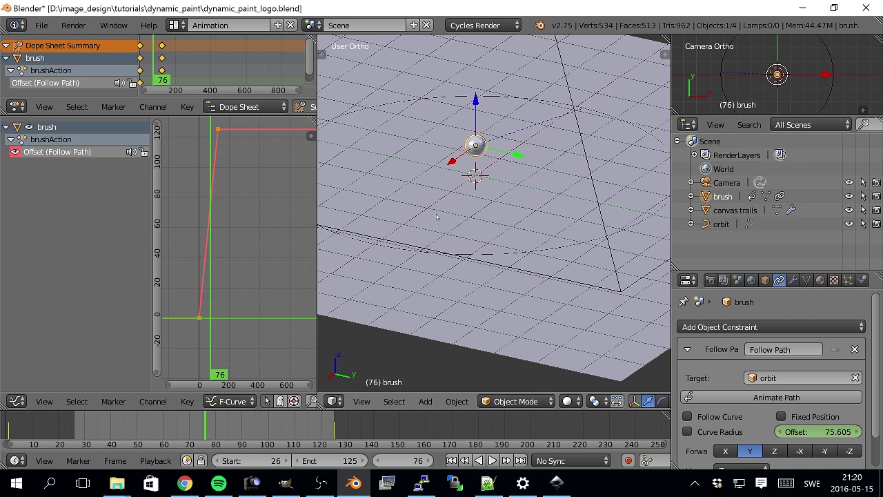
key("KP_7")
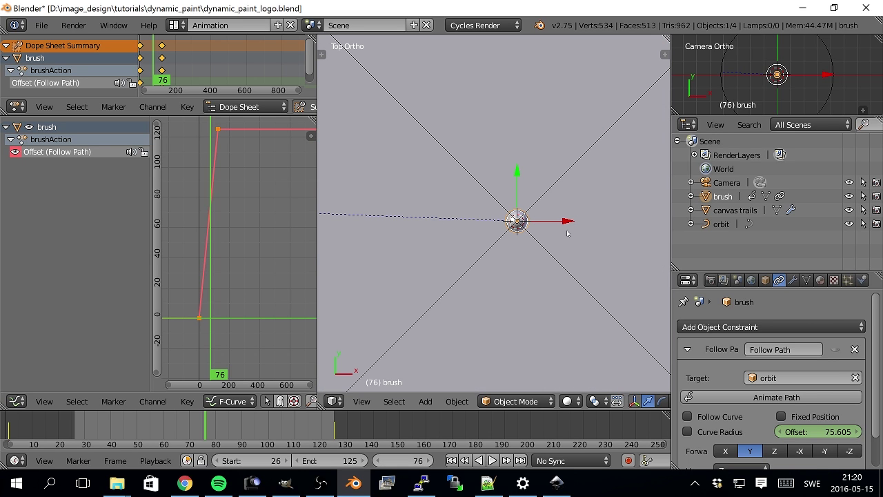
scroll(567, 229, "down", 5)
key("shift+a")
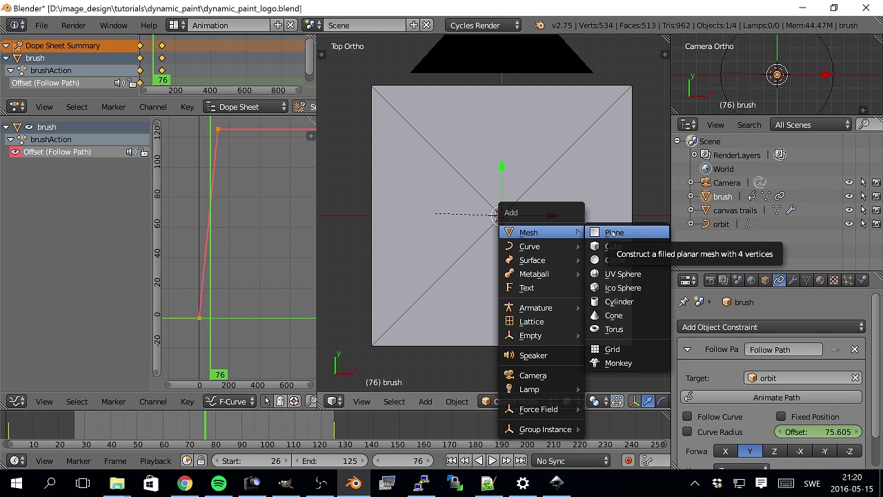
Add a cube mesh and scale it down to a small size.
left_click(612, 247)
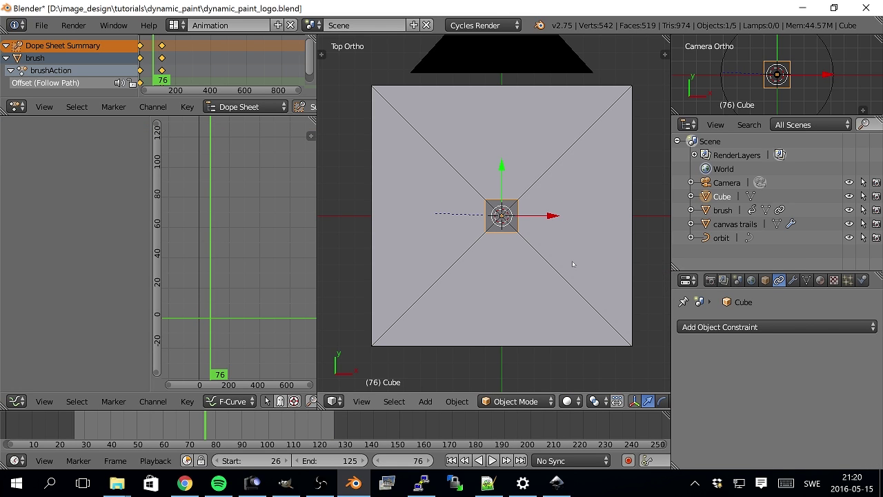
scroll(512, 269, "up", 2)
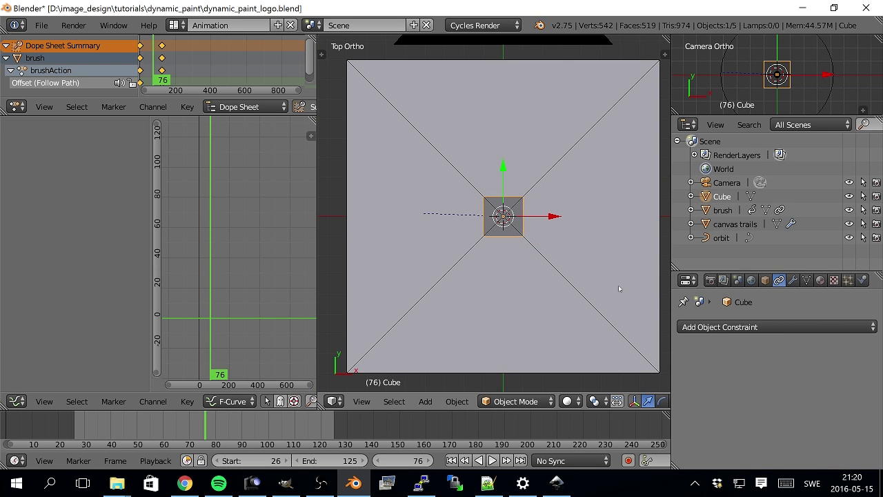
key("s")
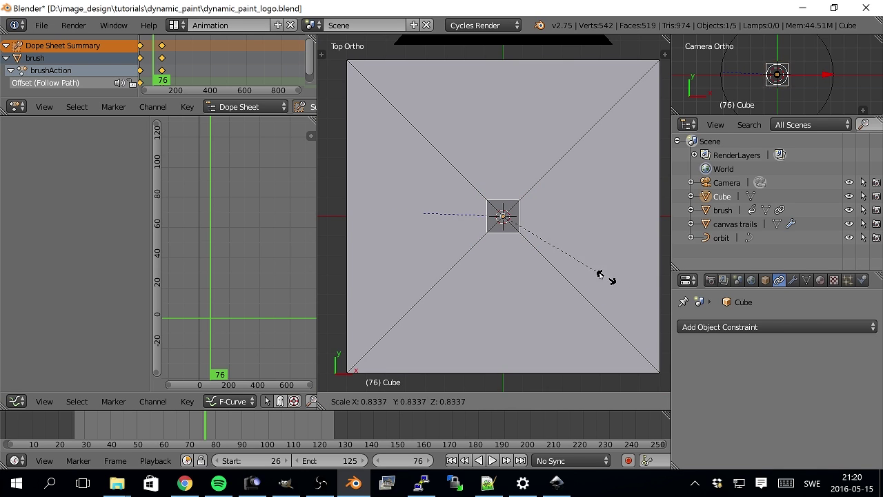
left_click(515, 245)
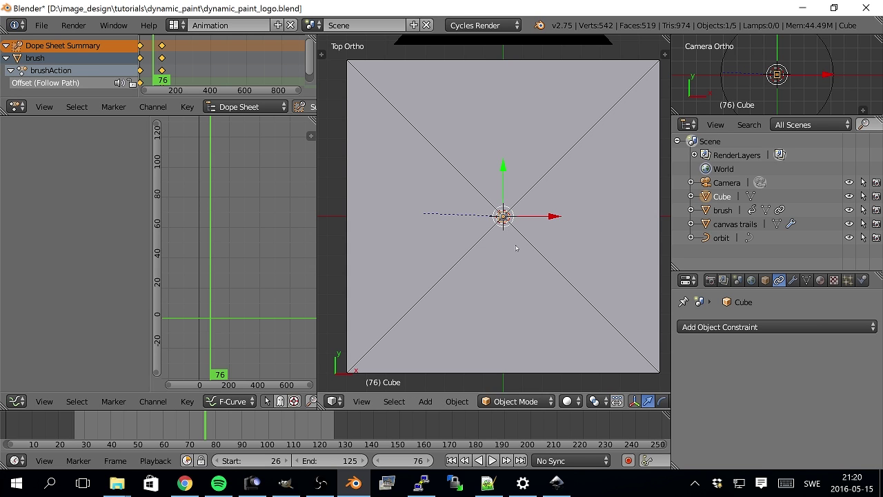
scroll(532, 248, "up", 3)
scroll(445, 236, "up", 3)
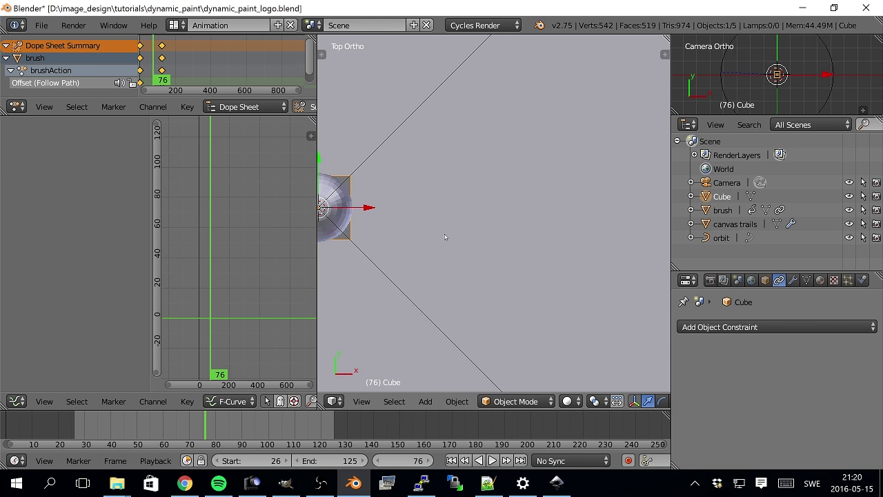
middle_click_drag(407, 221, 556, 240, "shift")
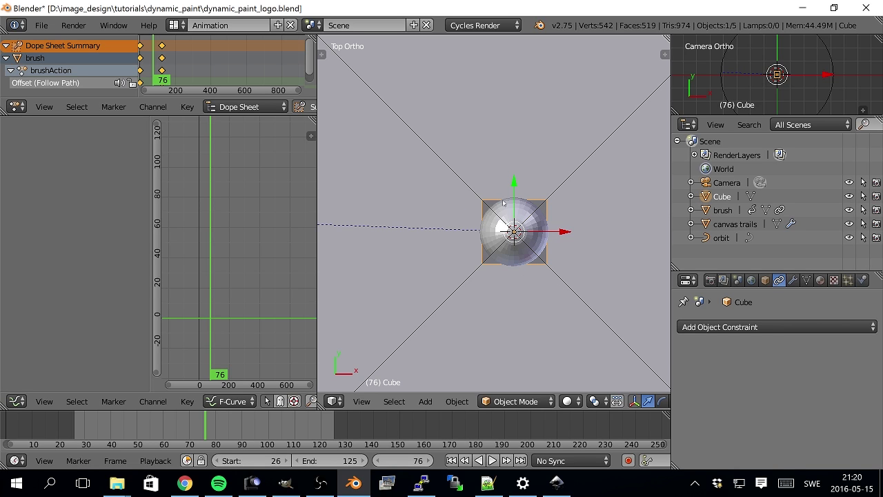
scroll(590, 272, "down", 3)
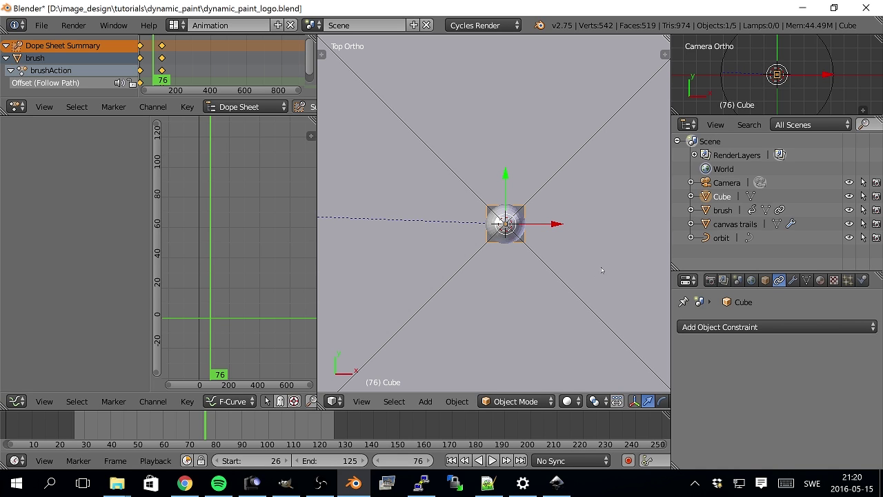
Narrow the cube along X and select it together with the brush sphere.
key("s")
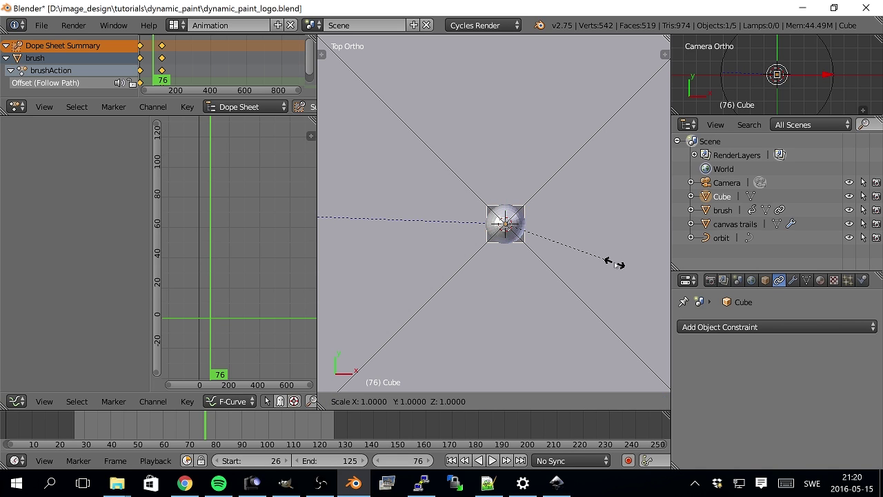
key("x")
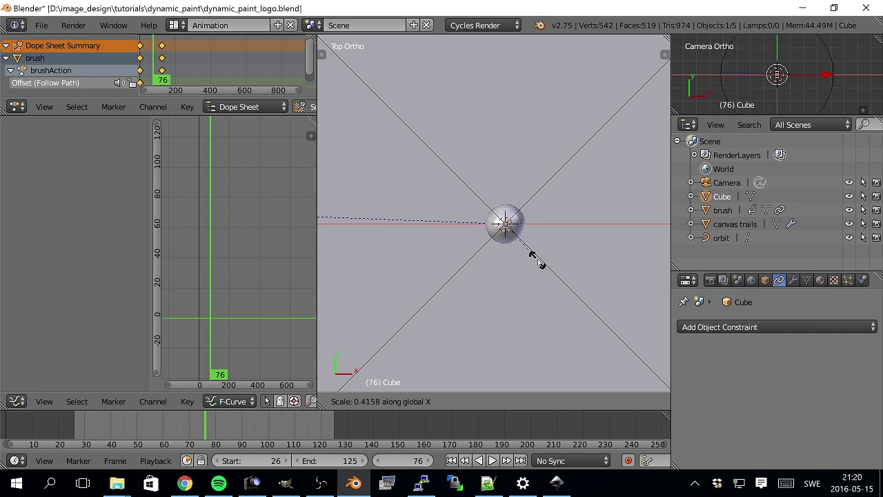
left_click(531, 269)
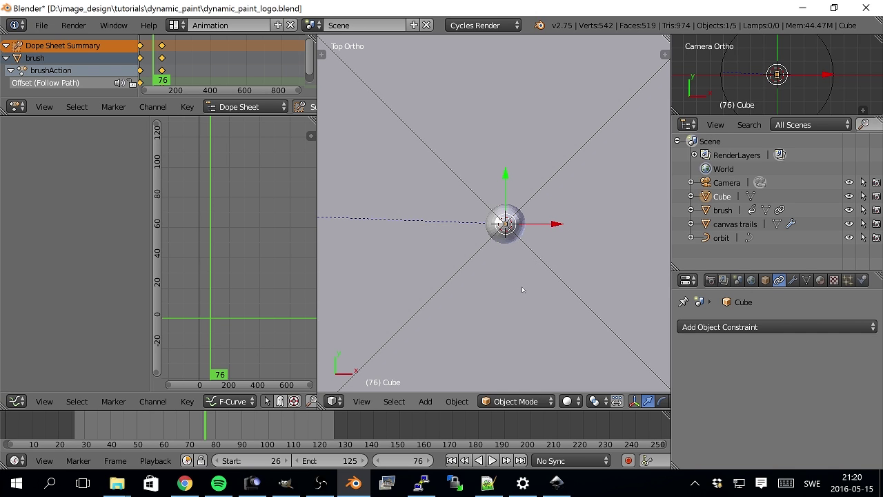
middle_click_drag(515, 271, 469, 236)
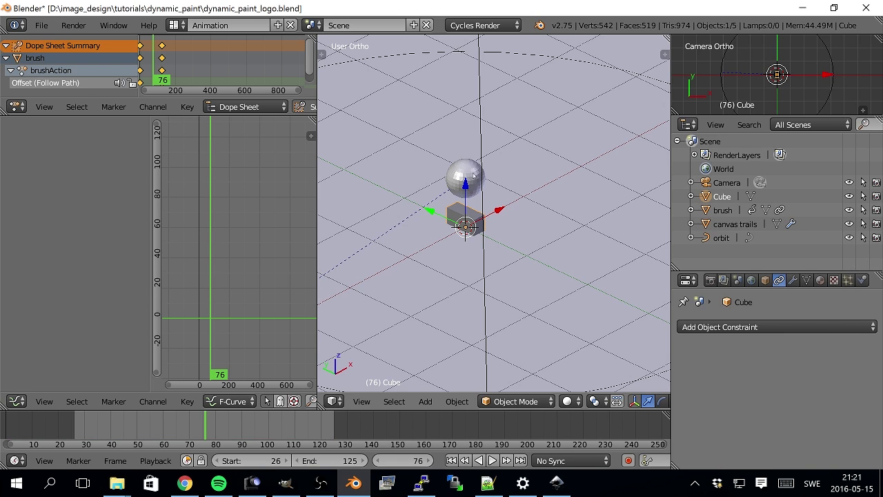
right_click(473, 176)
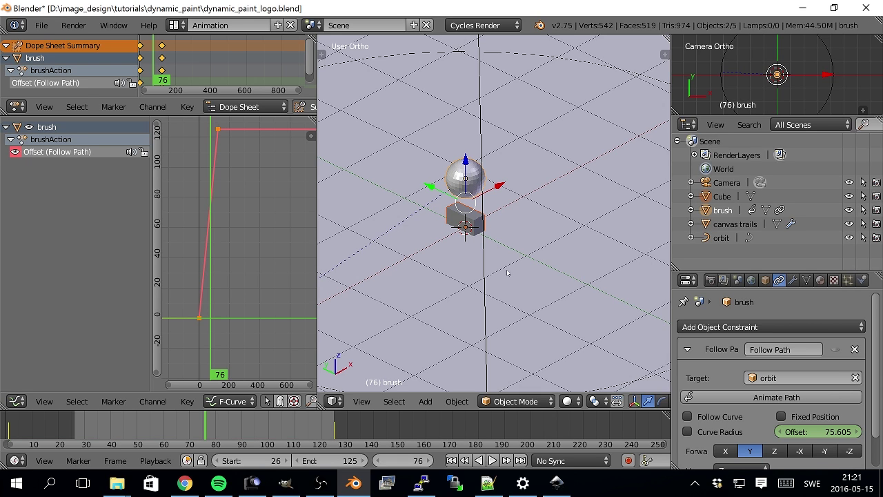
Parent the cube to the brush as Object and expand the brush in the Outliner.
key("ctrl+p")
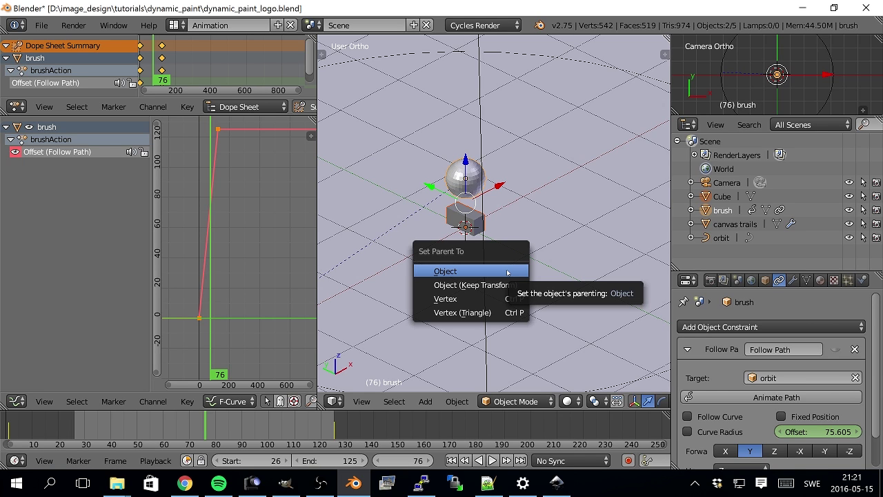
left_click(507, 273)
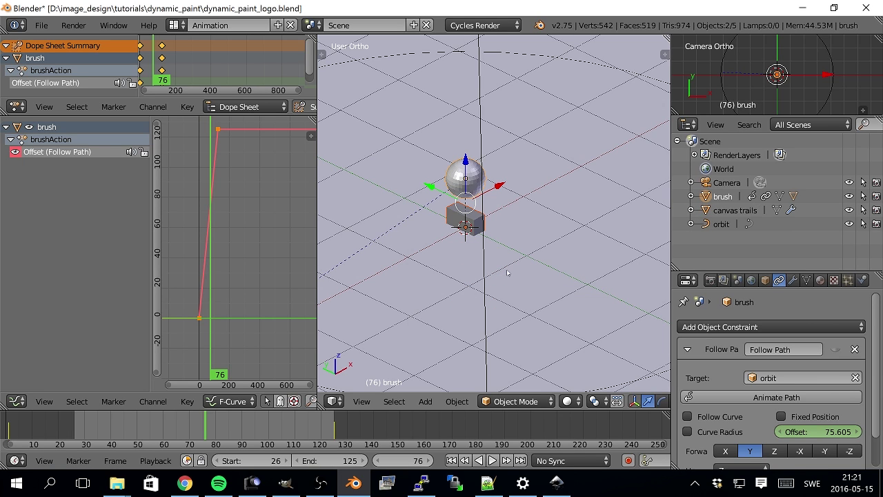
left_click(691, 197)
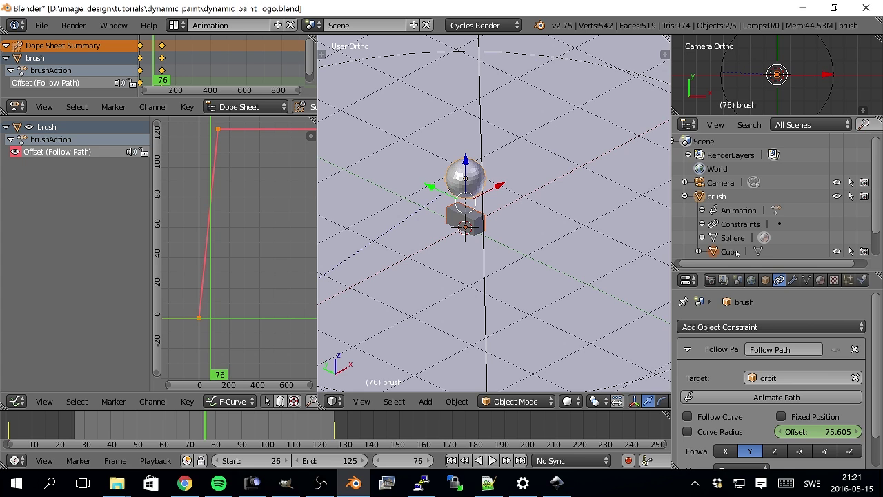
scroll(469, 289, "down", 4)
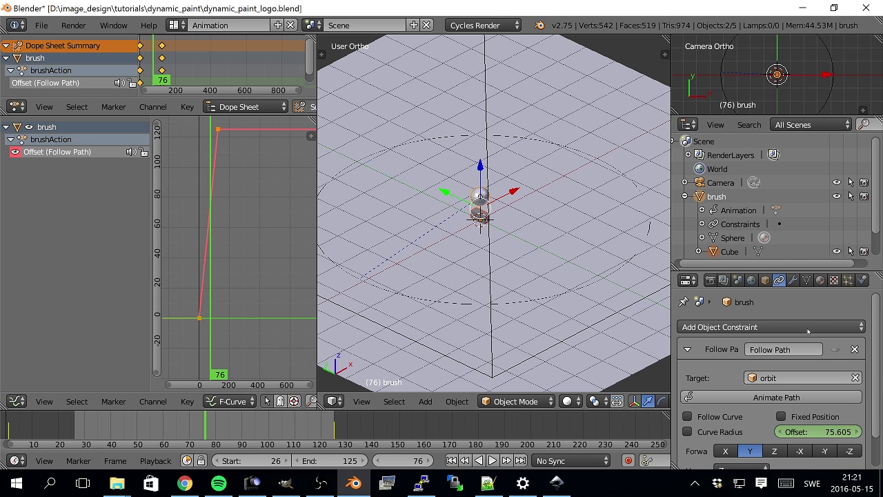
Re-enable the brush's Follow Path constraint and orbit to view the canvas top.
left_click(837, 349)
mouse_move(431, 329)
middle_mouse_down()
mouse_move(421, 290)
mouse_move(446, 305)
middle_mouse_up()
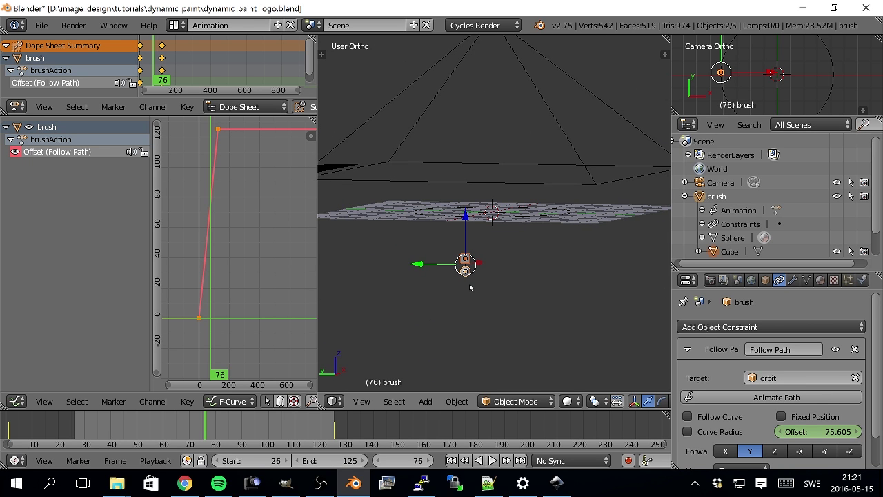
middle_click_drag(469, 284, 533, 221)
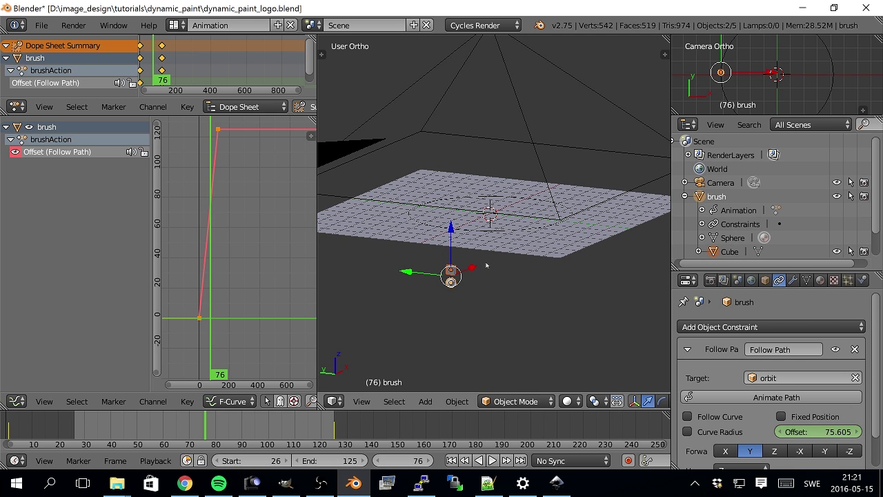
right_click(495, 233)
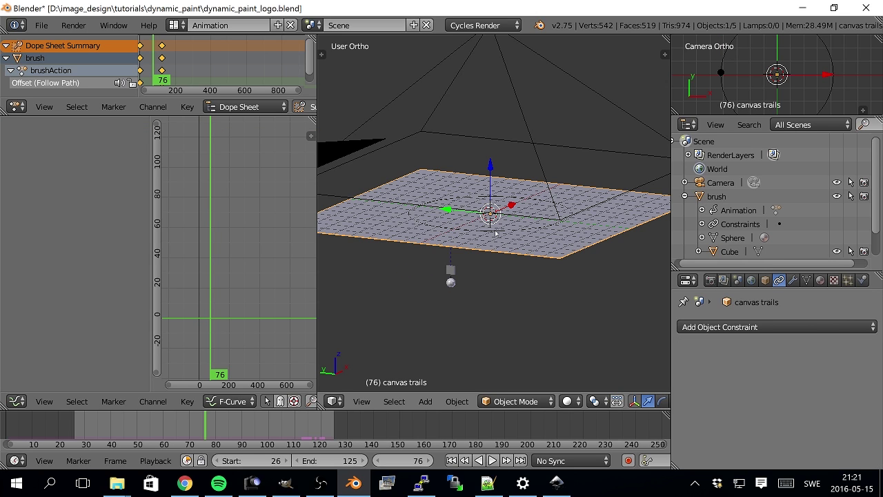
Apply rotation and scale to the orbit circle and centre the view on it.
right_click(468, 231)
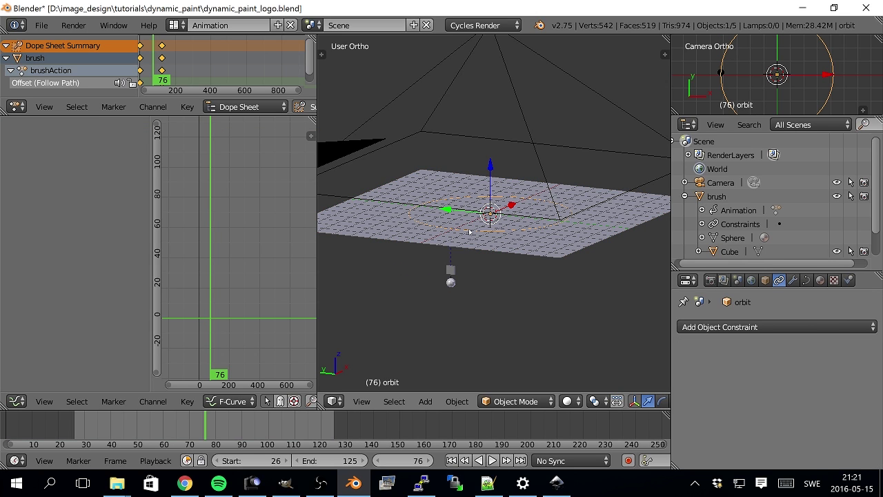
key("ctrl+a")
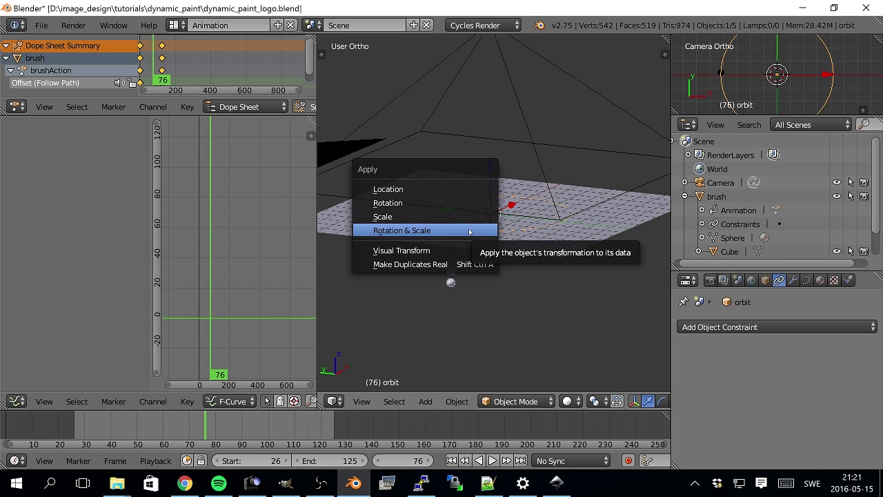
left_click(469, 232)
key("KP_Decimal")
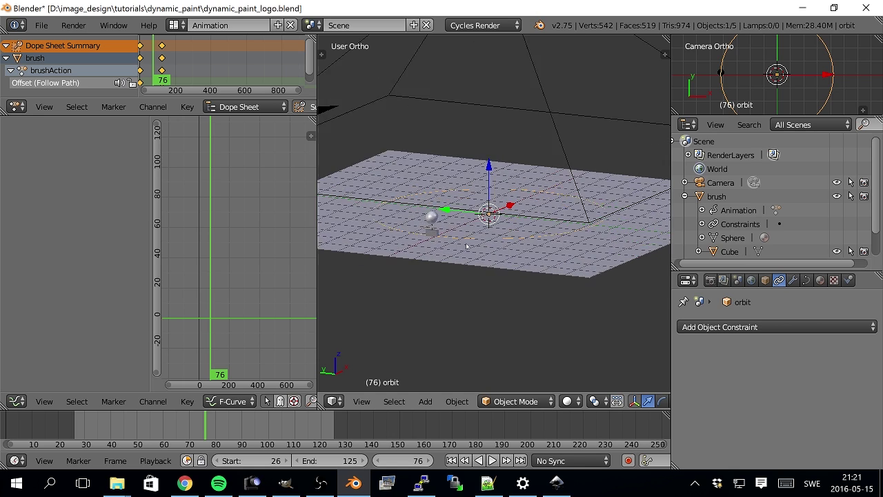
middle_click_drag(423, 248, 444, 297)
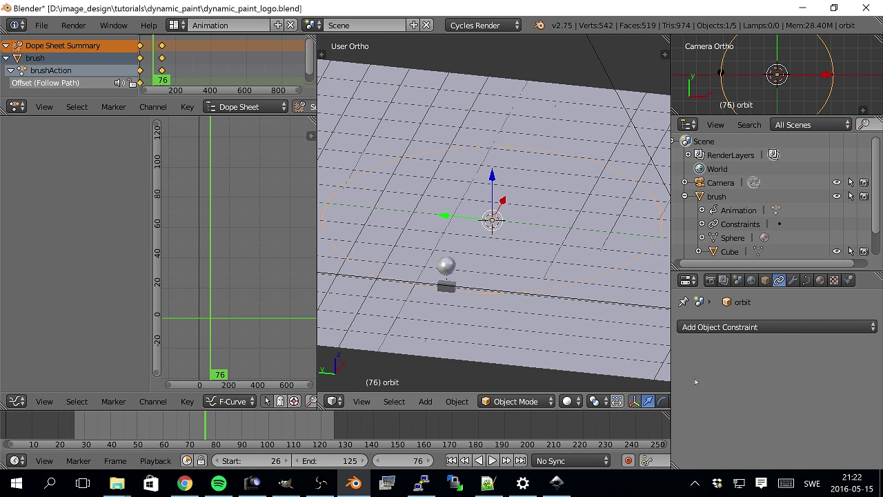
Scrub frames from side and top views to confirm the brush follows the orbit.
left_click_drag(207, 433, 186, 432)
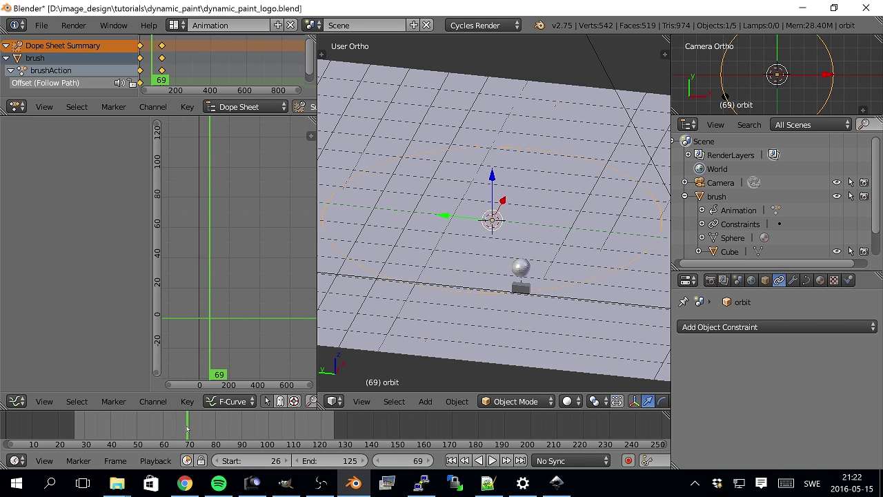
middle_click_drag(565, 279, 478, 279)
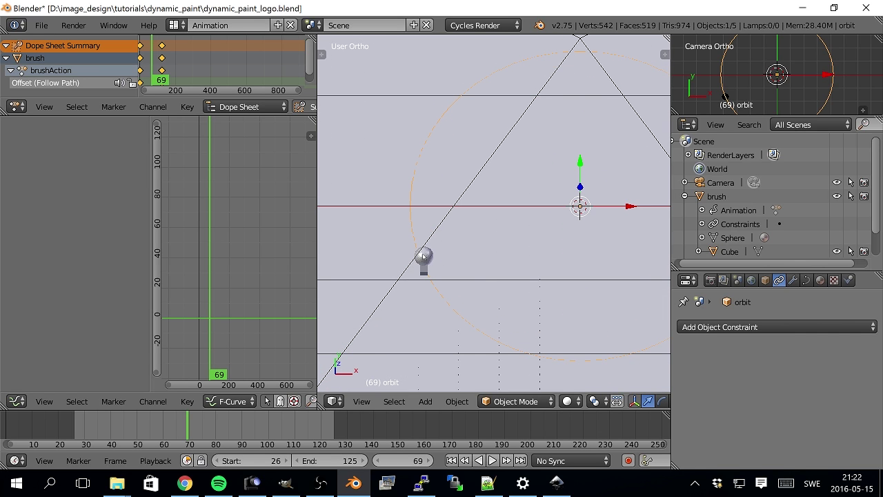
mouse_move(186, 421)
left_mouse_down()
mouse_move(160, 423)
mouse_move(185, 424)
left_mouse_up()
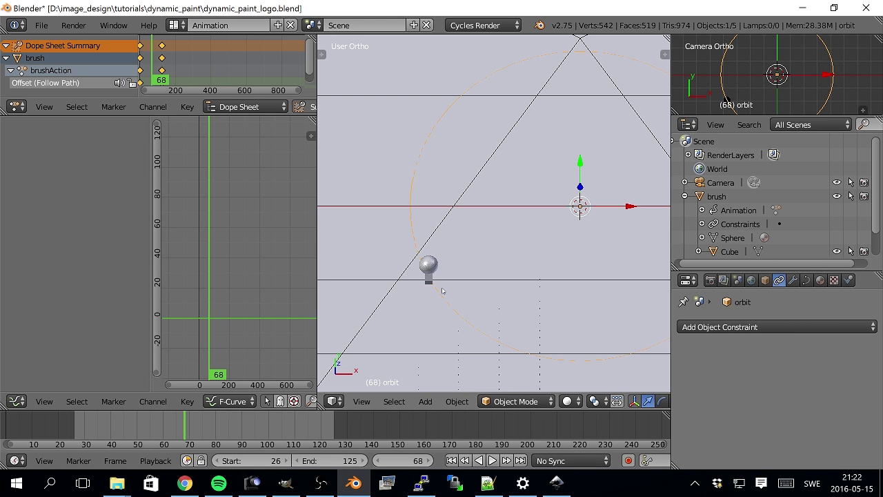
key("KP_7")
middle_click_drag(462, 307, 458, 275)
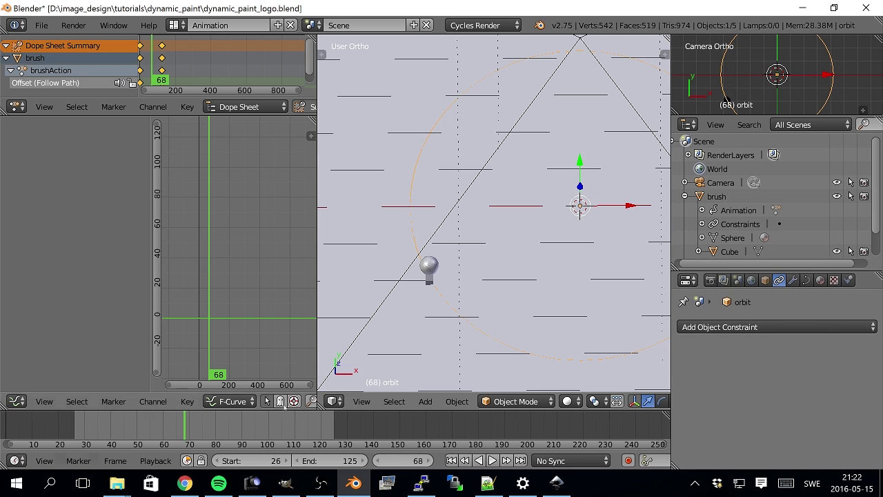
mouse_move(187, 417)
left_mouse_down()
mouse_move(131, 418)
mouse_move(218, 420)
mouse_move(200, 418)
left_mouse_up()
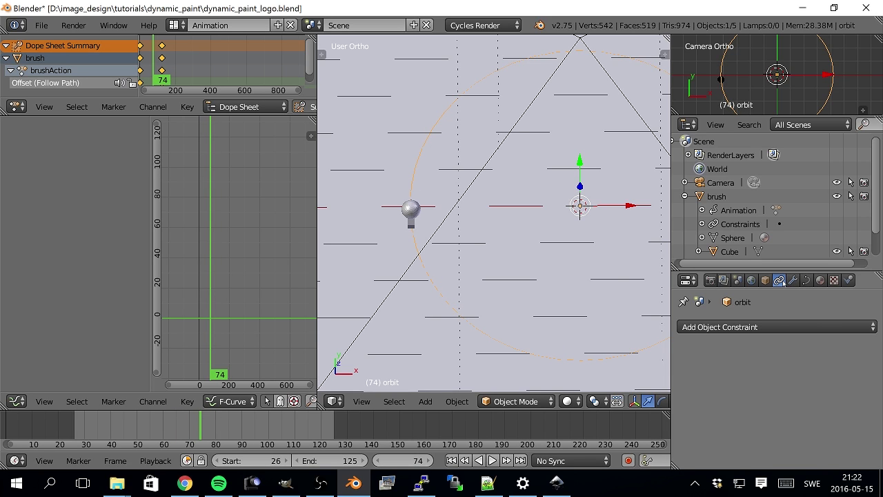
right_click(418, 208)
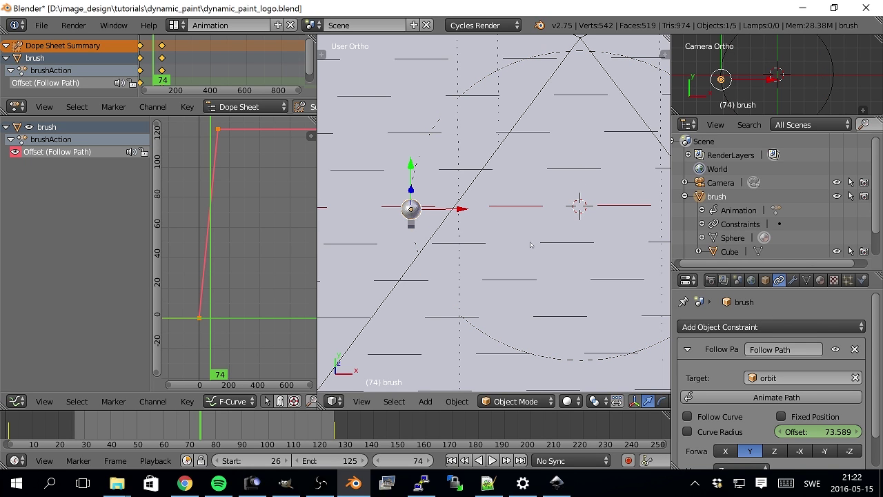
Tick Follow Curve on the brush's Follow Path constraint and scrub to frame 76 to check.
scroll(753, 377, "down", 2)
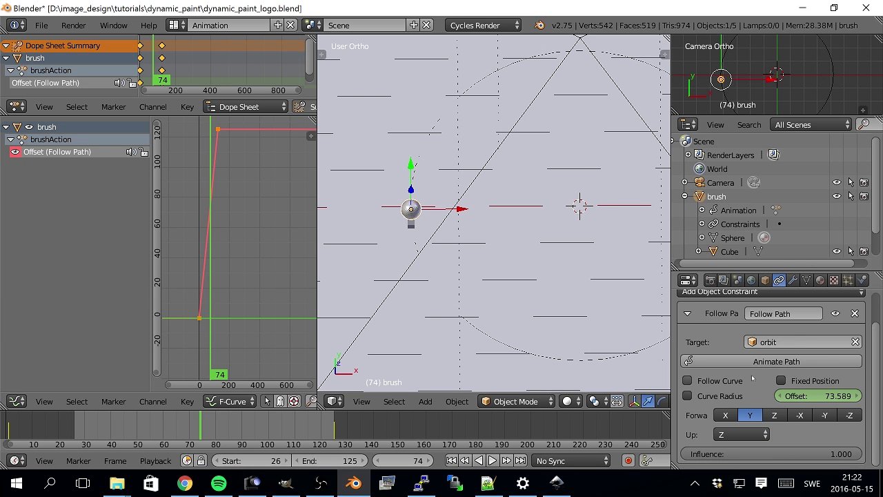
left_click(689, 381)
left_click(202, 421)
mouse_move(202, 422)
left_mouse_down()
mouse_move(209, 423)
mouse_move(142, 432)
mouse_move(179, 433)
mouse_move(138, 431)
mouse_move(205, 429)
left_mouse_up()
scroll(404, 245, "down", 1)
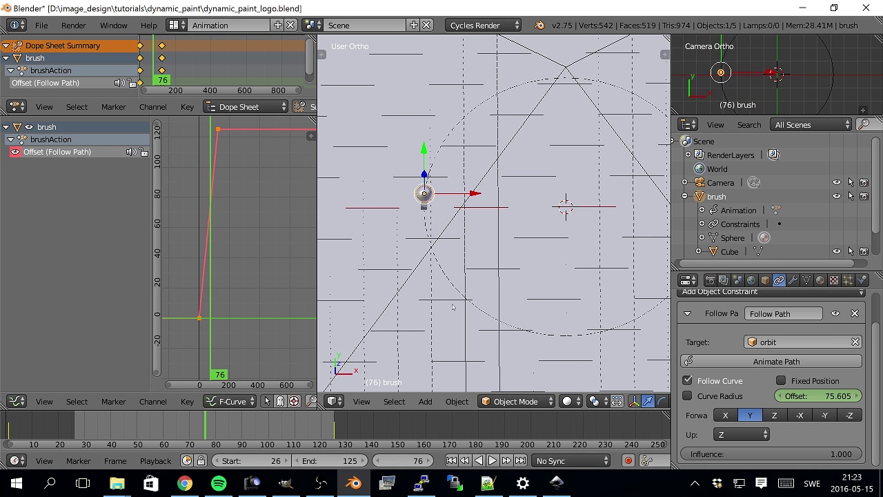
scroll(453, 306, "up", 1)
right_click(411, 207)
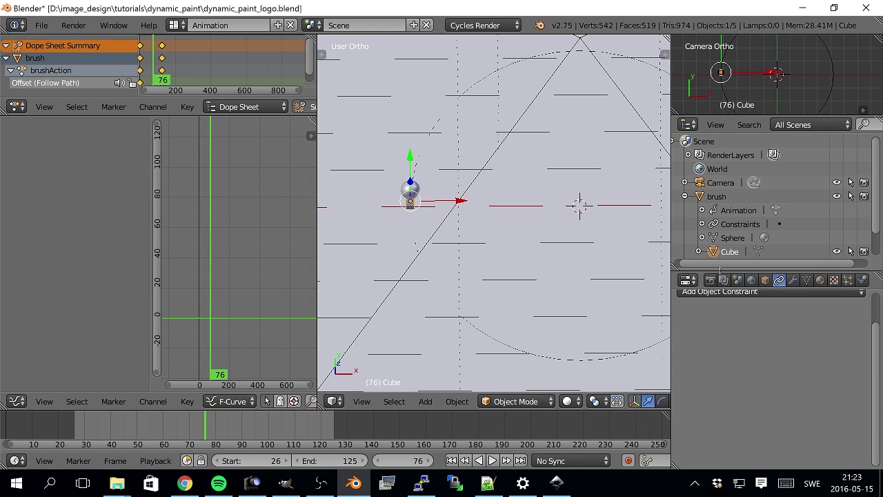
Make the Cube a Dynamic Paint brush with brush settings added.
left_click(862, 279)
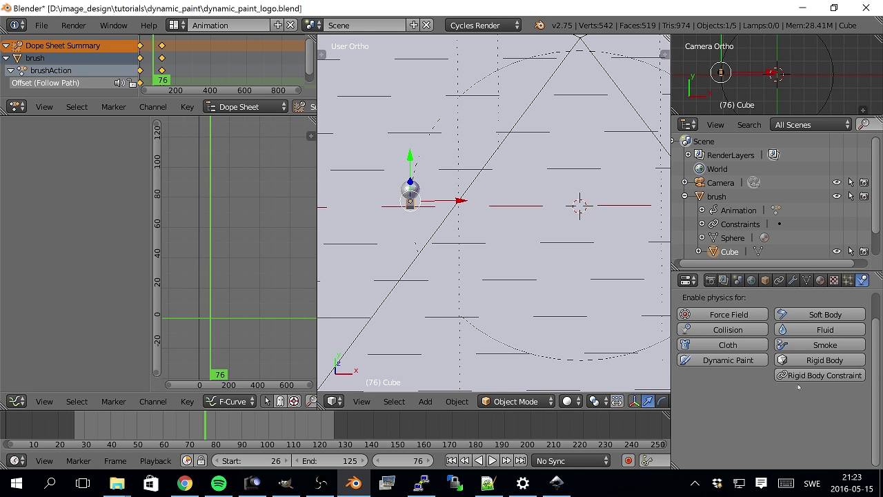
left_click(745, 365)
left_click(800, 417)
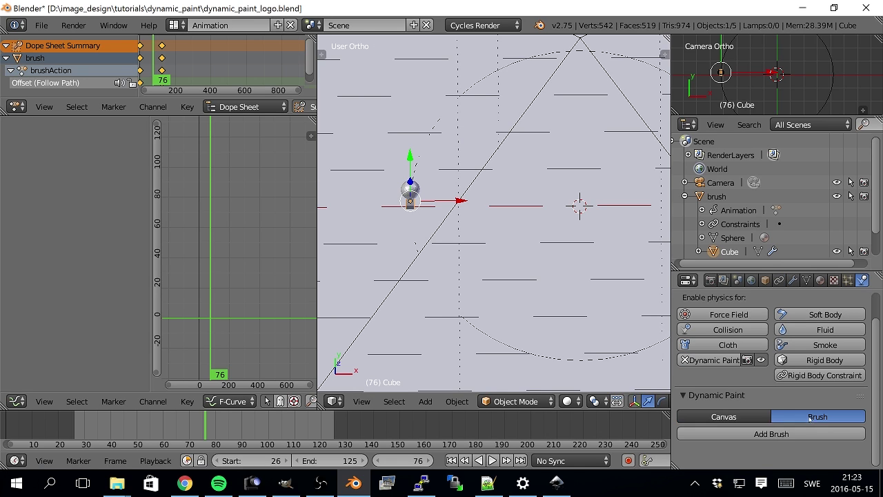
left_click(770, 434)
scroll(752, 414, "down", 5)
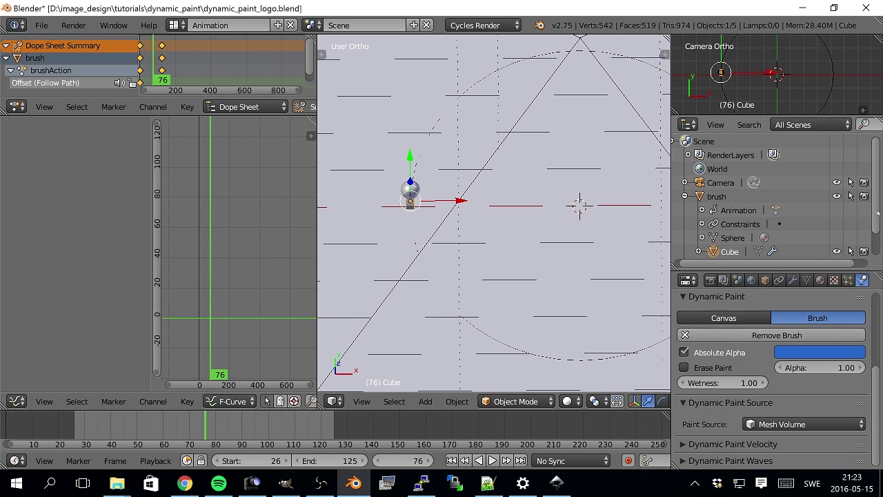
Bake the canvas trails paint as an image sequence and play the animation.
right_click(407, 324)
scroll(432, 273, "down", 3)
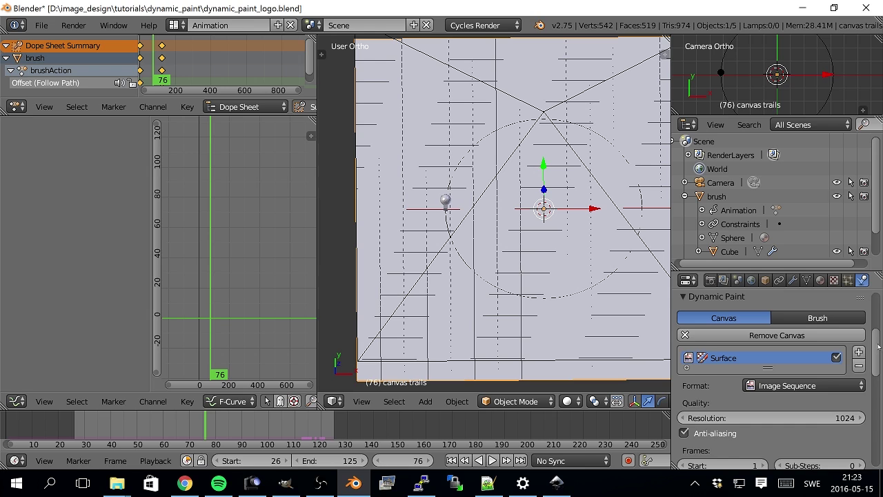
scroll(765, 354, "down", 10)
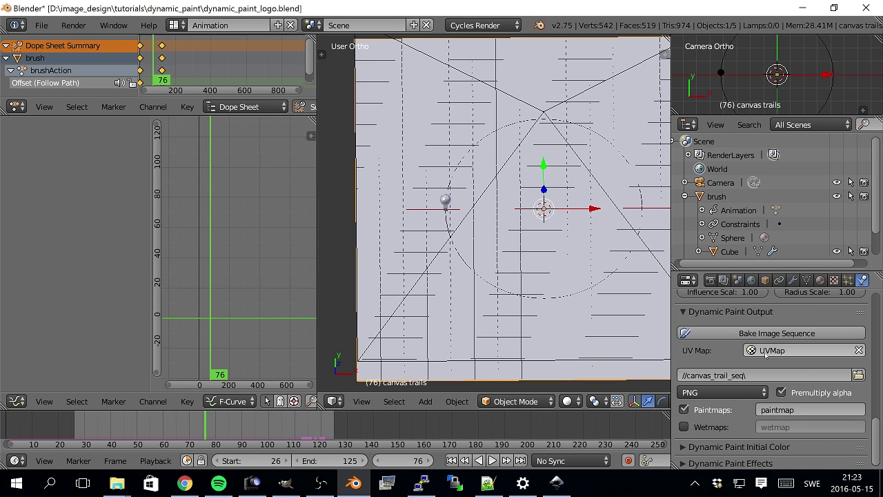
left_click(771, 334)
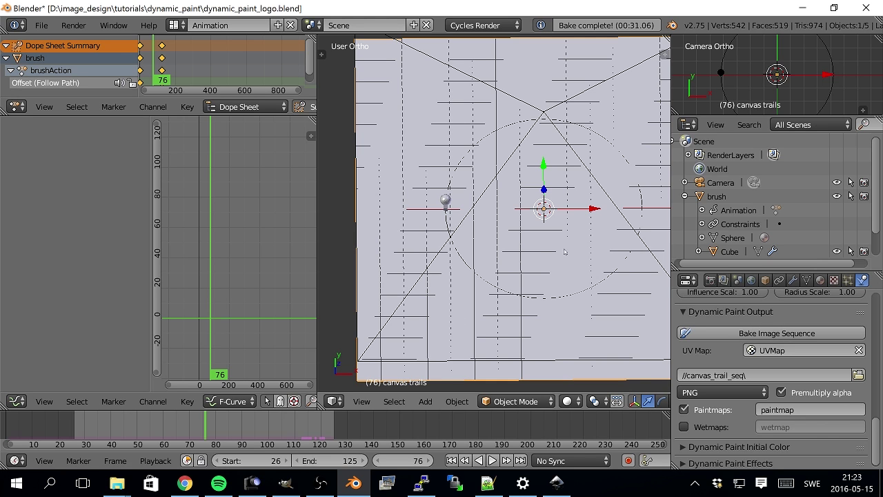
key("alt+a")
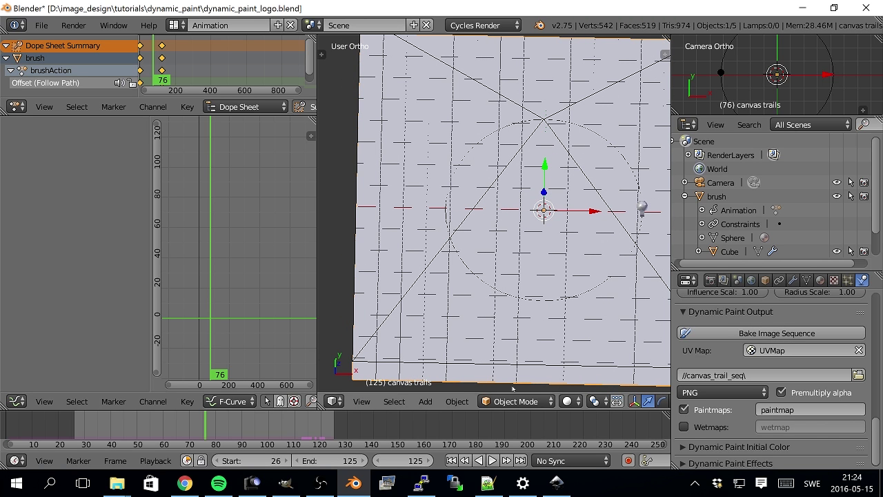
left_click(567, 400)
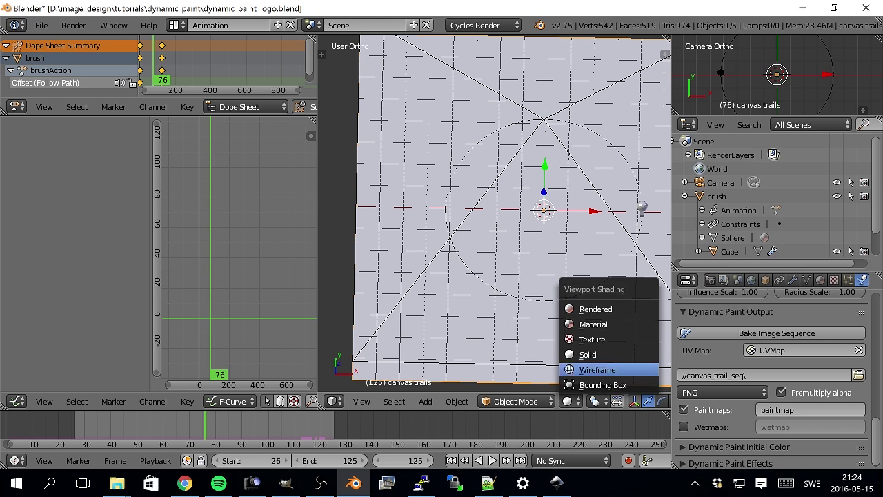
Switch to rendered shading in camera view at frame 74.
left_click(581, 312)
key("KP_0")
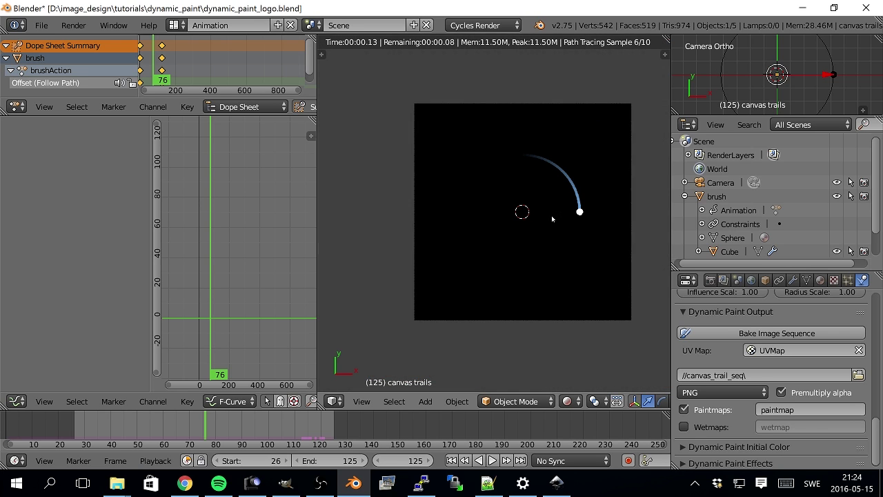
left_click(205, 426)
left_click_drag(204, 426, 200, 426)
Zoom and pan onto the trail, then scrub to frame 70 to preview the blue arc.
scroll(567, 268, "up", 2)
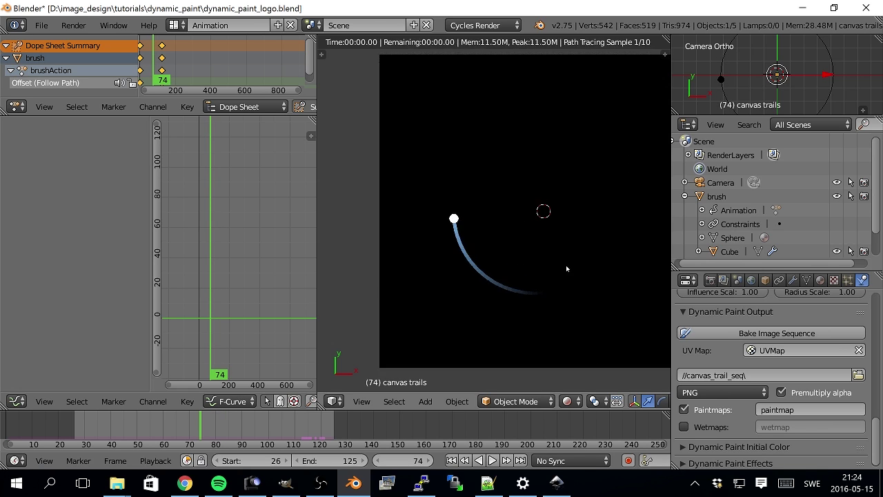
scroll(567, 268, "up", 3)
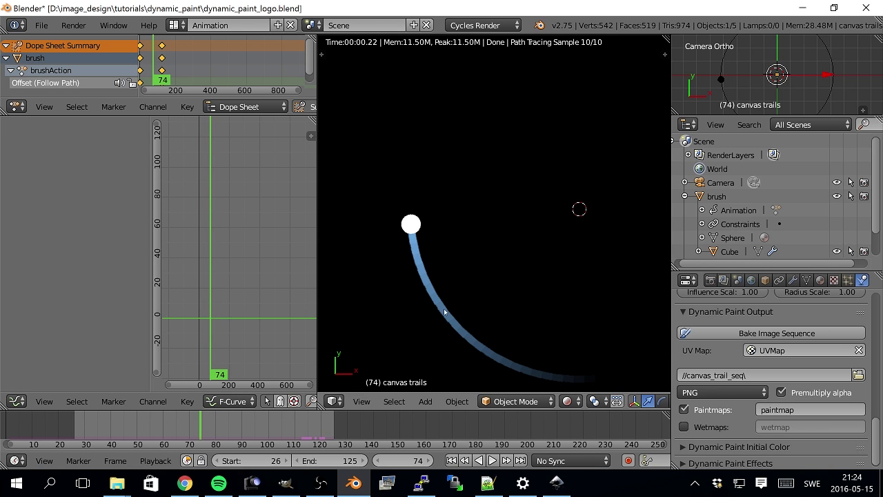
scroll(445, 312, "up", 3)
middle_click_drag(449, 319, 465, 190, "shift")
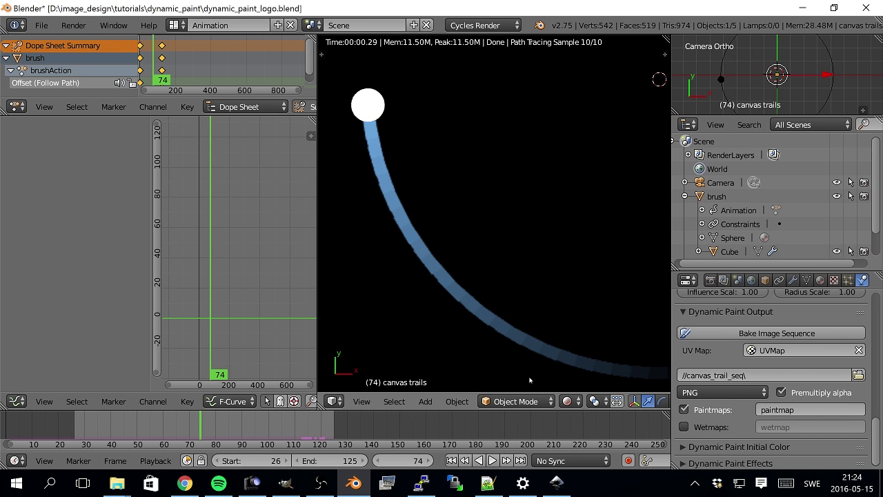
mouse_move(202, 423)
left_mouse_down()
mouse_move(170, 423)
mouse_move(232, 422)
mouse_move(191, 420)
left_mouse_up()
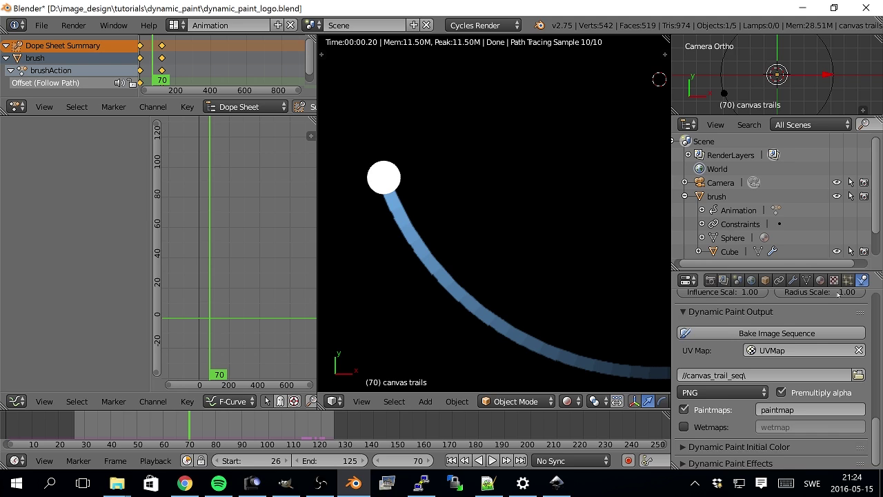
scroll(838, 294, "up", 6)
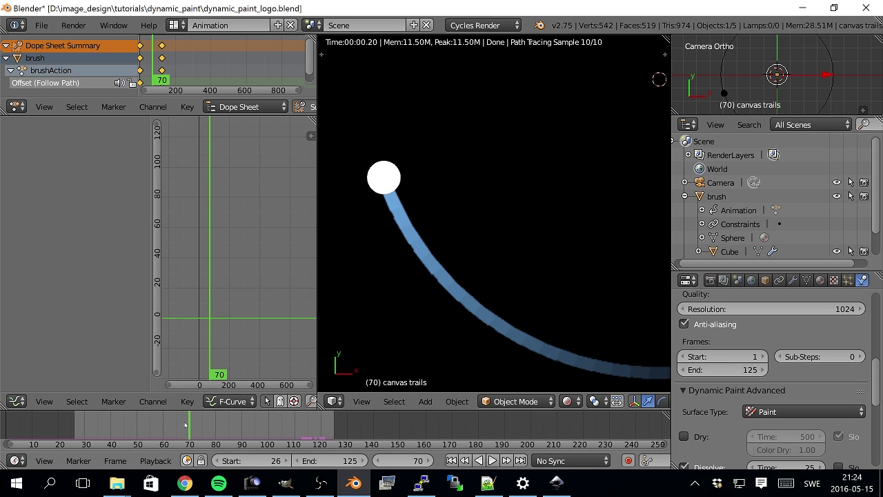
scroll(558, 238, "down", 5)
scroll(558, 237, "up", 1)
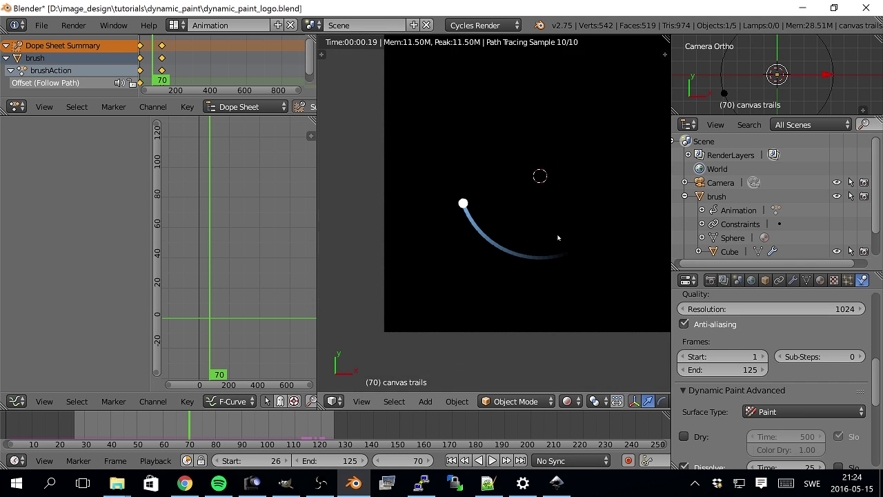
scroll(541, 239, "down", 2)
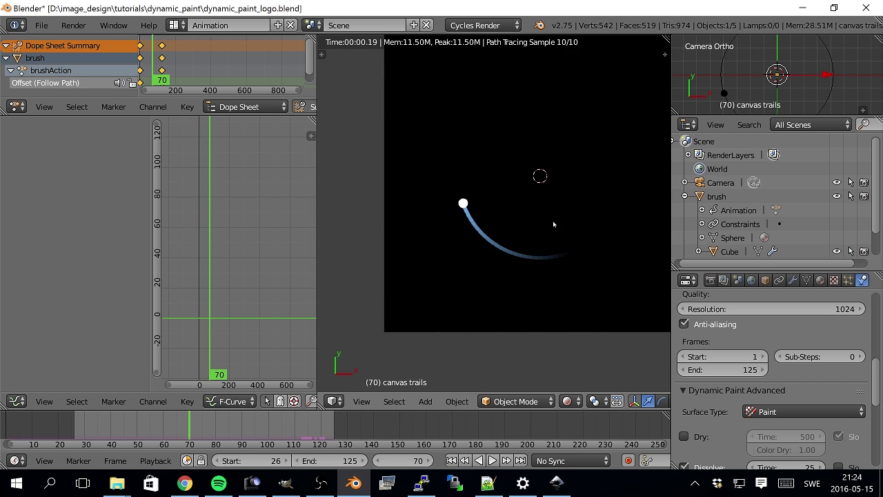